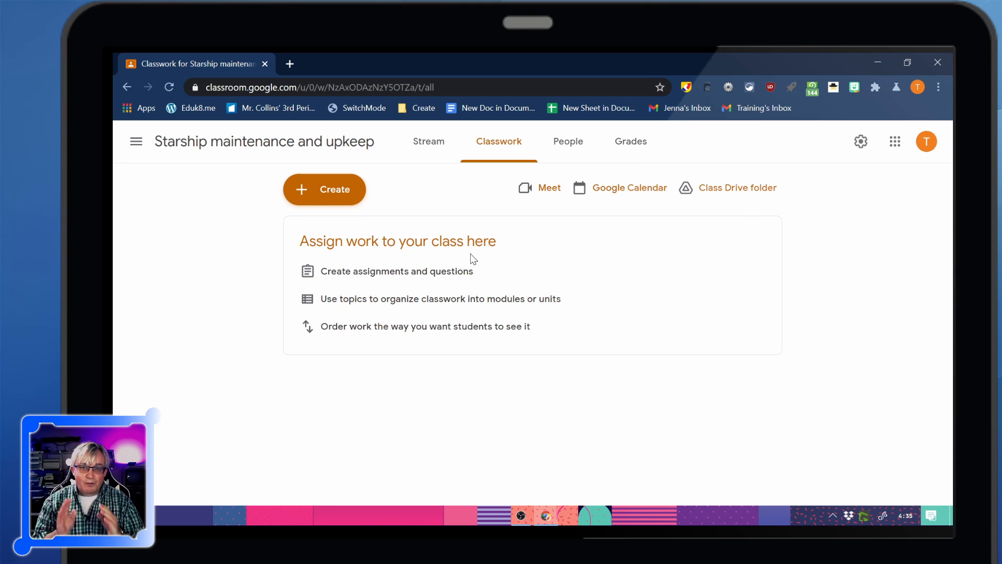
{"action": "left_click", "coordinate": [315, 193]}
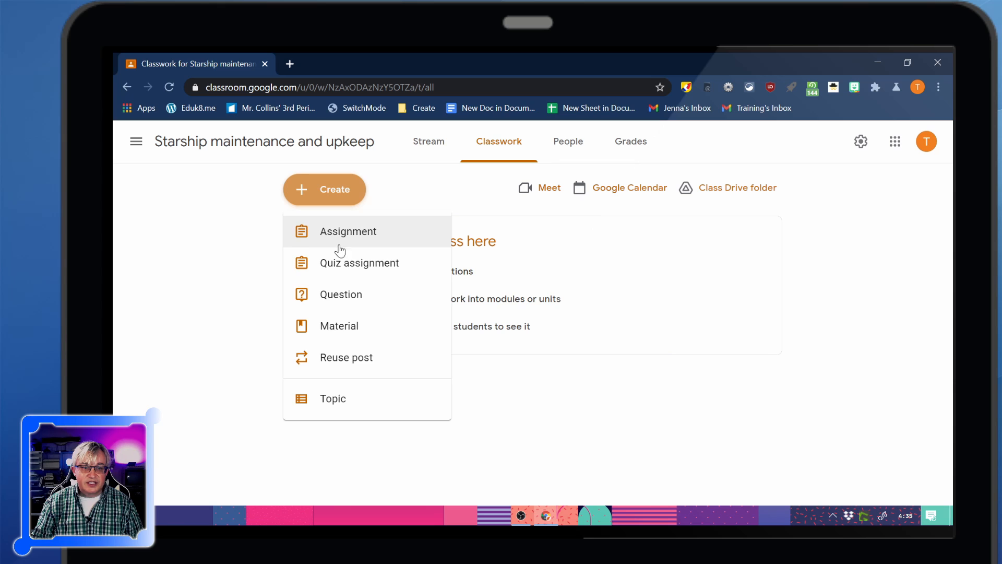
{"action": "left_click", "coordinate": [538, 415]}
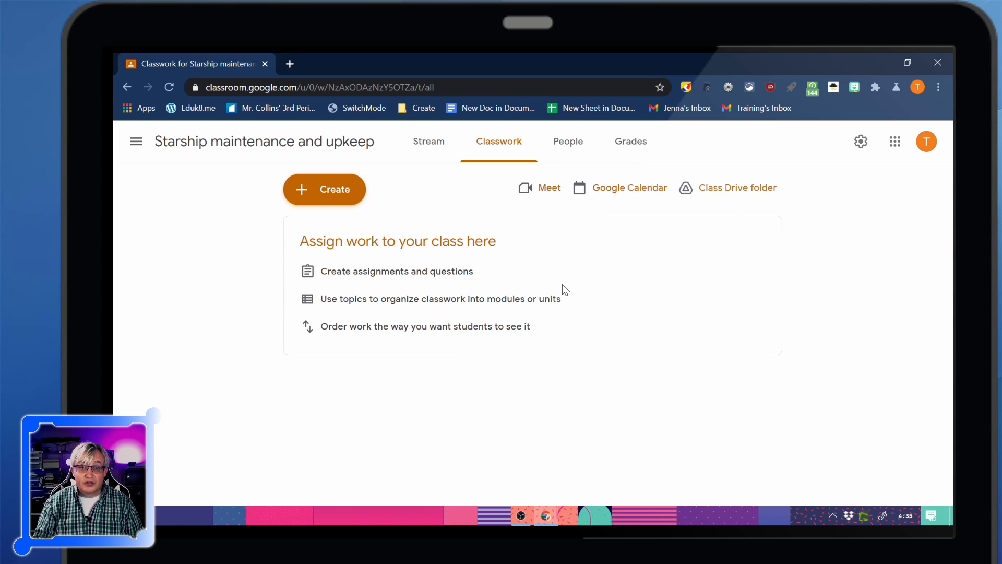
{"action": "left_click", "coordinate": [308, 190]}
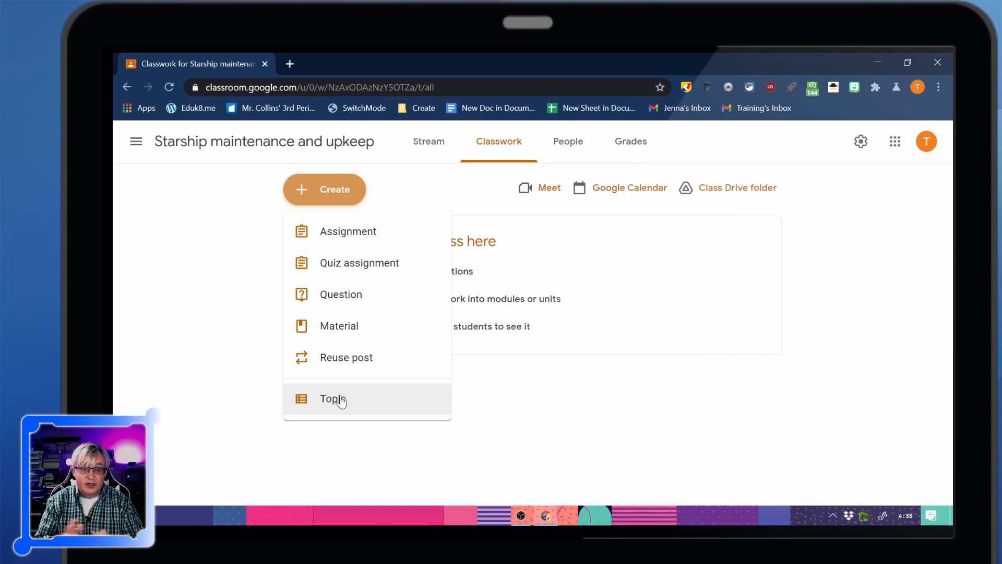
{"action": "left_click", "coordinate": [336, 189]}
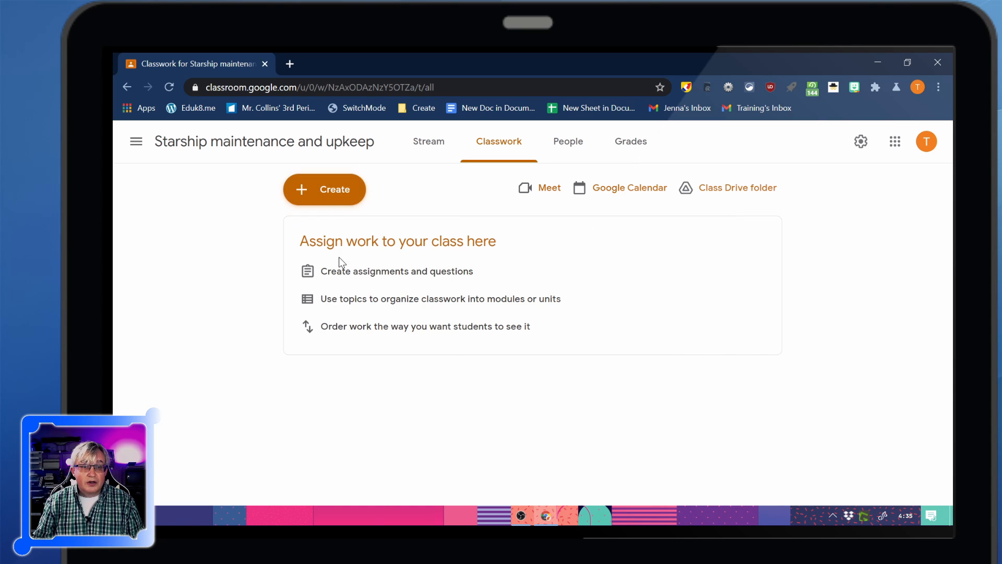
Add a classwork topic named "Transporter Maintenance"
{"action": "left_click", "coordinate": [320, 189]}
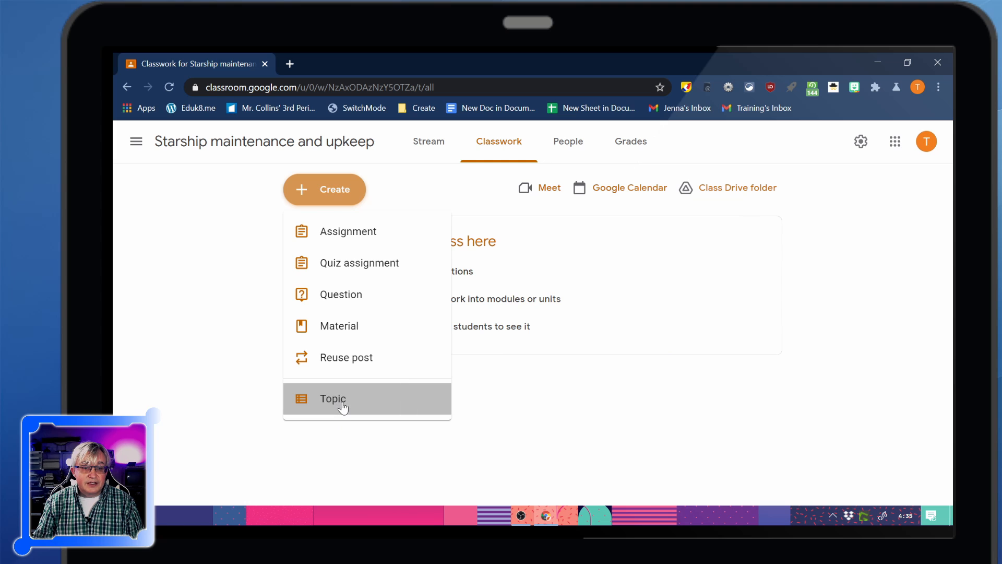
{"action": "left_click", "coordinate": [343, 401]}
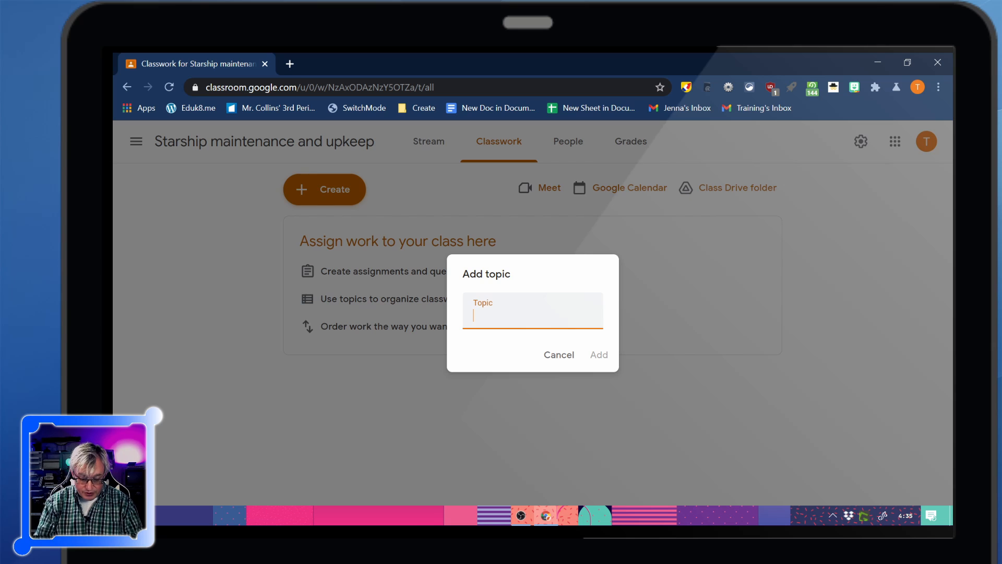
{"action": "type", "text": "Transpor"}
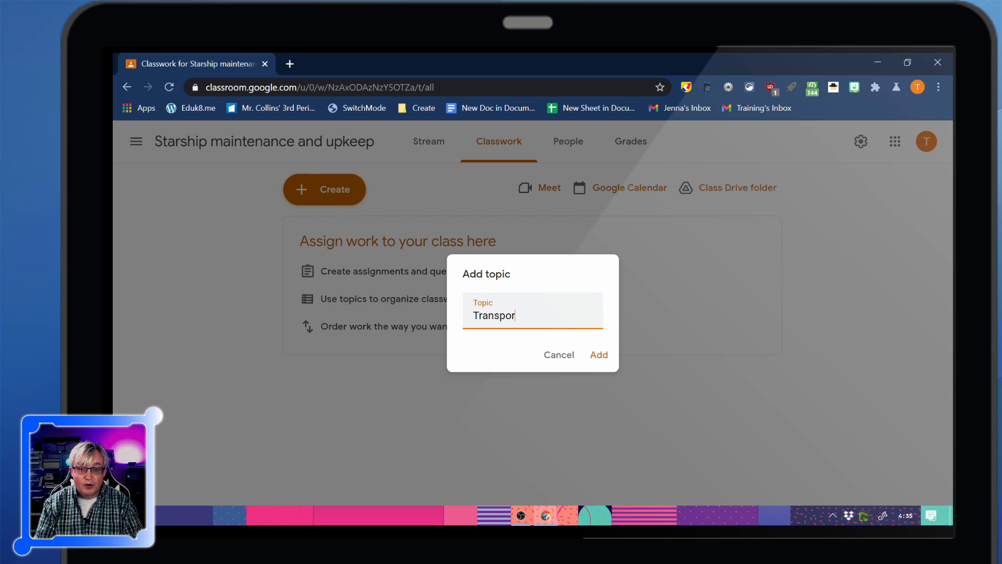
{"action": "type", "text": "ter Maintena"}
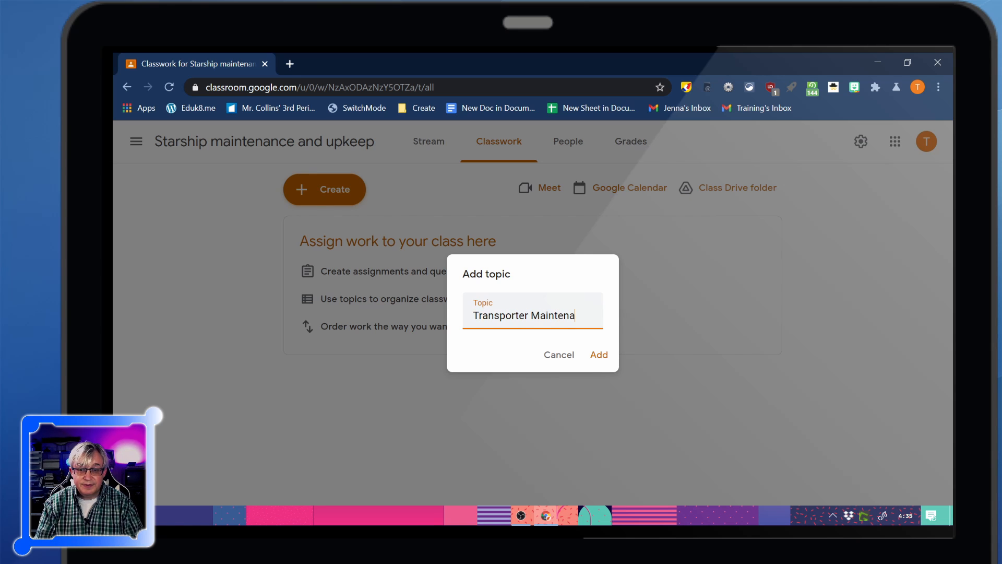
{"action": "type", "text": "nce"}
{"action": "key", "text": "Return"}
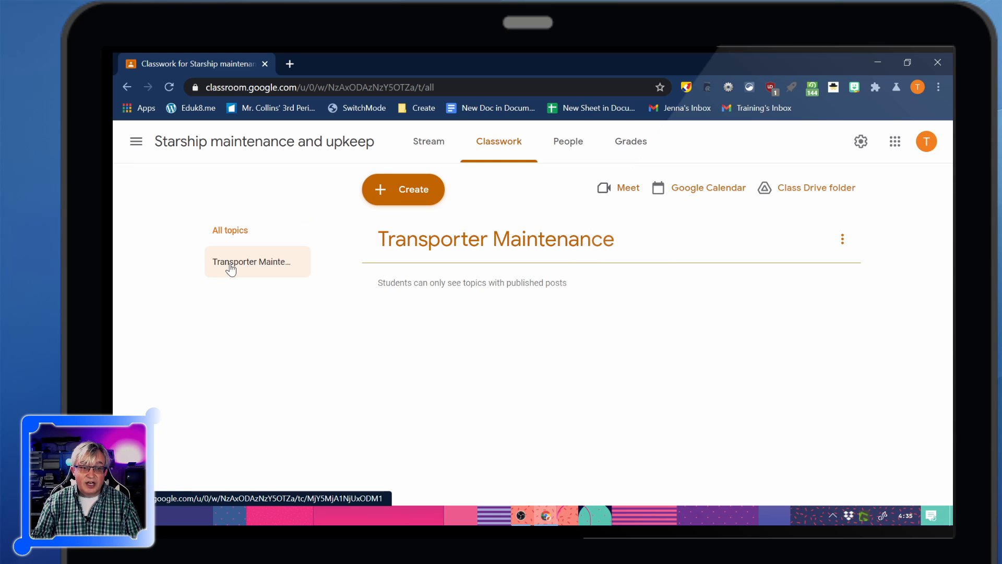
Add a second classwork topic named "Shuttle Crafts" and dismiss the tip about reordering classwork
{"action": "left_click", "coordinate": [413, 189]}
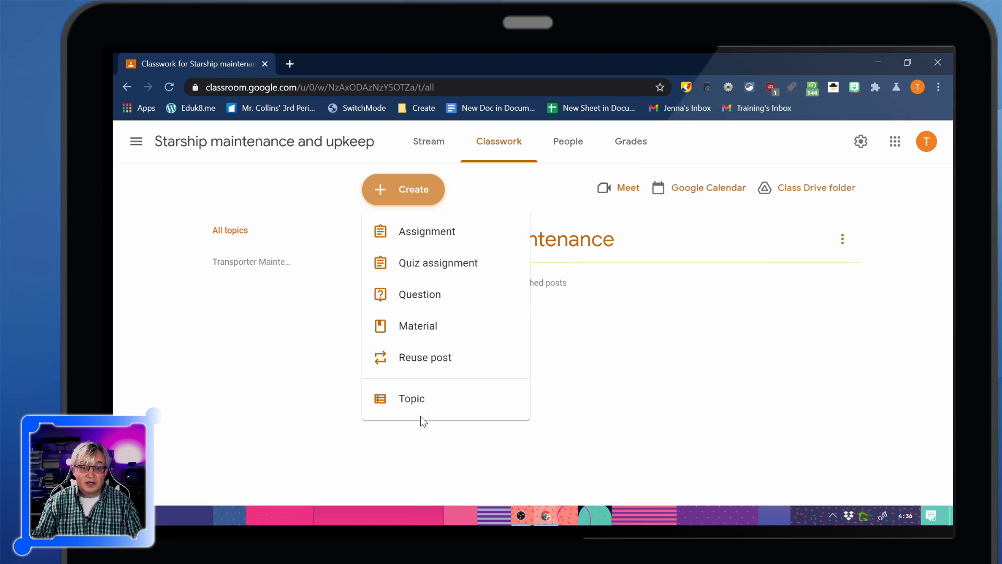
{"action": "left_click", "coordinate": [414, 400]}
{"action": "type", "text": "Shuttle Craft re"}
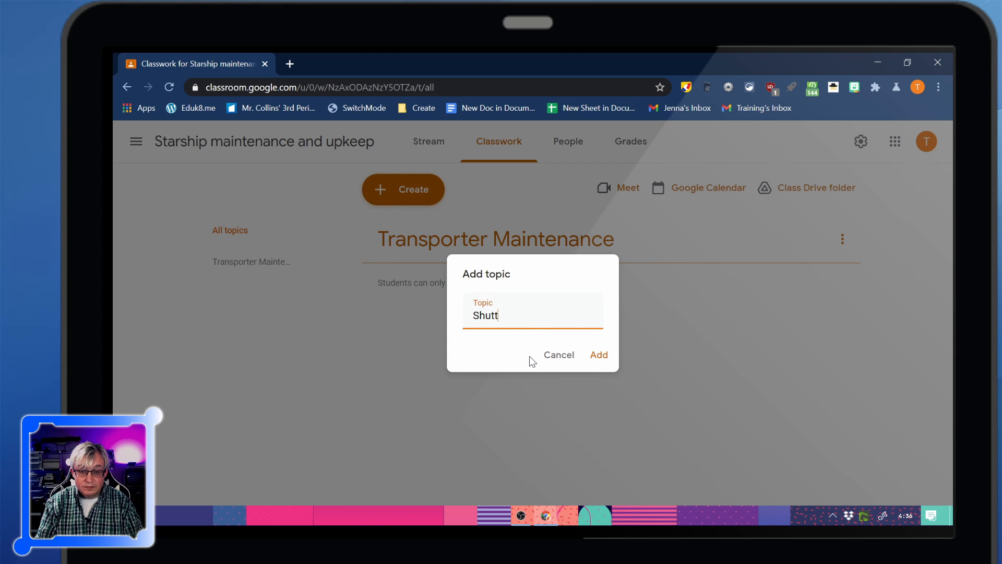
{"action": "key", "text": "BackSpace"}
{"action": "key", "text": "BackSpace"}
{"action": "key", "text": "BackSpace"}
{"action": "type", "text": "s"}
{"action": "left_click", "coordinate": [599, 354]}
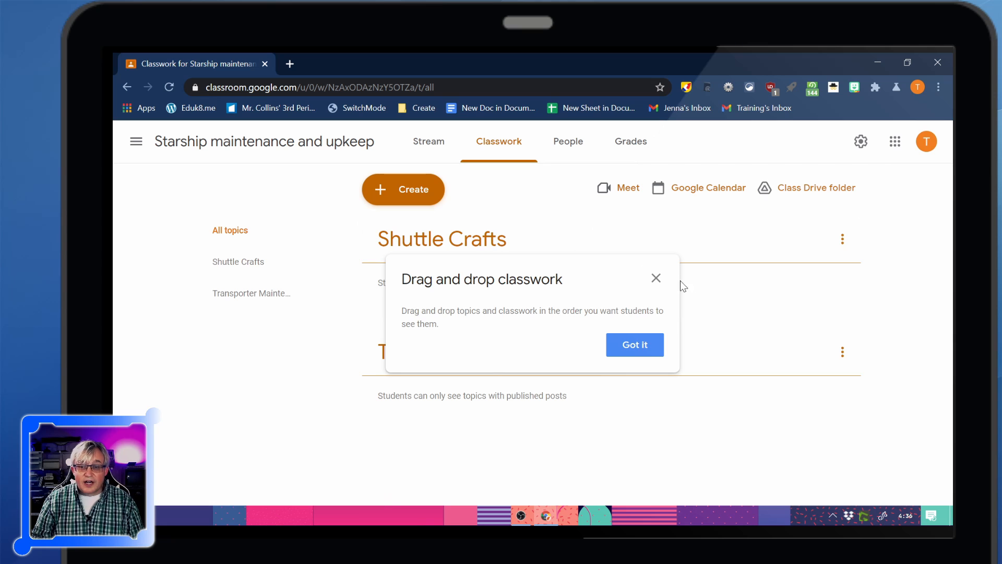
{"action": "left_click", "coordinate": [656, 278]}
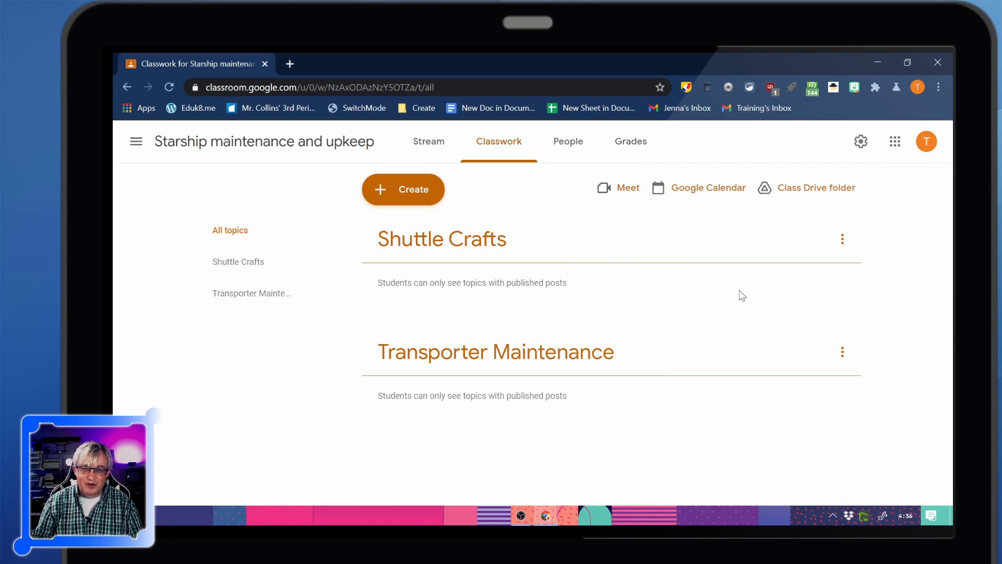
Rename the Shuttle Crafts topic to "Shuttlecrafts" and return to the list of all topics
{"action": "left_click", "coordinate": [474, 247]}
{"action": "left_click", "coordinate": [837, 202]}
{"action": "left_click", "coordinate": [793, 230]}
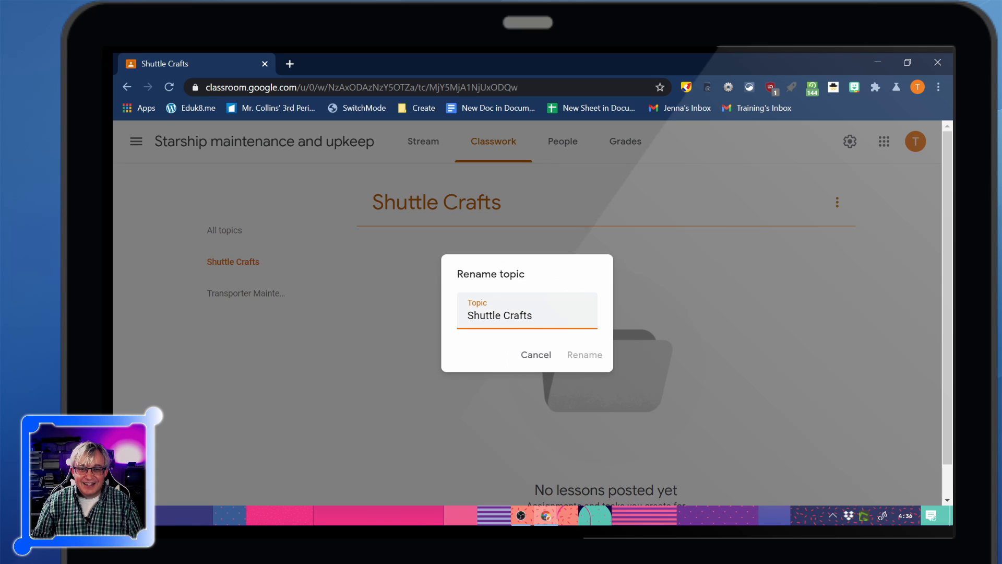
{"action": "left_click_drag", "start_coordinate": [511, 315], "coordinate": [500, 315]}
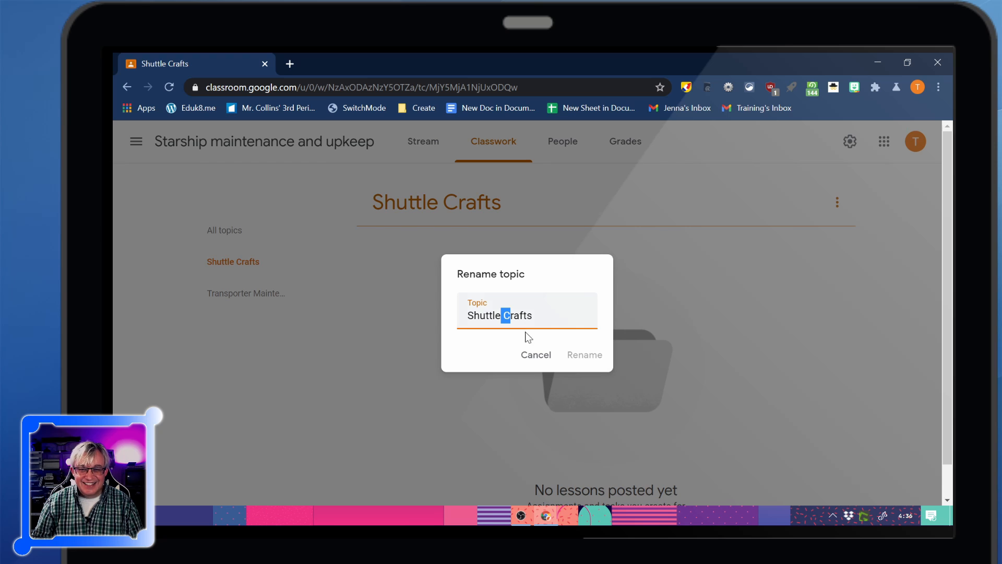
{"action": "type", "text": "c"}
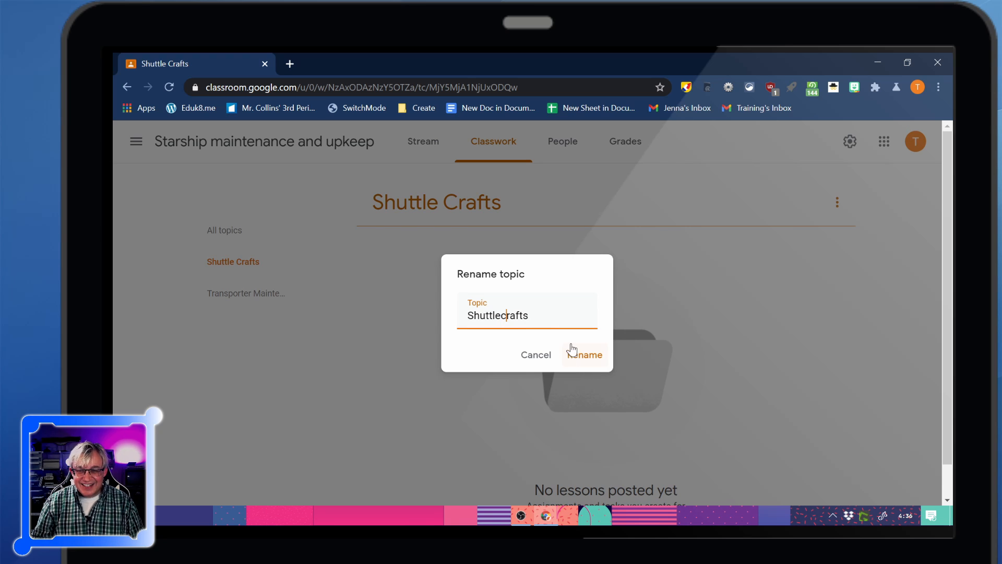
{"action": "left_click", "coordinate": [579, 354]}
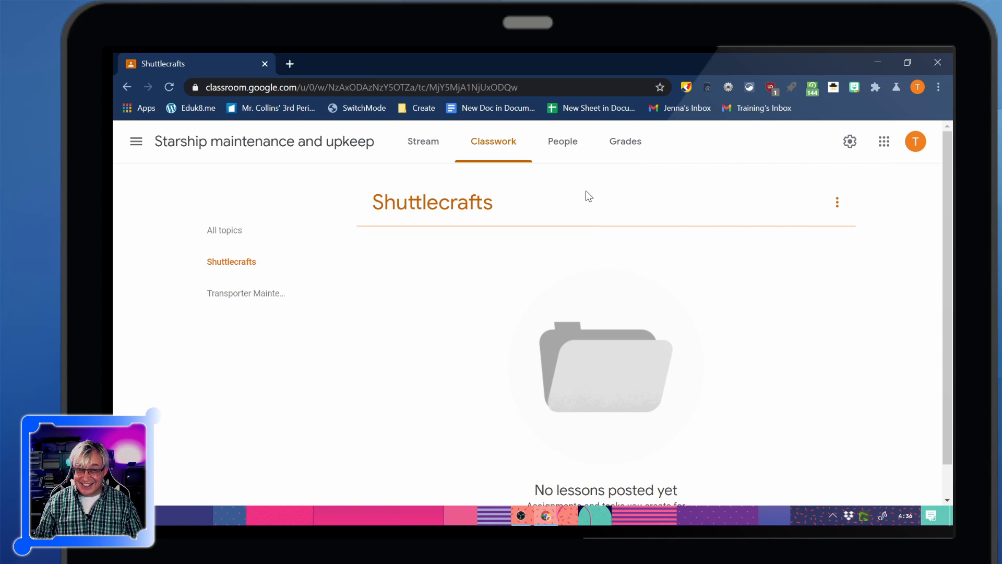
{"action": "left_click", "coordinate": [230, 236]}
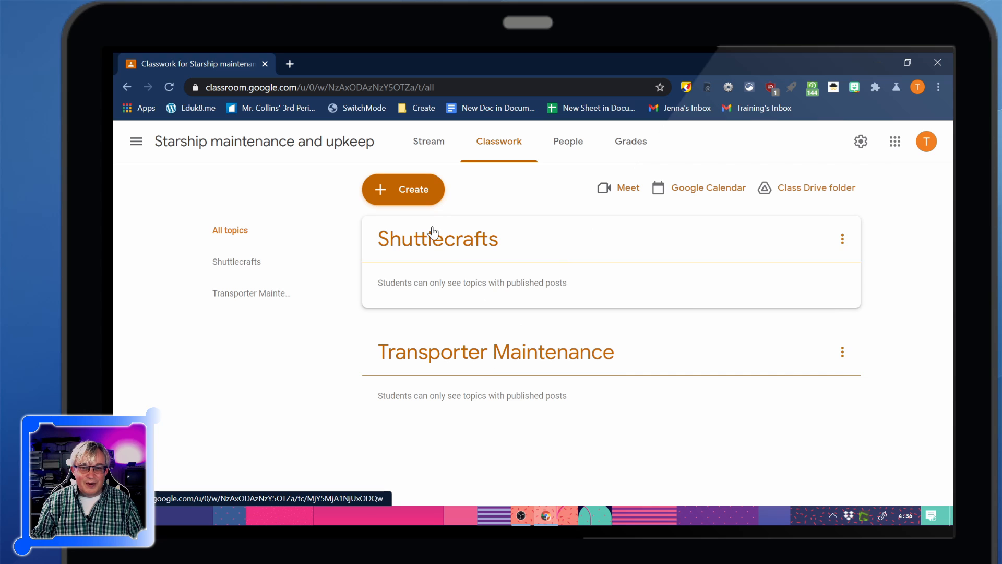
View the Transporter Maintenance and Shuttlecrafts topics individually and return to all topics
{"action": "left_click", "coordinate": [233, 290]}
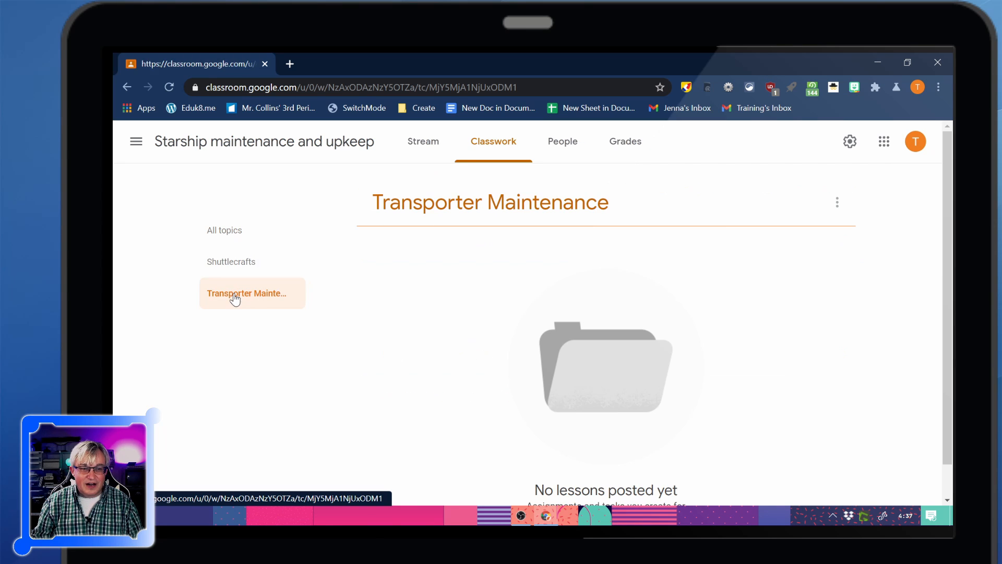
{"action": "scroll", "coordinate": [506, 471], "scroll_direction": "down", "scroll_amount": 1}
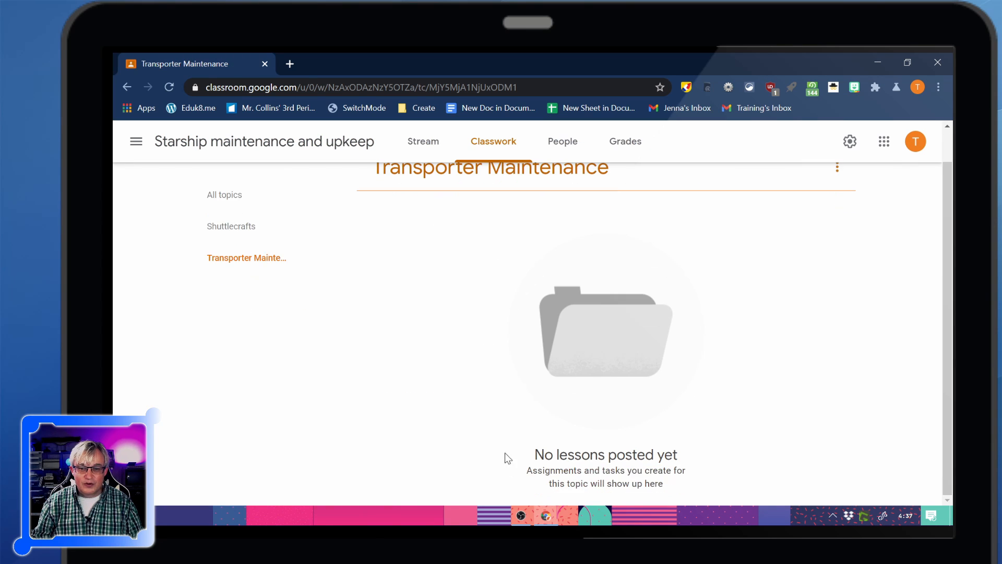
{"action": "scroll", "coordinate": [505, 453], "scroll_direction": "up", "scroll_amount": 2}
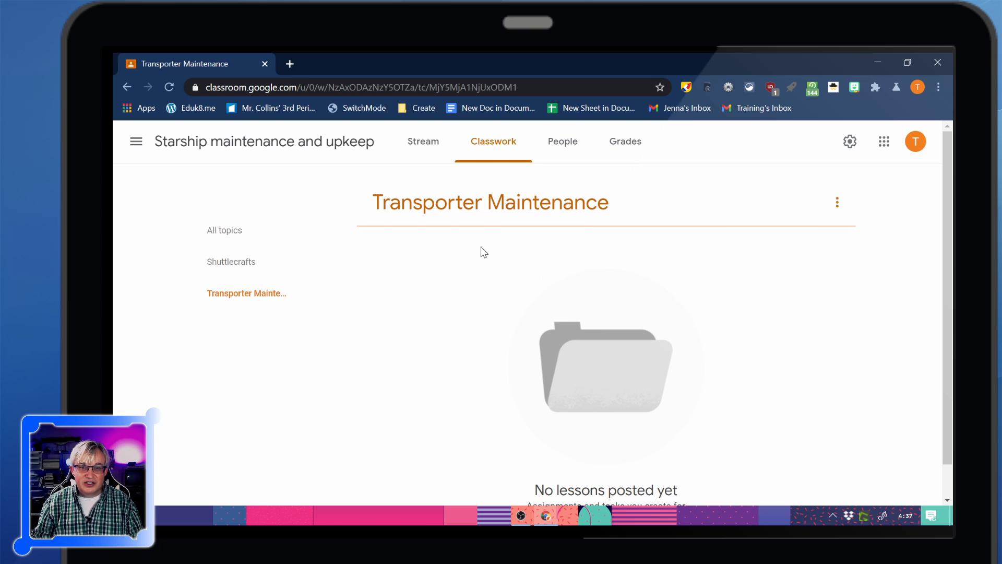
{"action": "left_click", "coordinate": [232, 264]}
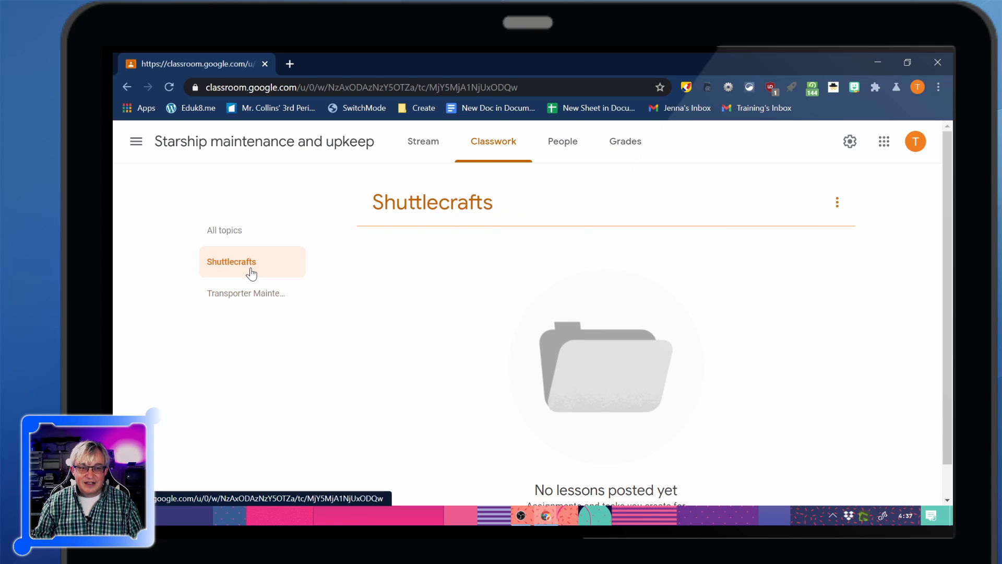
{"action": "left_click", "coordinate": [230, 235]}
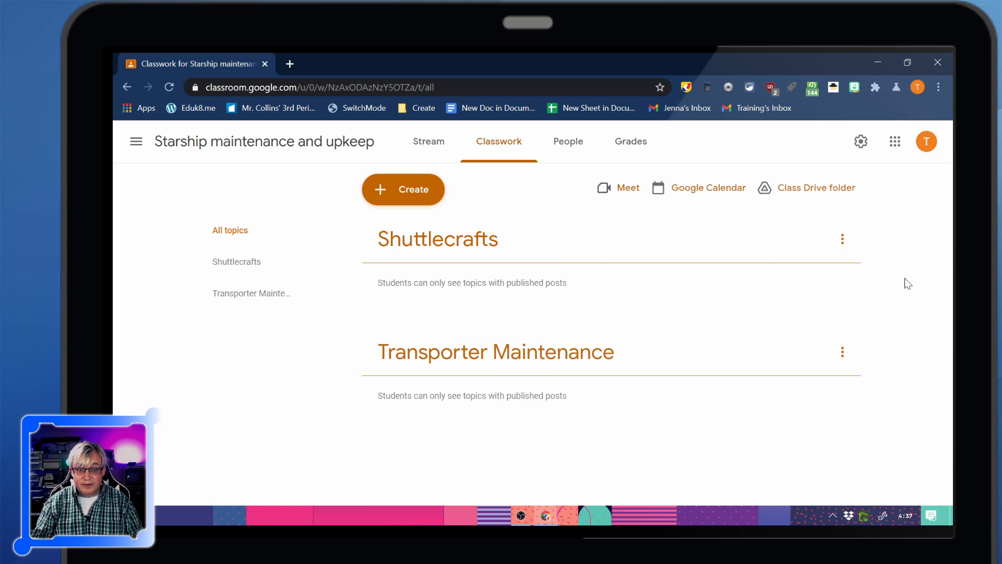
Copy the link of the Transporter Maintenance topic and open it in a new browser tab
{"action": "left_click", "coordinate": [842, 355]}
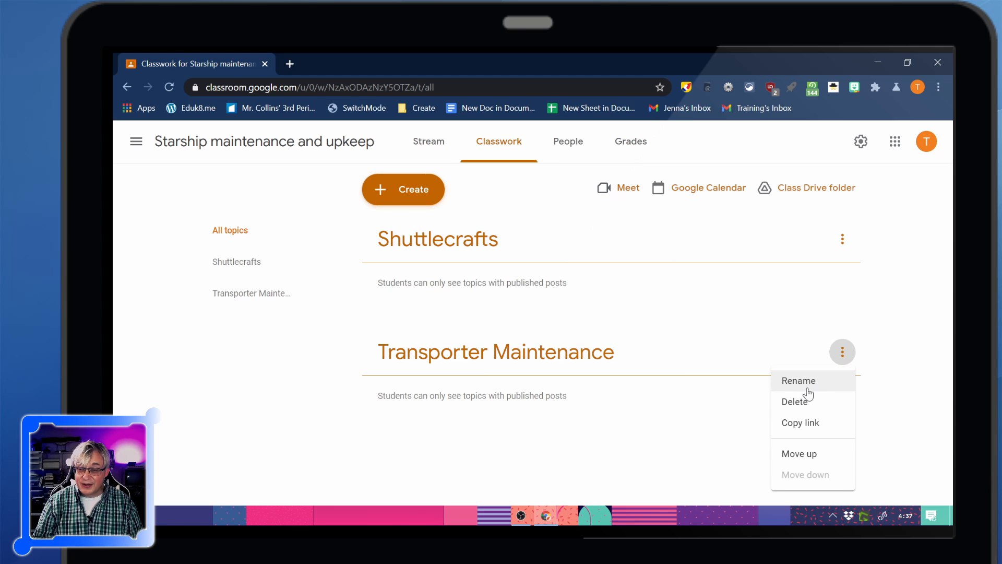
{"action": "left_click", "coordinate": [796, 425]}
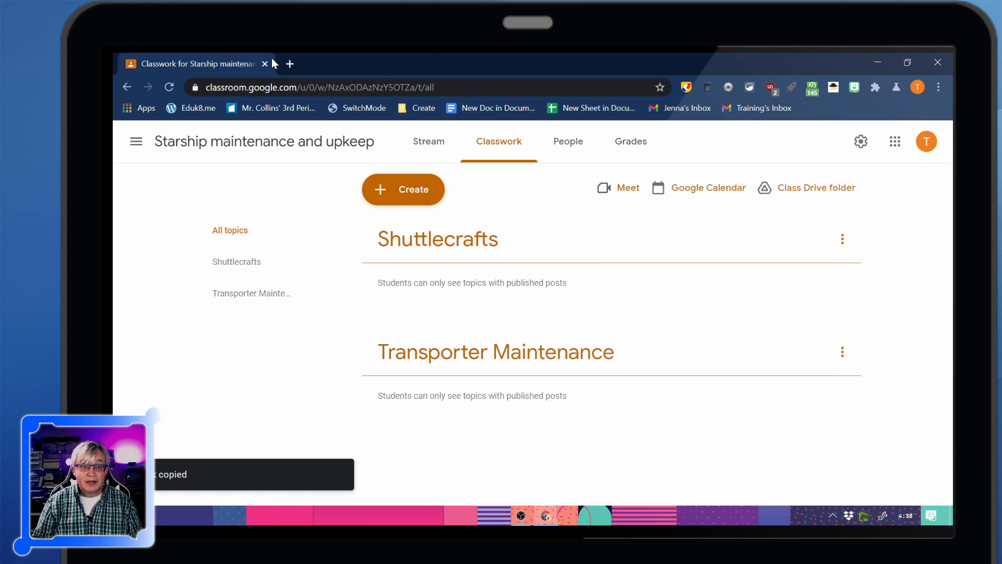
{"action": "left_click", "coordinate": [290, 59]}
{"action": "key", "text": "ctrl+v"}
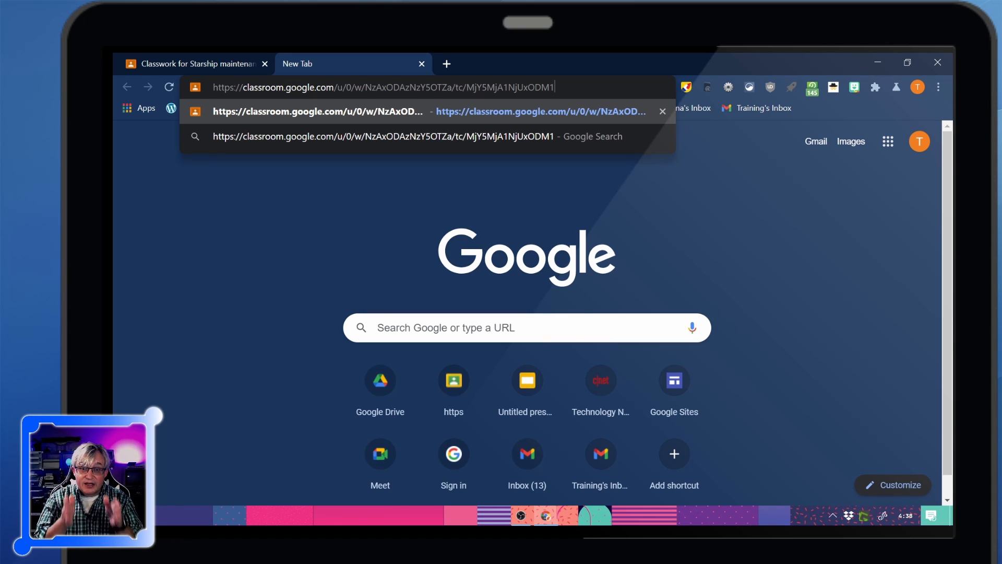
{"action": "key", "text": "Return"}
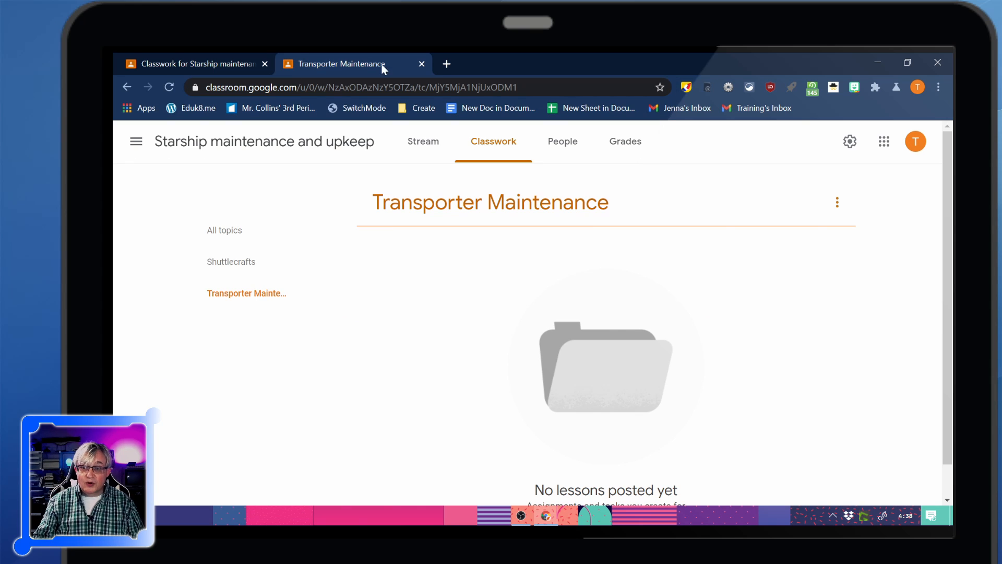
Create a new classwork assignment titled "The history of transporters"
{"action": "left_click", "coordinate": [495, 148]}
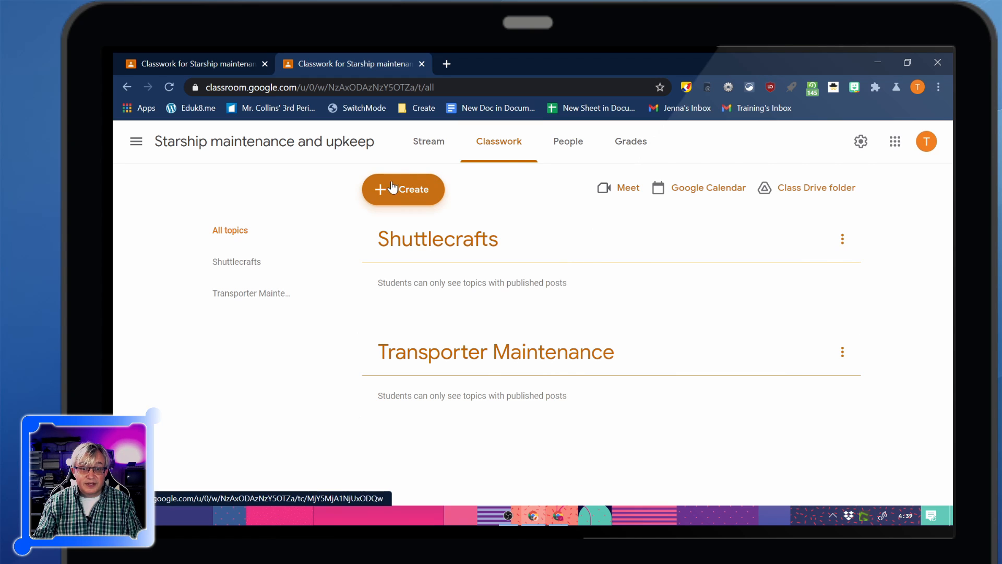
{"action": "left_click", "coordinate": [404, 200]}
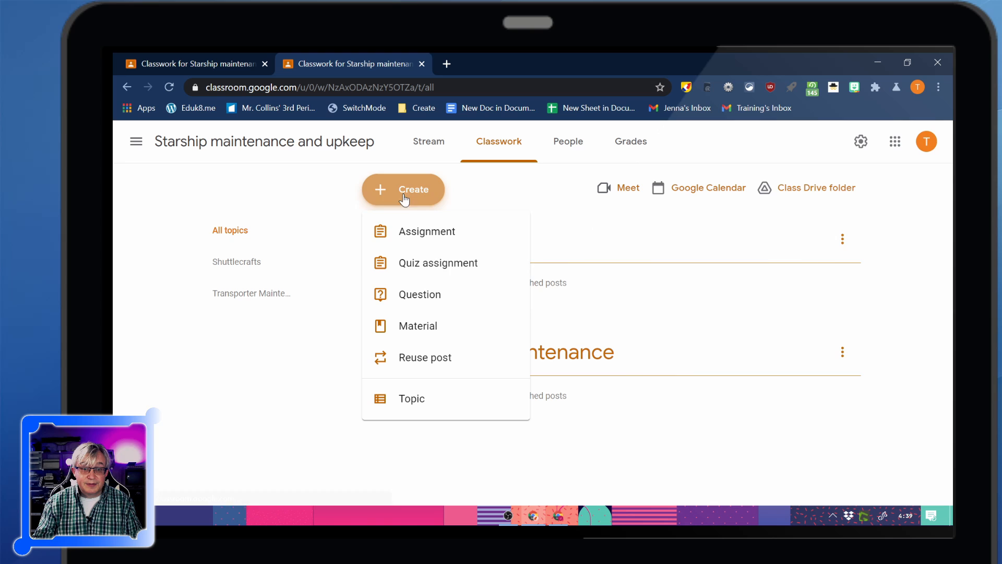
{"action": "left_click", "coordinate": [435, 235]}
{"action": "type", "text": "The history of transporters"}
{"action": "key", "text": "Tab"}
Enter the assignment instructions: "Research the history of transporters. Pick one person that was relevant in the creation of the transporter and write a report on their significant contributions to the transporter."
{"action": "type", "text": "Research the hi"}
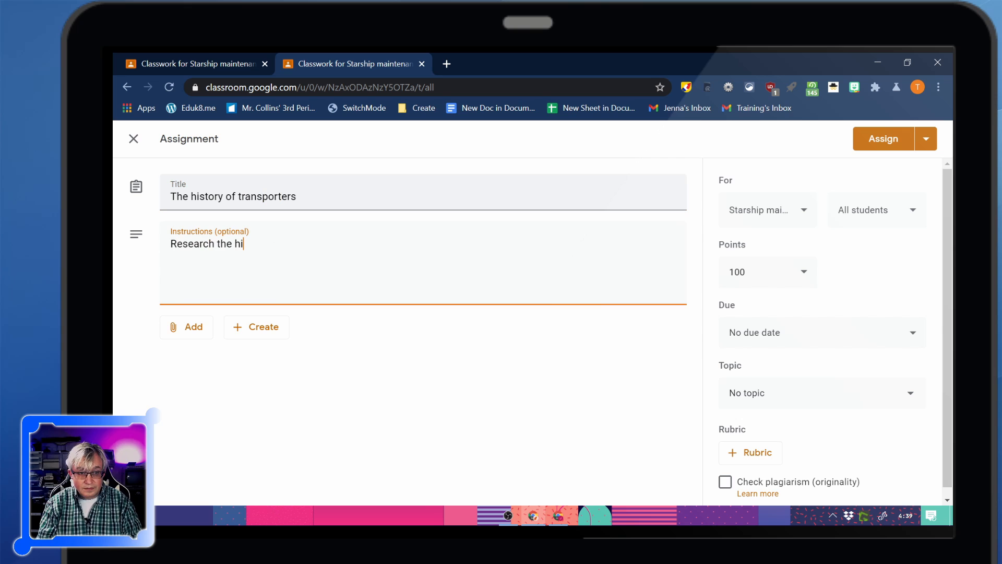
{"action": "type", "text": "story of transporters. Pick one person that was relevant in the creation of the transporter and tell"}
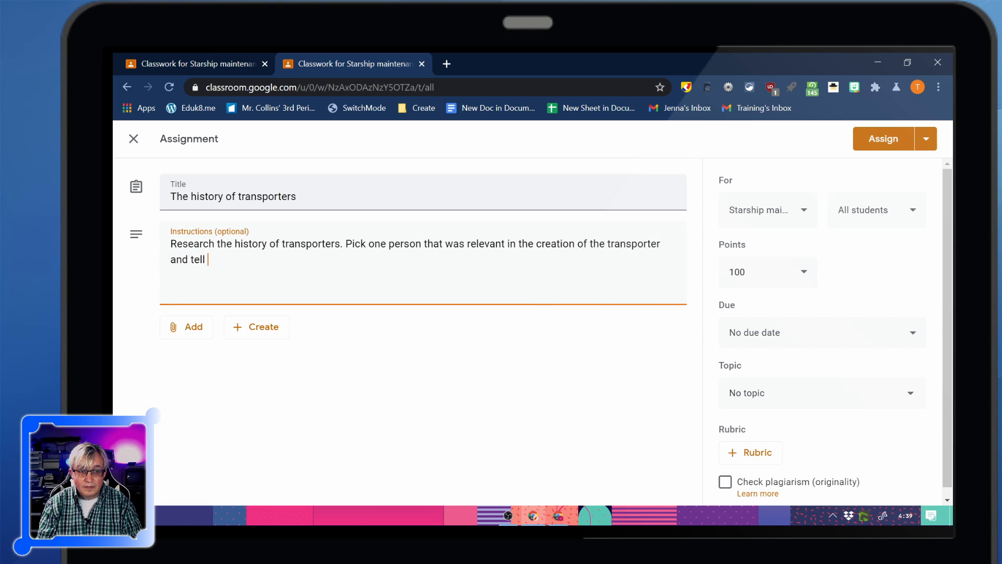
{"action": "key", "text": "BackSpace"}
{"action": "key", "text": "BackSpace"}
{"action": "key", "text": "BackSpace"}
{"action": "key", "text": "BackSpace"}
{"action": "key", "text": "BackSpace"}
{"action": "type", "text": "write a report on their significant contributions to the transporter."}
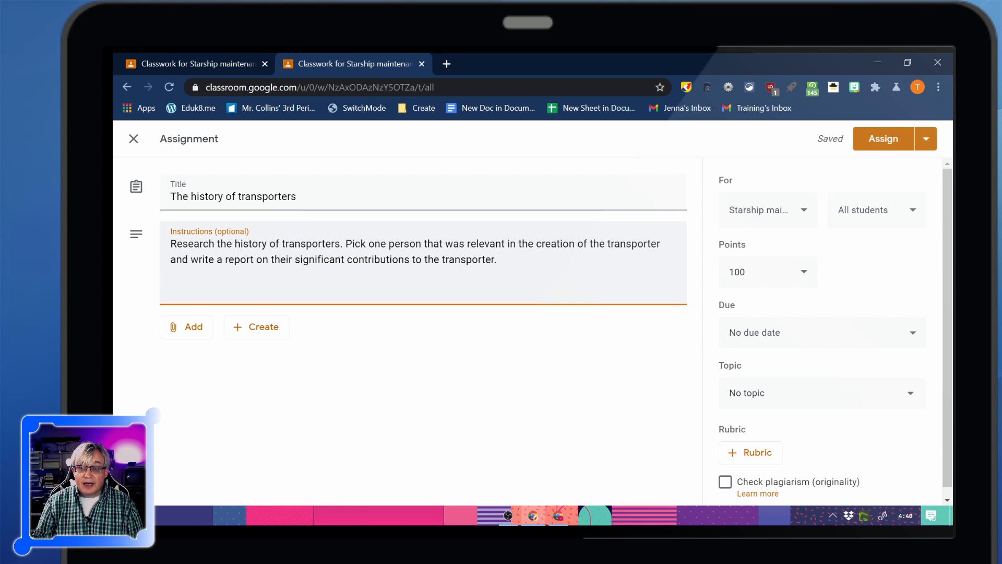
Create a Google Docs attachment for the assignment and name it "Important people in transporter history"
{"action": "left_click", "coordinate": [185, 329]}
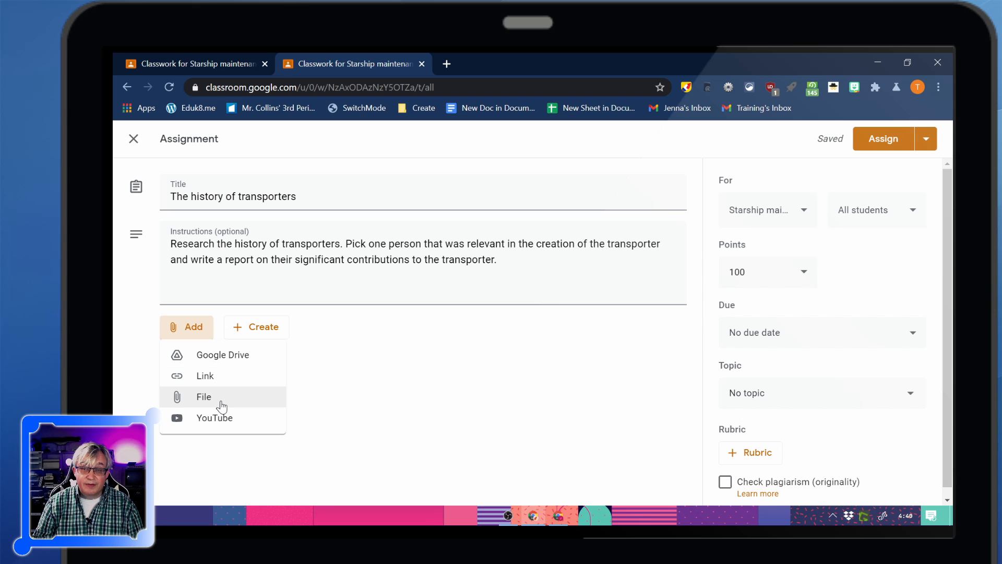
{"action": "left_click", "coordinate": [311, 371]}
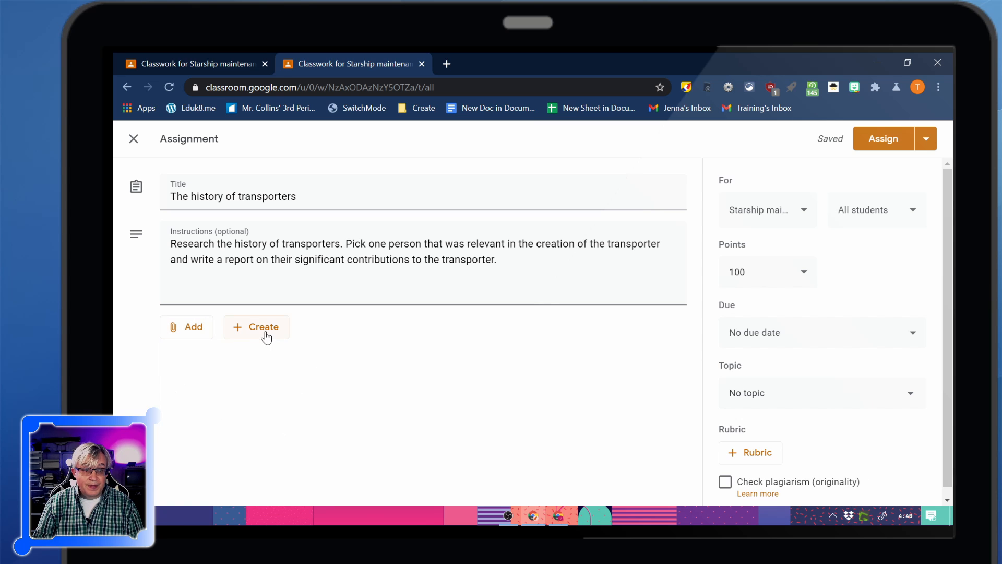
{"action": "left_click", "coordinate": [264, 335]}
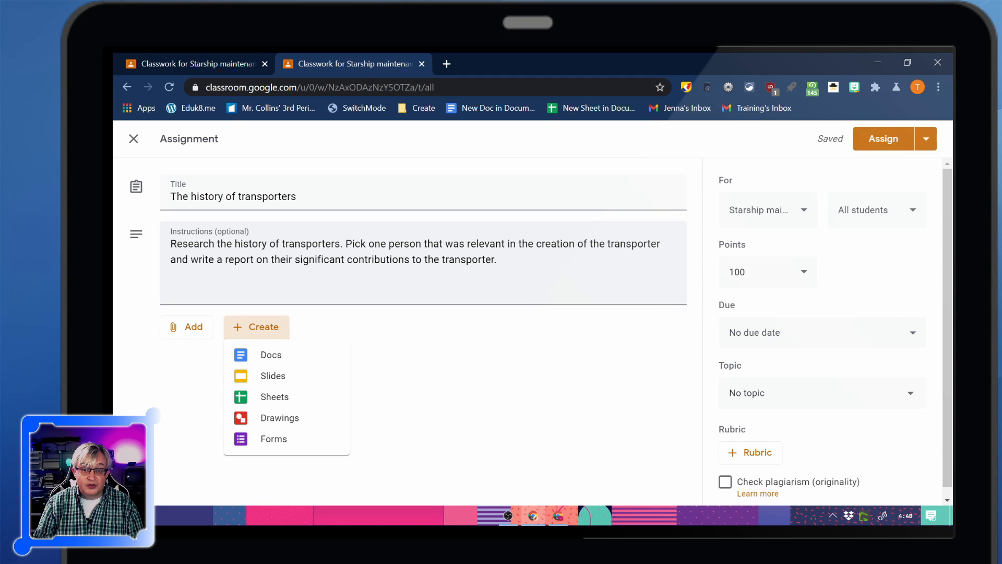
{"action": "left_click", "coordinate": [268, 356]}
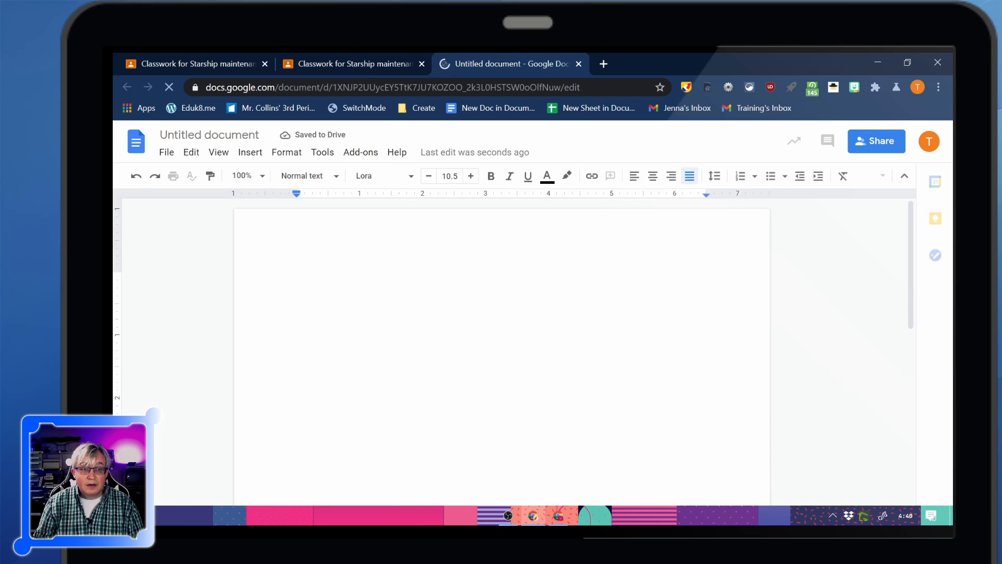
{"action": "left_click", "coordinate": [210, 135]}
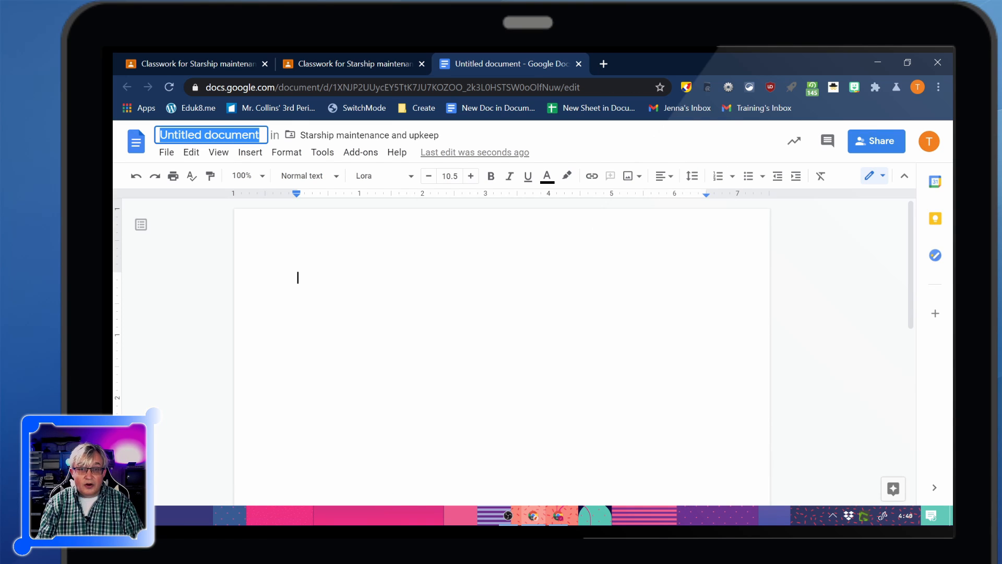
{"action": "type", "text": "Important people in tr"}
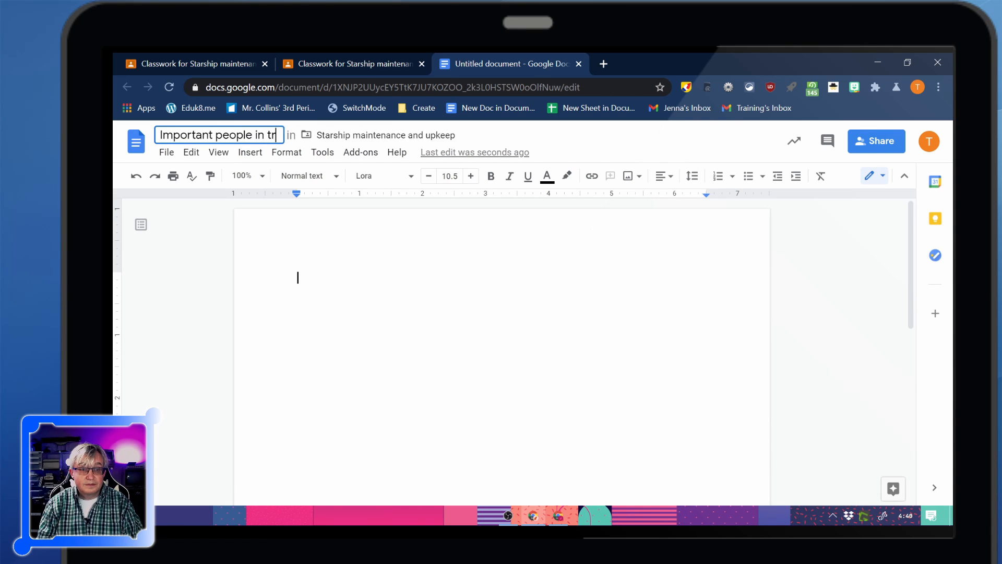
{"action": "type", "text": "ansporter history"}
{"action": "key", "text": "Return"}
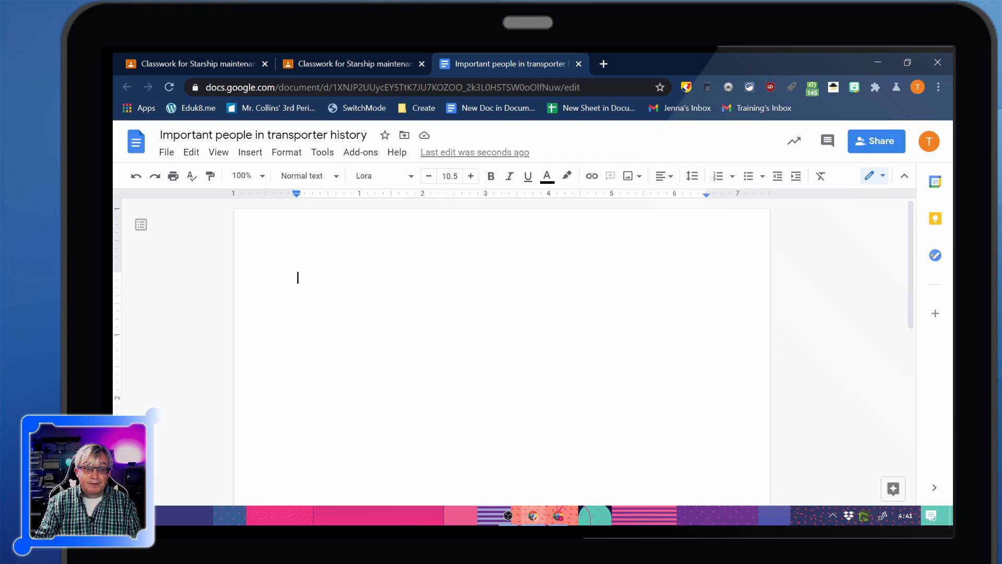
Close the new document and set the assignment's attachment to make a copy for each student
{"action": "left_click", "coordinate": [578, 64]}
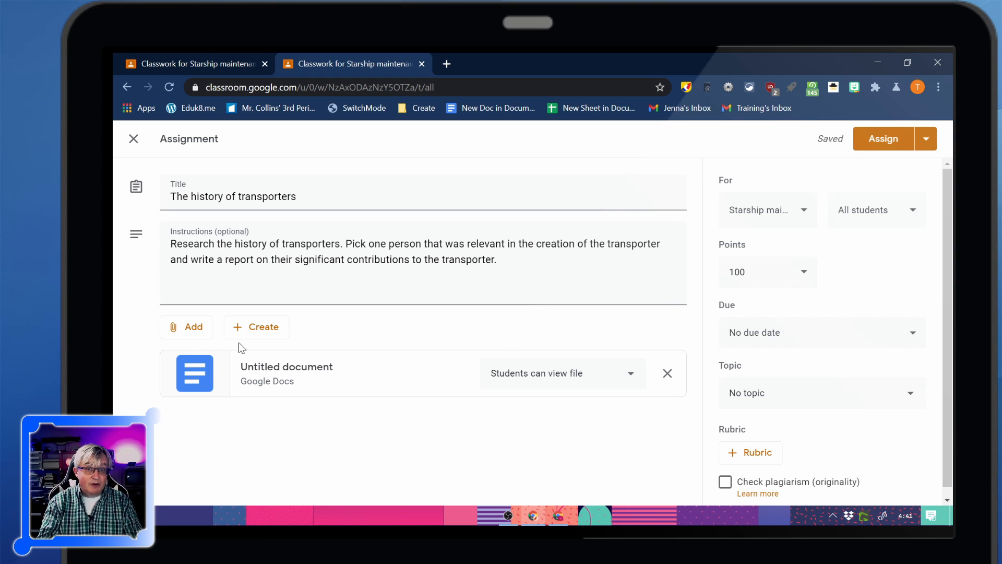
{"action": "left_click", "coordinate": [550, 380]}
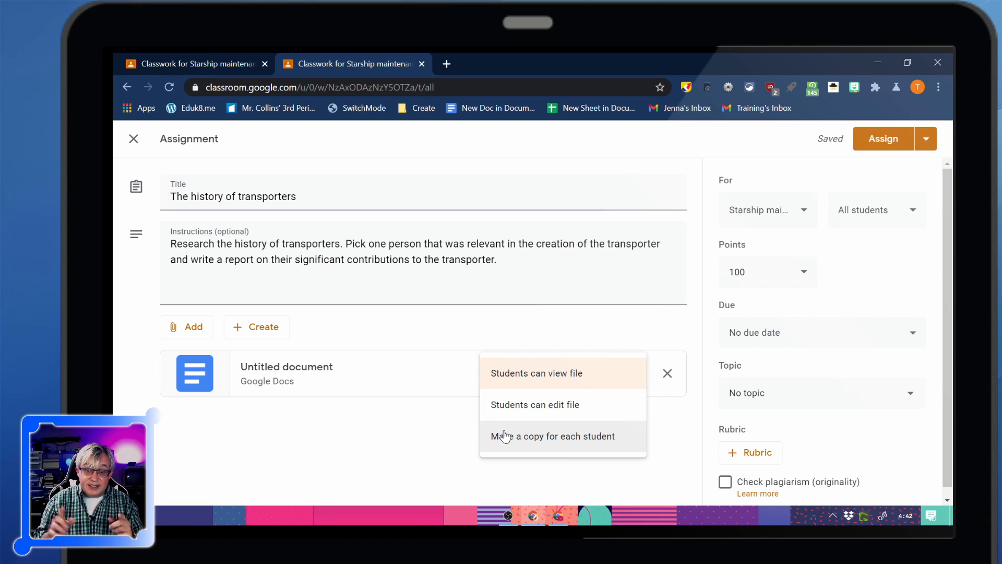
{"action": "left_click", "coordinate": [526, 442]}
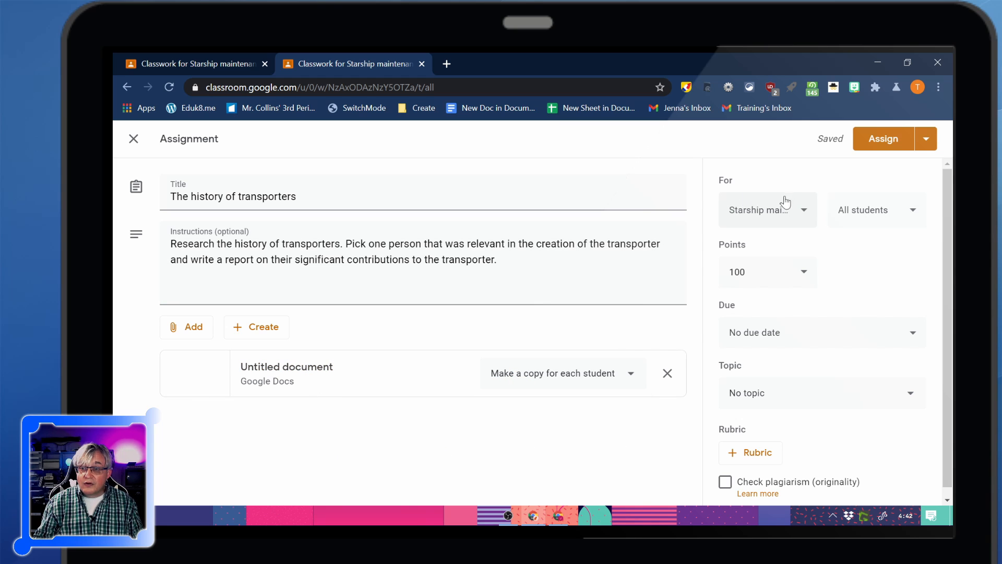
Check the assignment's student list, then try adding the Isolinear Chips class as a recipient and remove it again
{"action": "left_click", "coordinate": [860, 211]}
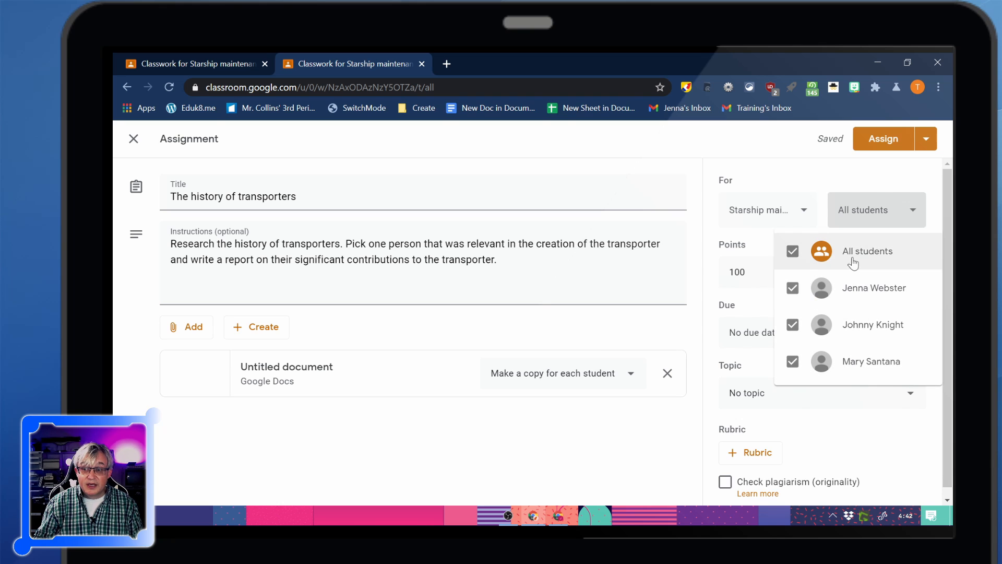
{"action": "left_click", "coordinate": [913, 211]}
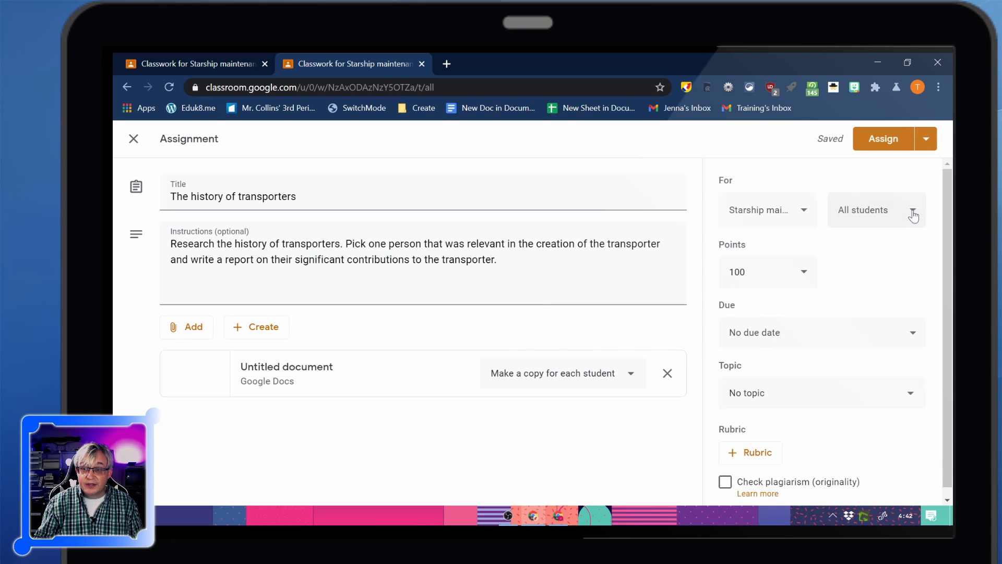
{"action": "left_click", "coordinate": [798, 214]}
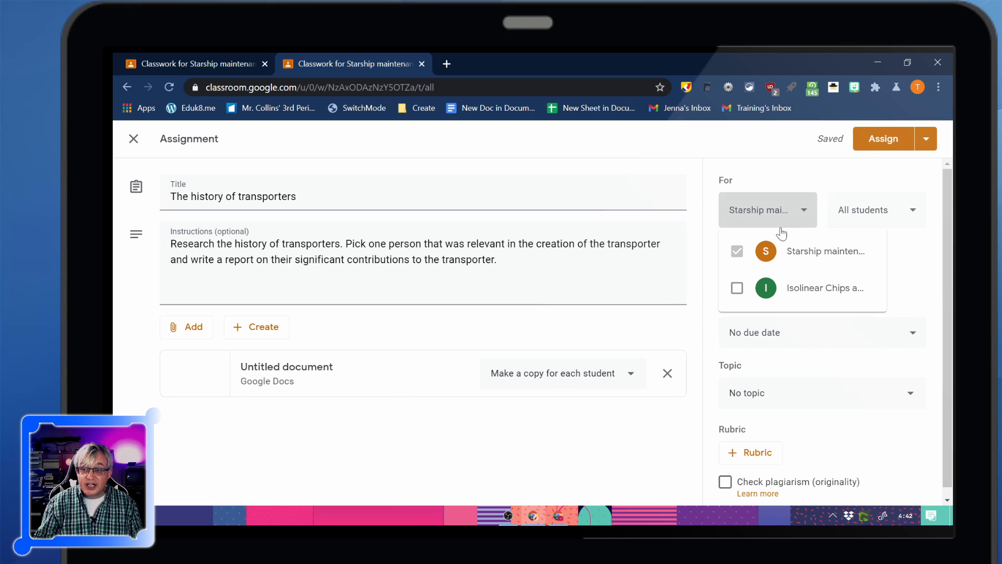
{"action": "left_click", "coordinate": [737, 289]}
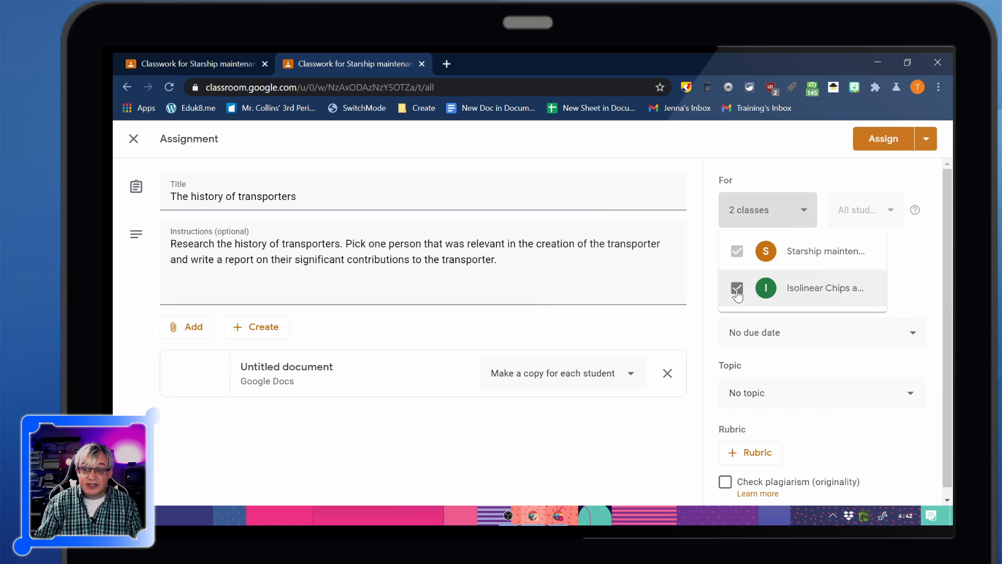
{"action": "left_click", "coordinate": [738, 288]}
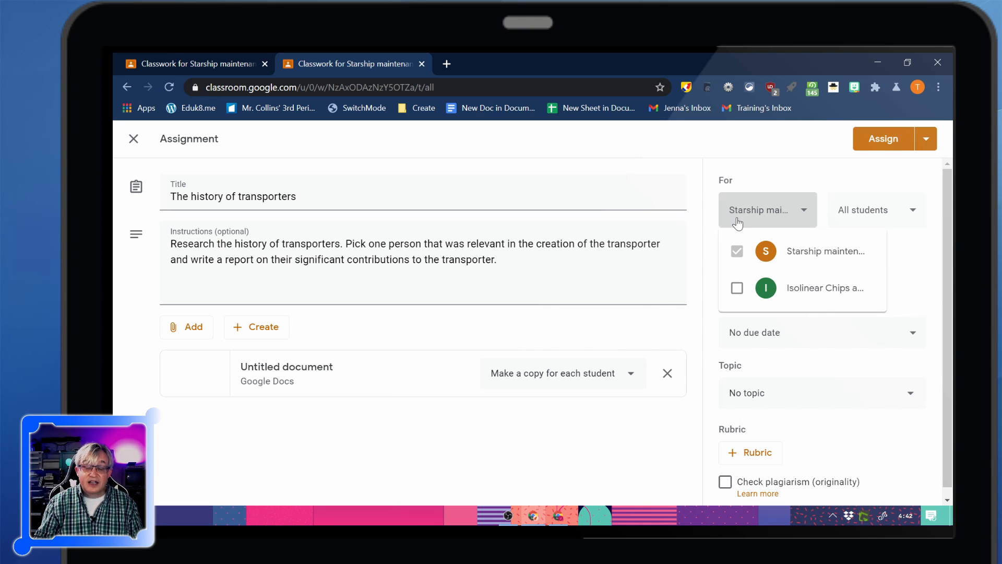
{"action": "left_click", "coordinate": [802, 209]}
Set the assignment's due date to Feb 12, 2021 at 11:59 PM
{"action": "left_click", "coordinate": [796, 281]}
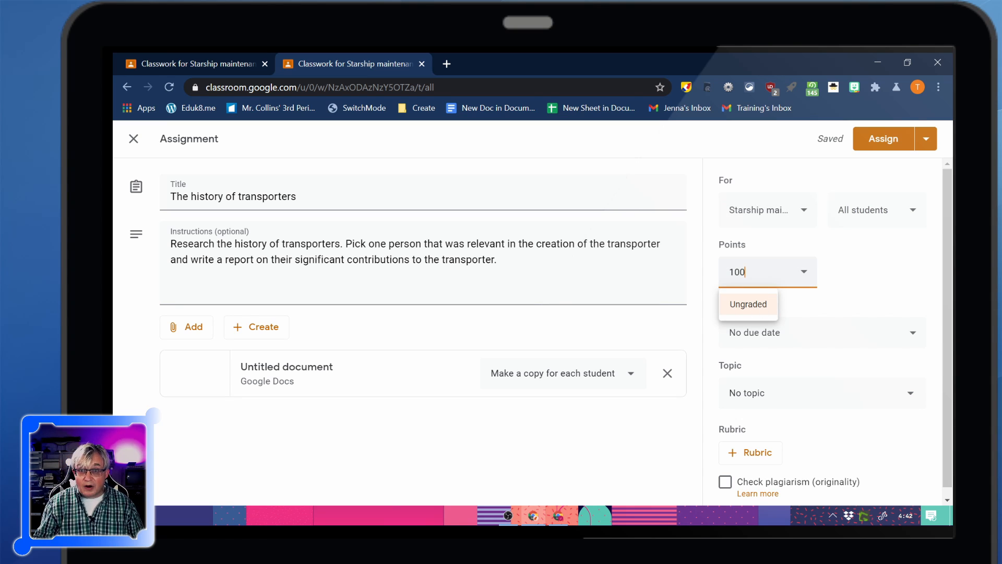
{"action": "left_click", "coordinate": [803, 332]}
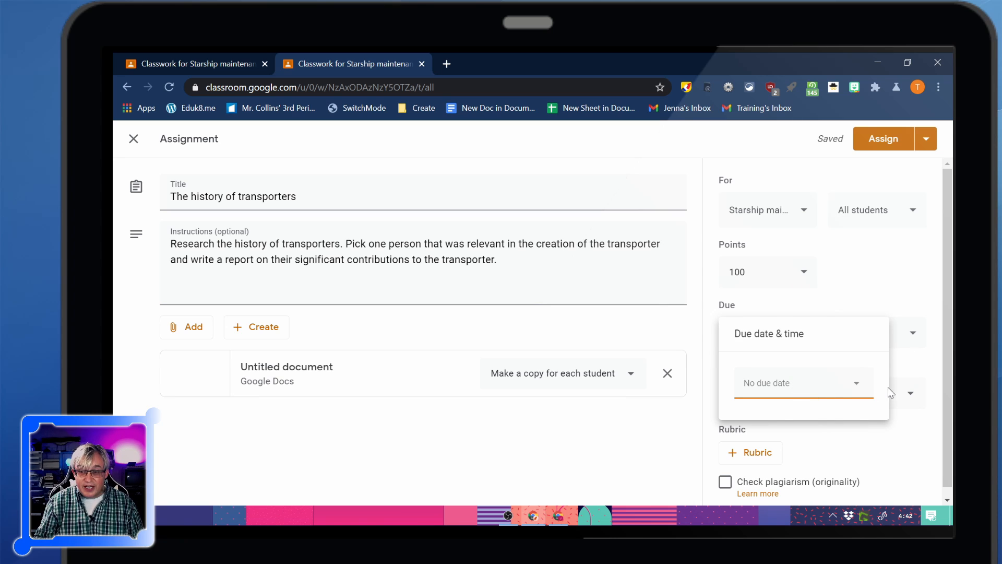
{"action": "left_click", "coordinate": [858, 385]}
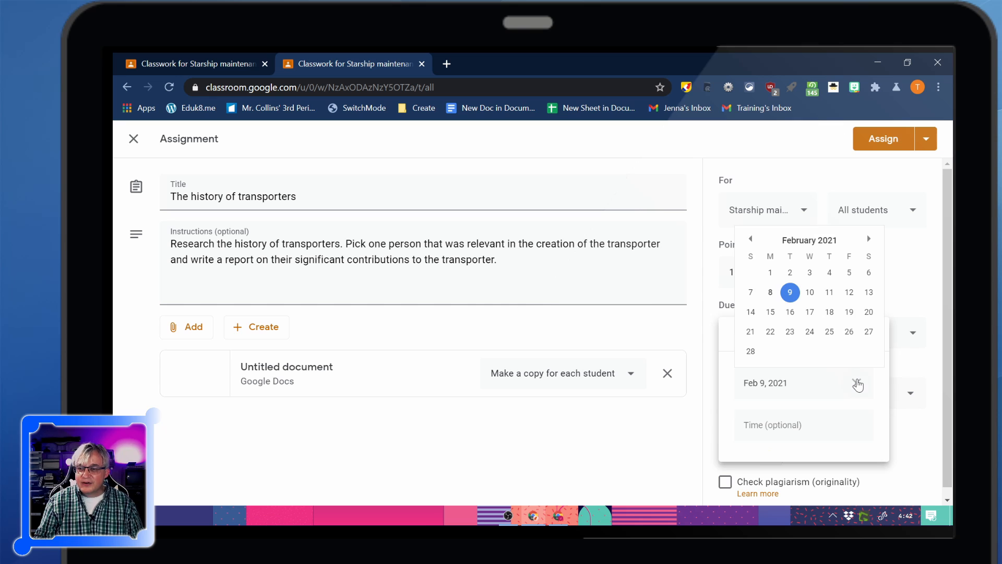
{"action": "left_click", "coordinate": [848, 295]}
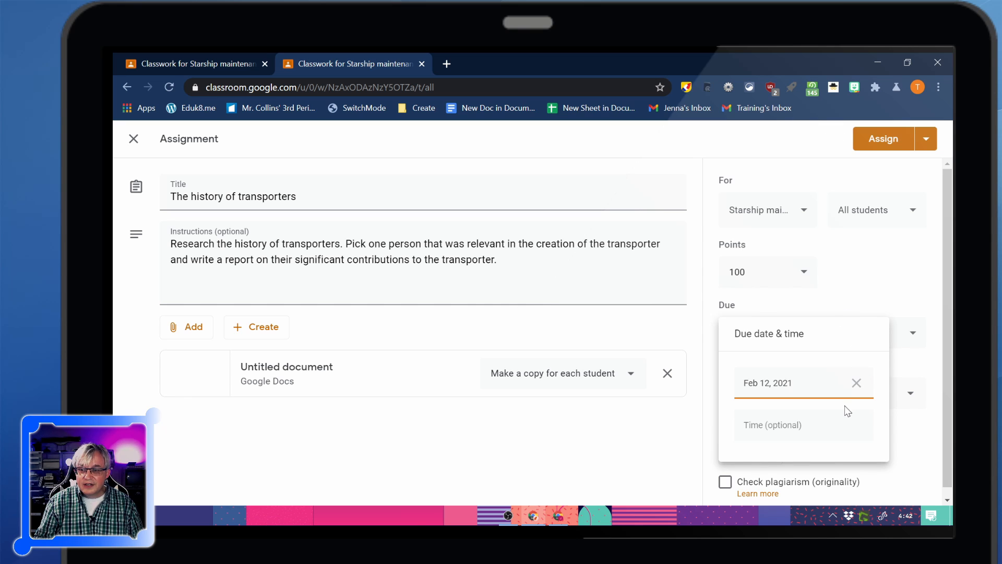
{"action": "left_click", "coordinate": [830, 420]}
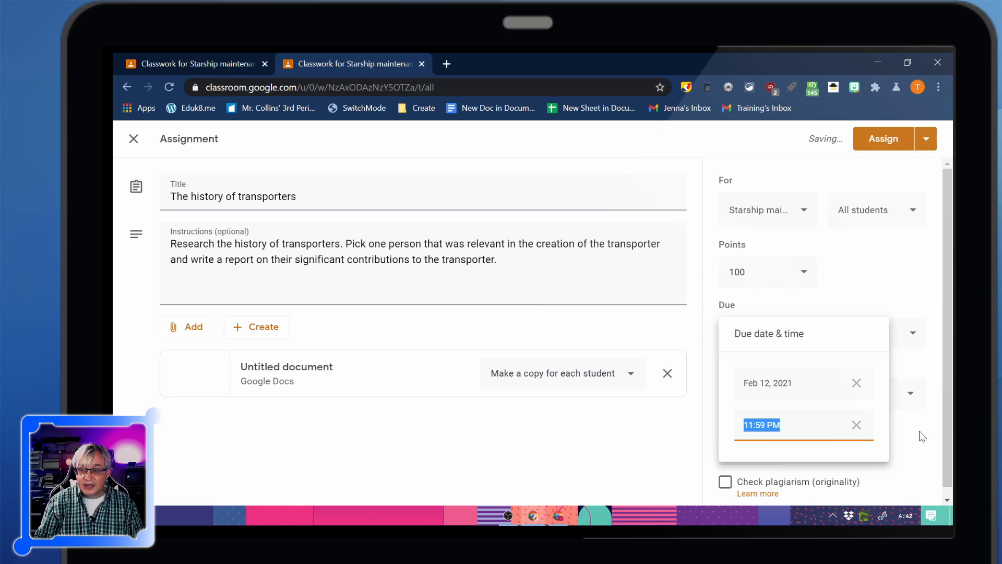
{"action": "left_click", "coordinate": [938, 427]}
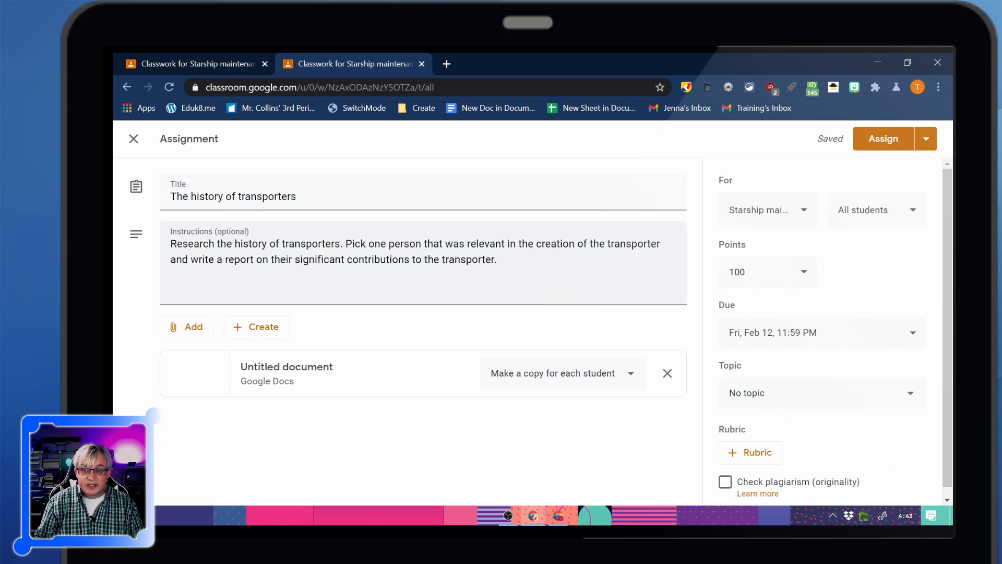
File the assignment under the existing Transporter Maintenance topic
{"action": "left_click", "coordinate": [785, 394]}
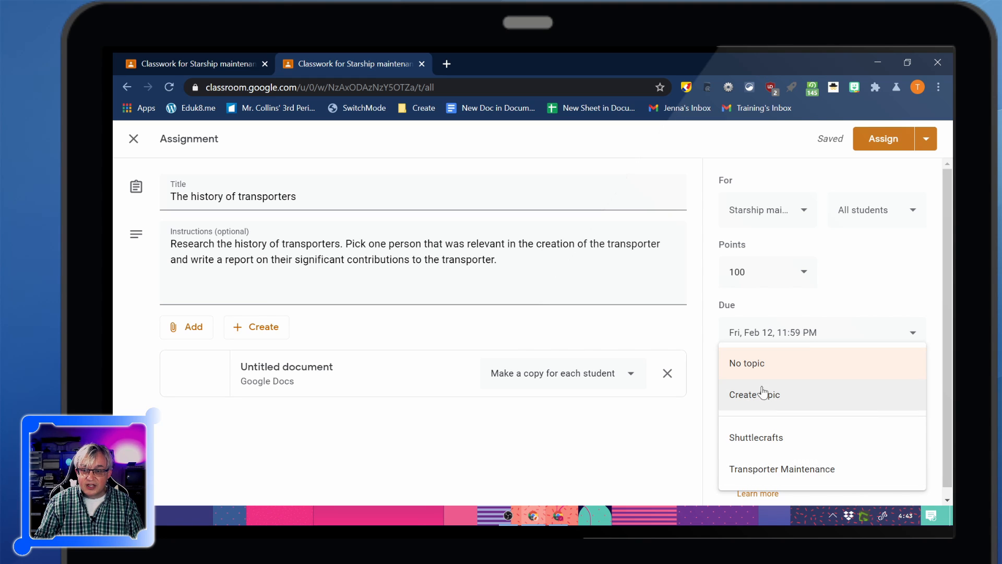
{"action": "left_click", "coordinate": [699, 418]}
{"action": "left_click", "coordinate": [769, 393]}
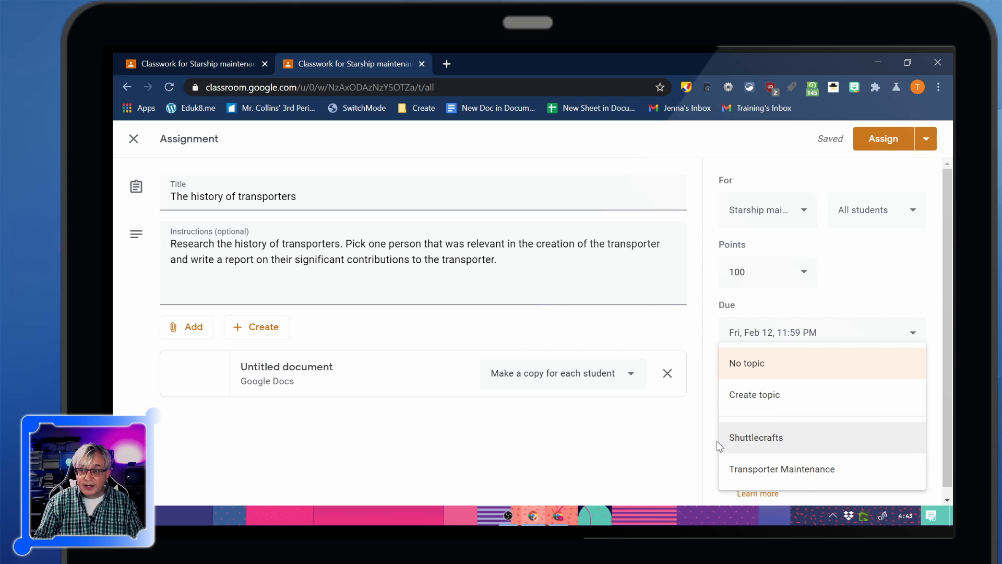
{"action": "left_click", "coordinate": [717, 446]}
{"action": "left_click", "coordinate": [758, 397]}
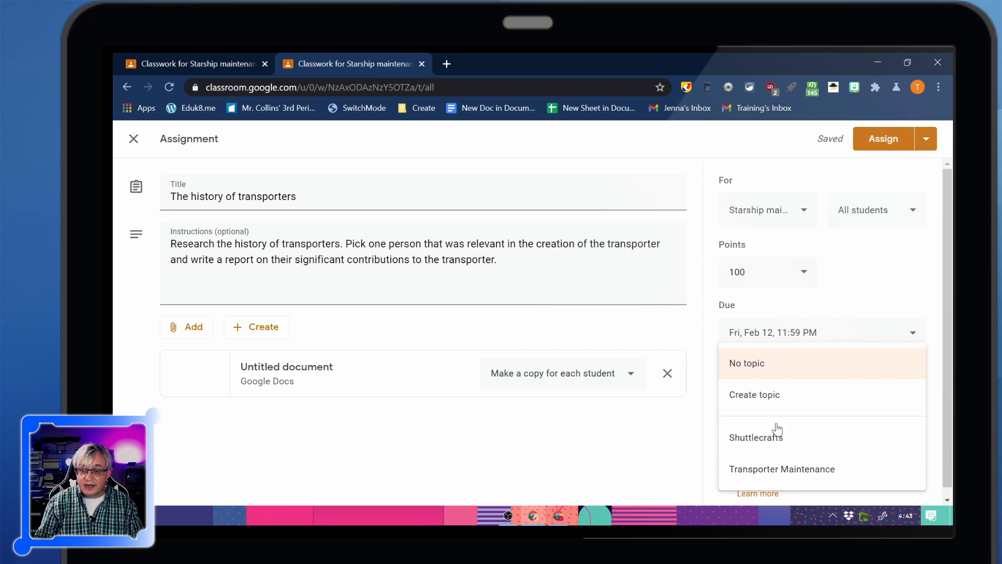
{"action": "left_click", "coordinate": [778, 466]}
Save the transporter history assignment as a draft
{"action": "scroll", "coordinate": [773, 437], "scroll_direction": "down", "scroll_amount": 1}
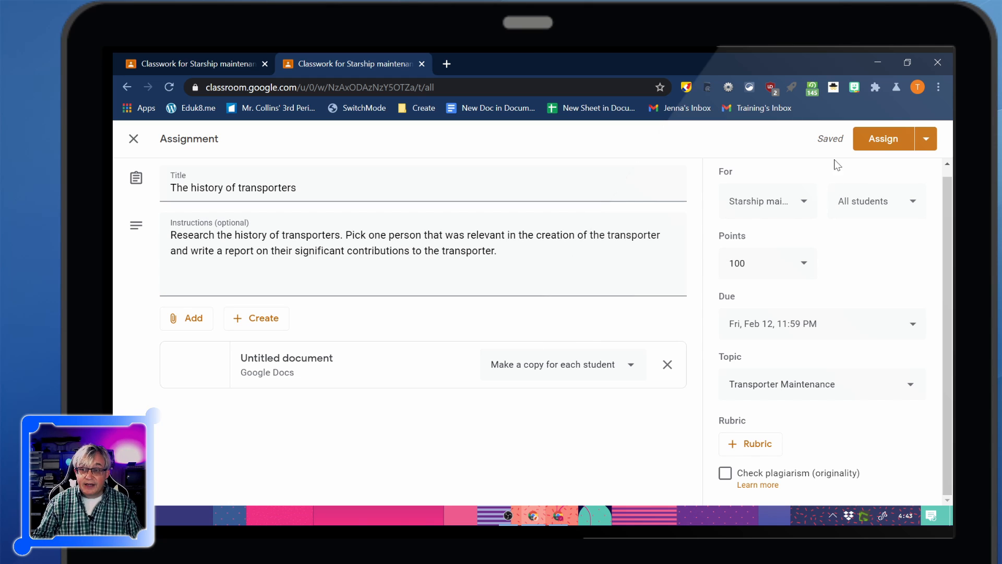
{"action": "left_click", "coordinate": [930, 137]}
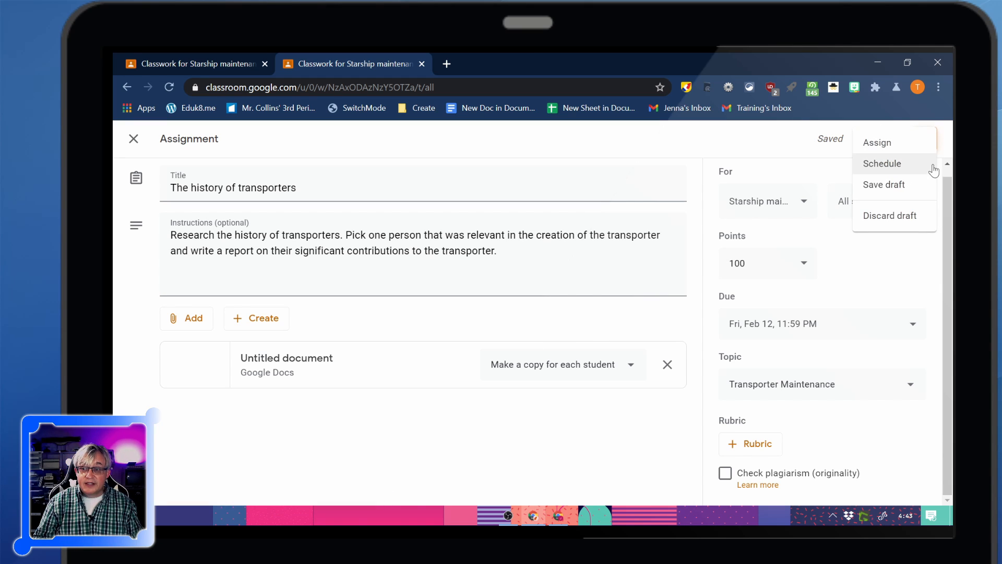
{"action": "left_click", "coordinate": [883, 186]}
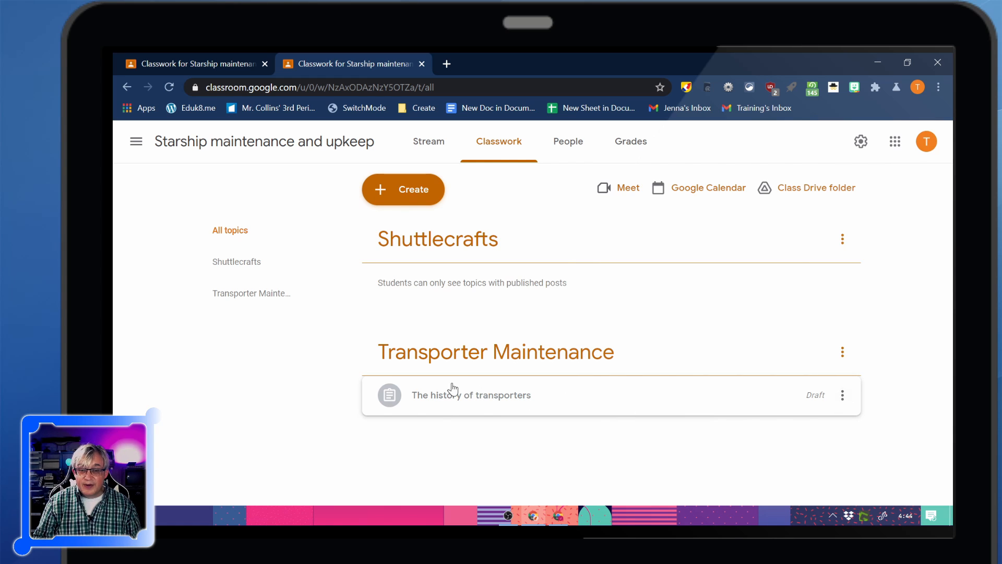
Reopen the draft "The history of transporters" for editing and assign it to the students
{"action": "left_click", "coordinate": [452, 391]}
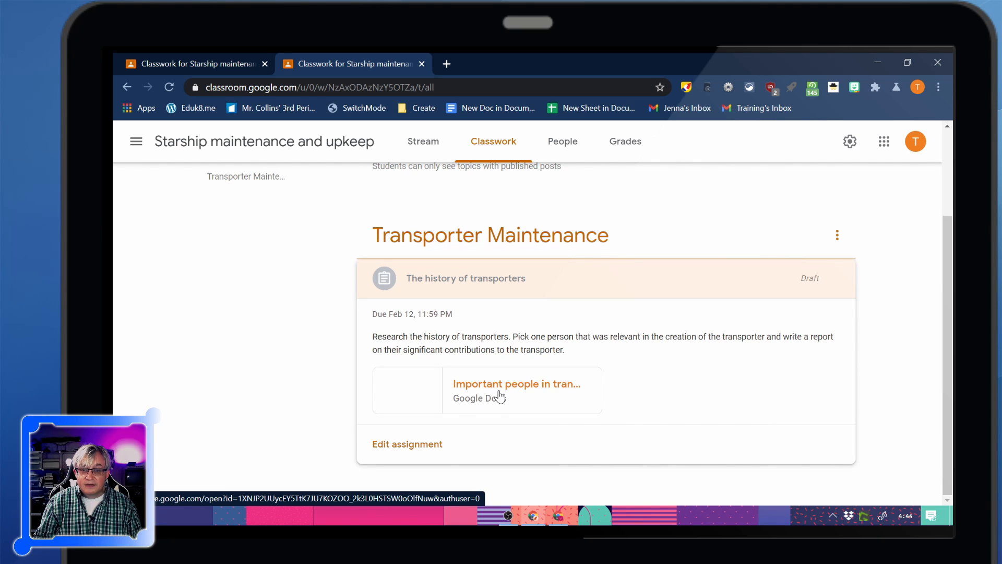
{"action": "left_click", "coordinate": [422, 447]}
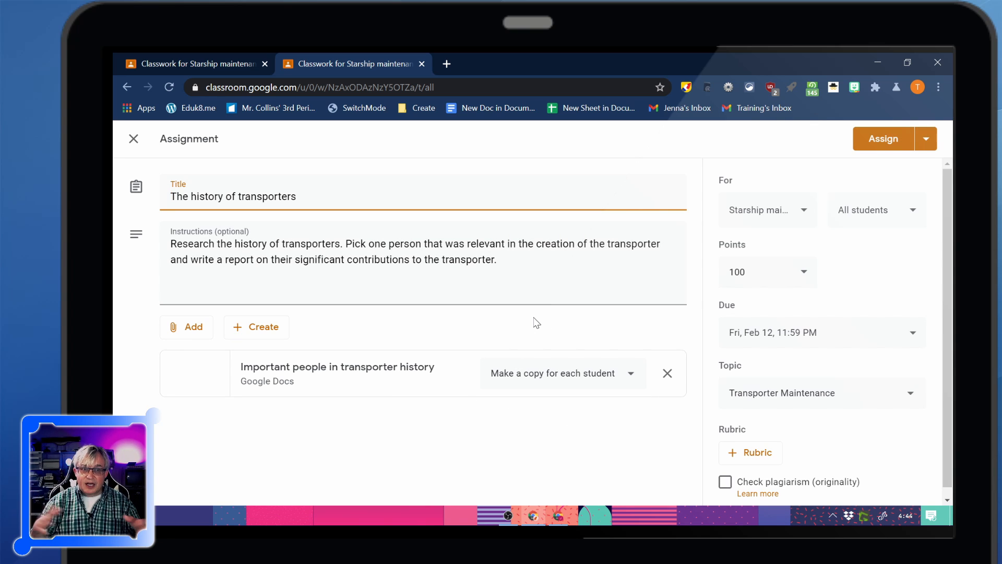
{"action": "left_click", "coordinate": [883, 139]}
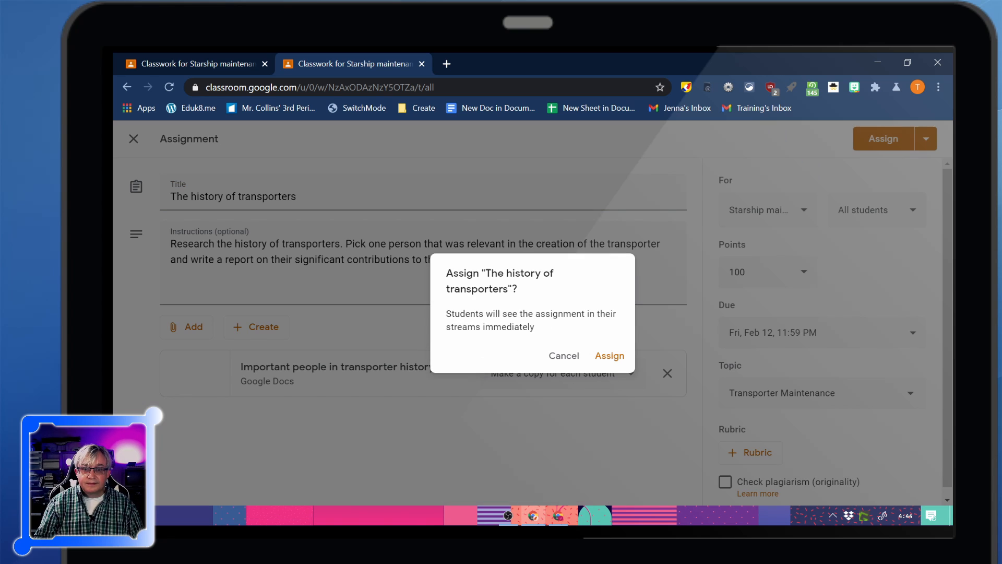
{"action": "left_click", "coordinate": [610, 356]}
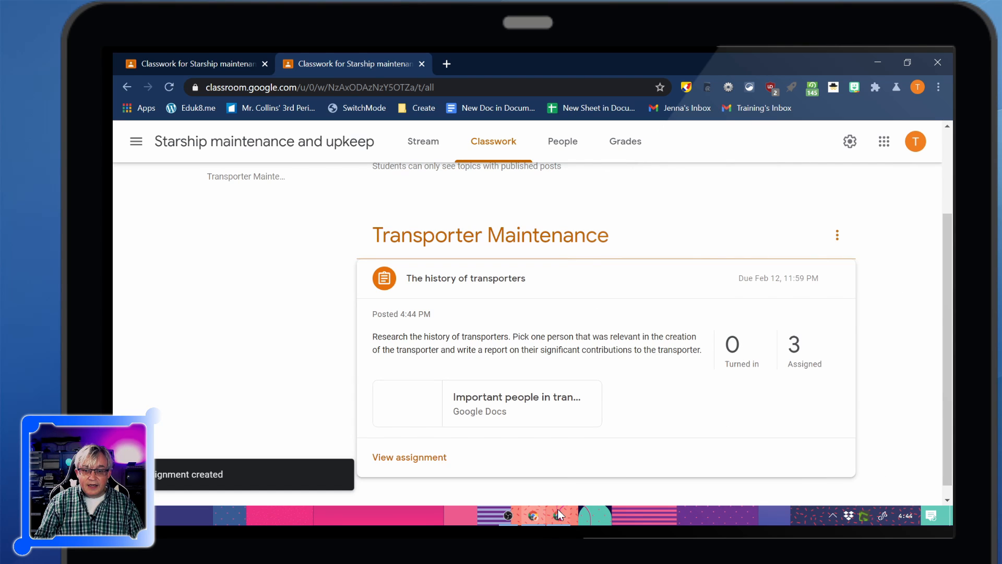
Switch to the student's browser window, view the full details of "The history of transporters" and dismiss the turn-in tip
{"action": "left_click", "coordinate": [559, 509]}
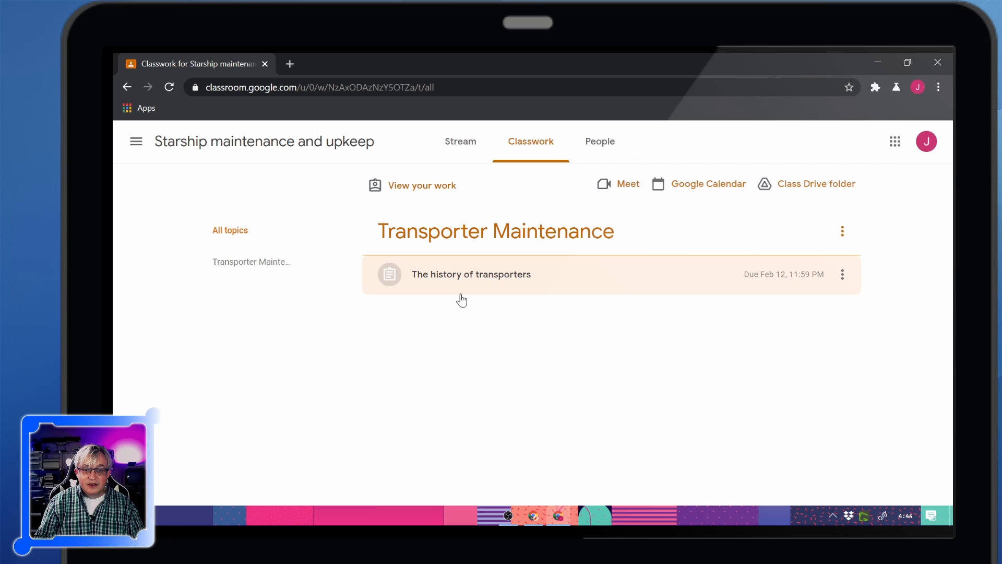
{"action": "left_click", "coordinate": [437, 280]}
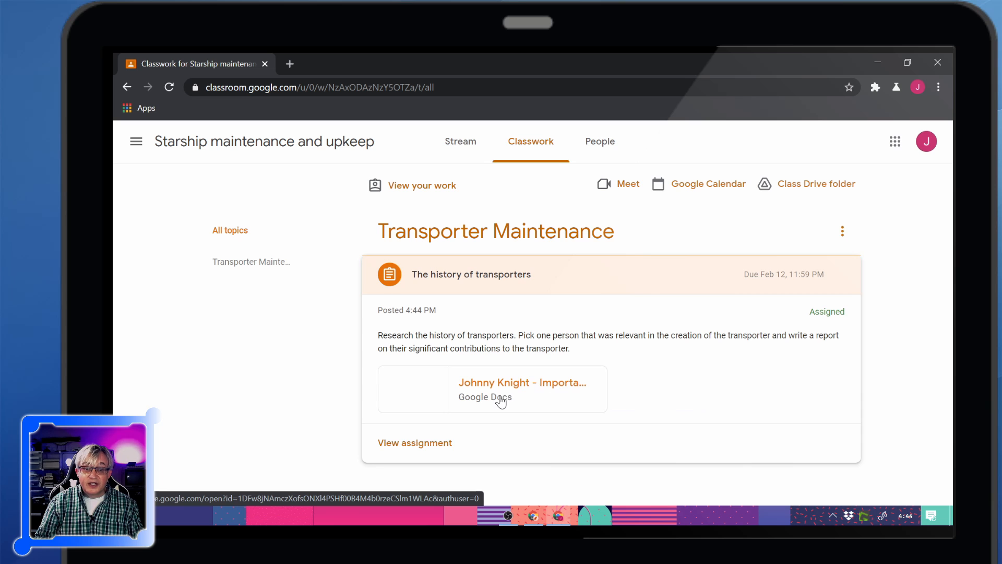
{"action": "left_click", "coordinate": [443, 442]}
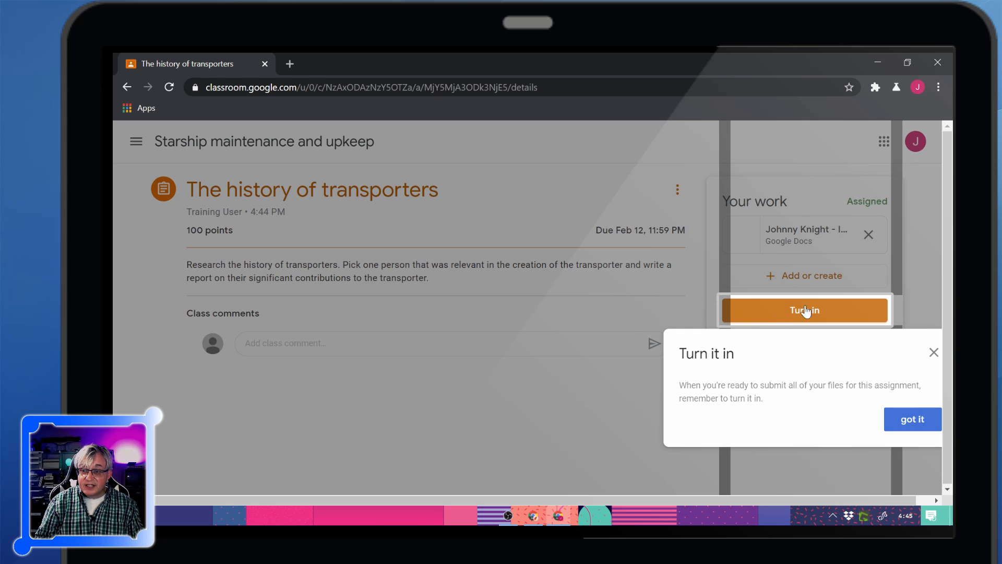
{"action": "left_click", "coordinate": [912, 419]}
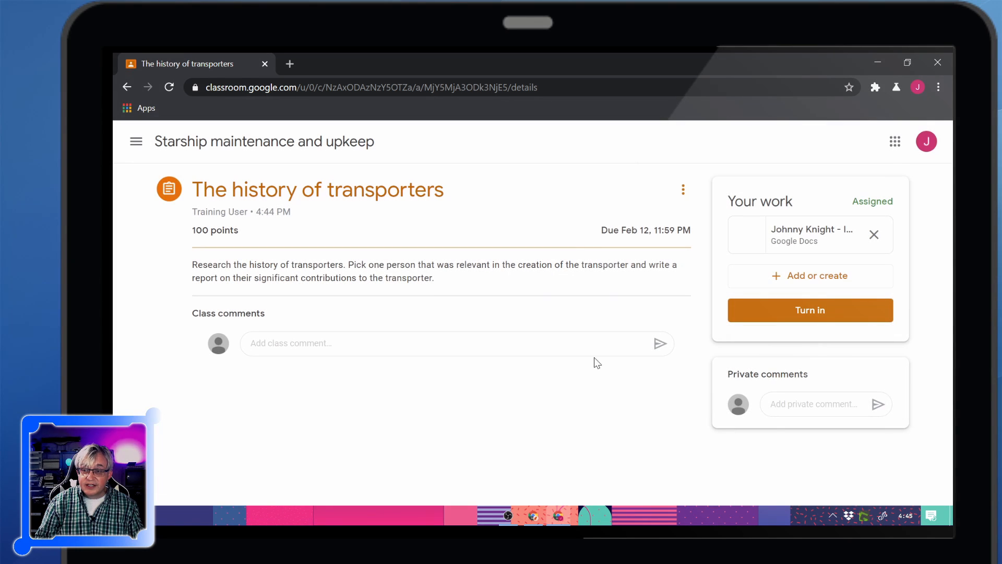
Open the student's attached copy of the document, write "My person is Montgomery Scott." in it and close the document
{"action": "left_click", "coordinate": [812, 230]}
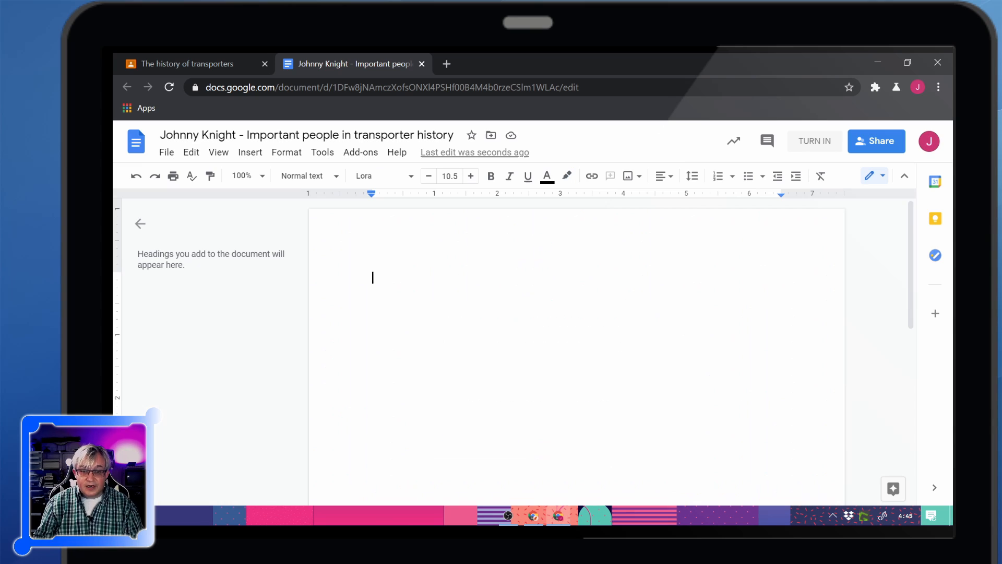
{"action": "type", "text": "My person is Montgomery "}
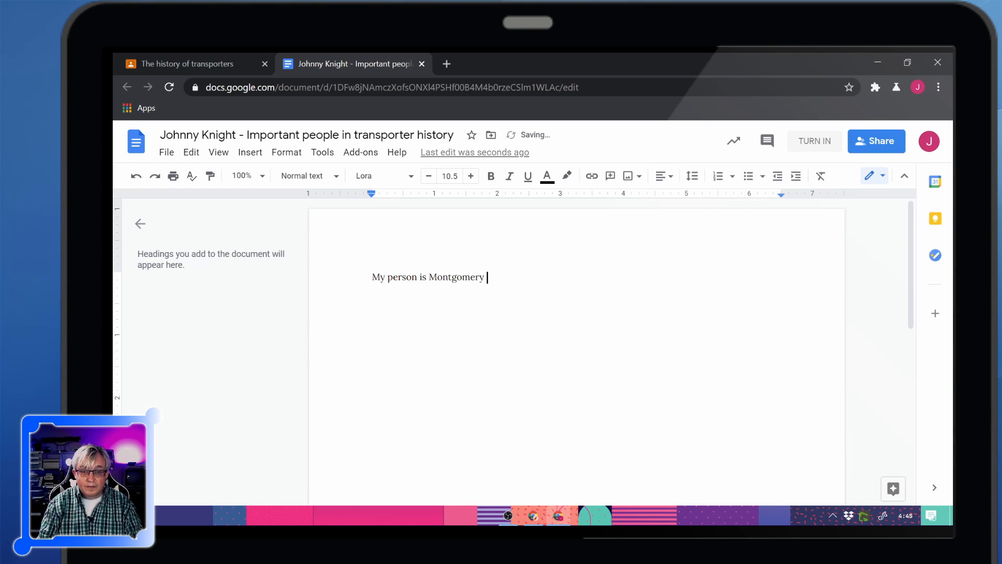
{"action": "type", "text": "Scott."}
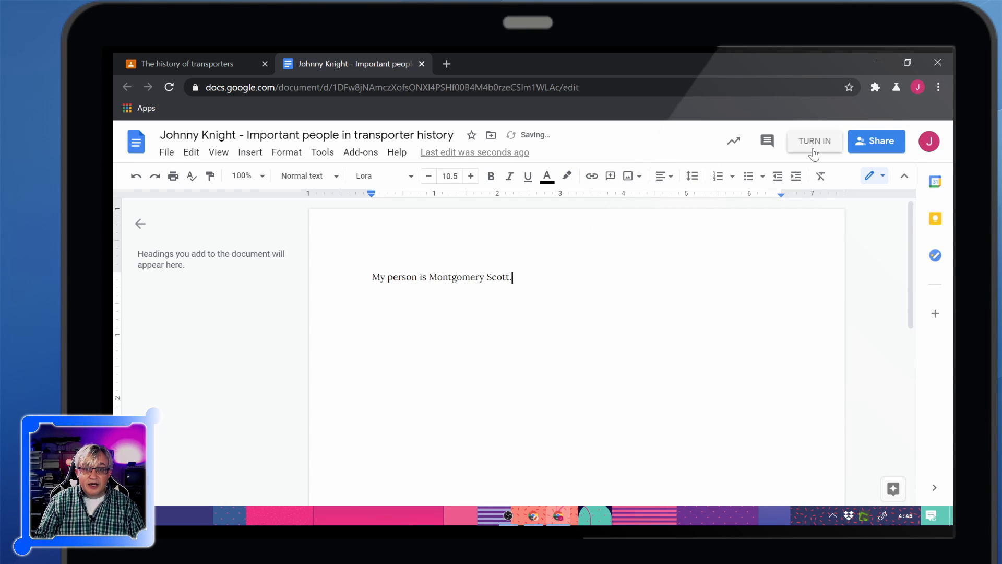
{"action": "left_click", "coordinate": [422, 64]}
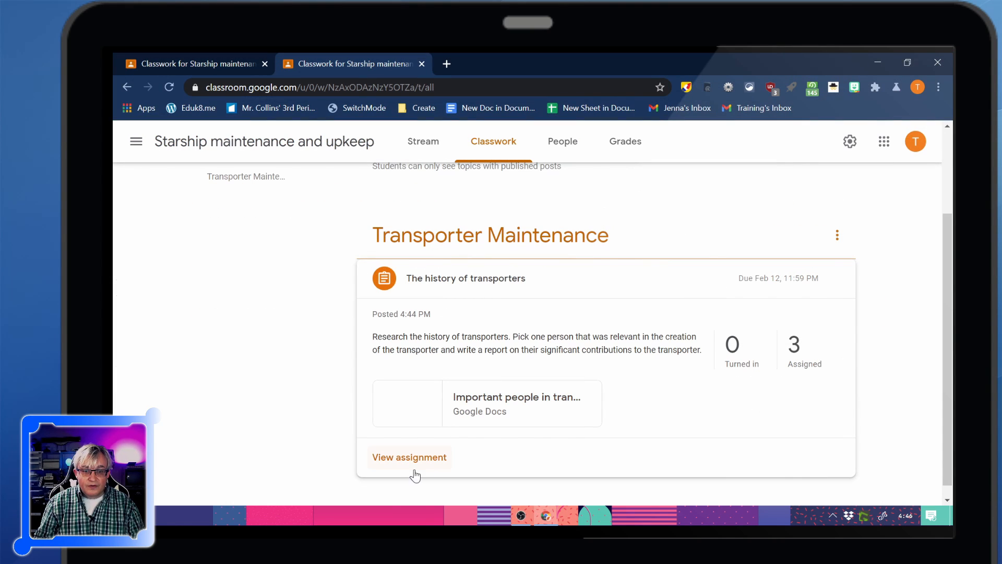
In the teacher's window, view the assignment's student work, open the document of the student who wrote about Montgomery Scott and dismiss the pop-out tip
{"action": "left_click", "coordinate": [407, 458]}
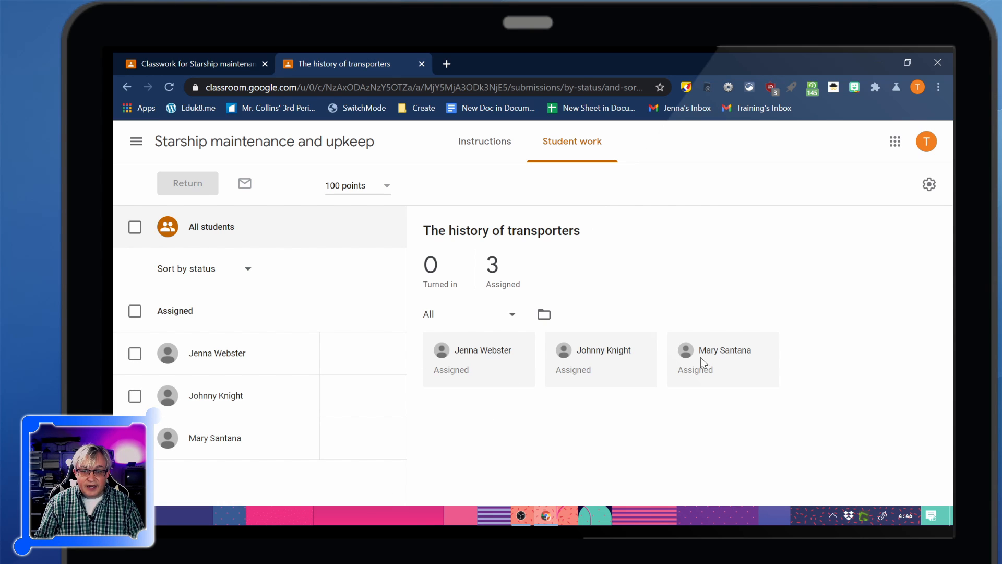
{"action": "left_click", "coordinate": [225, 403]}
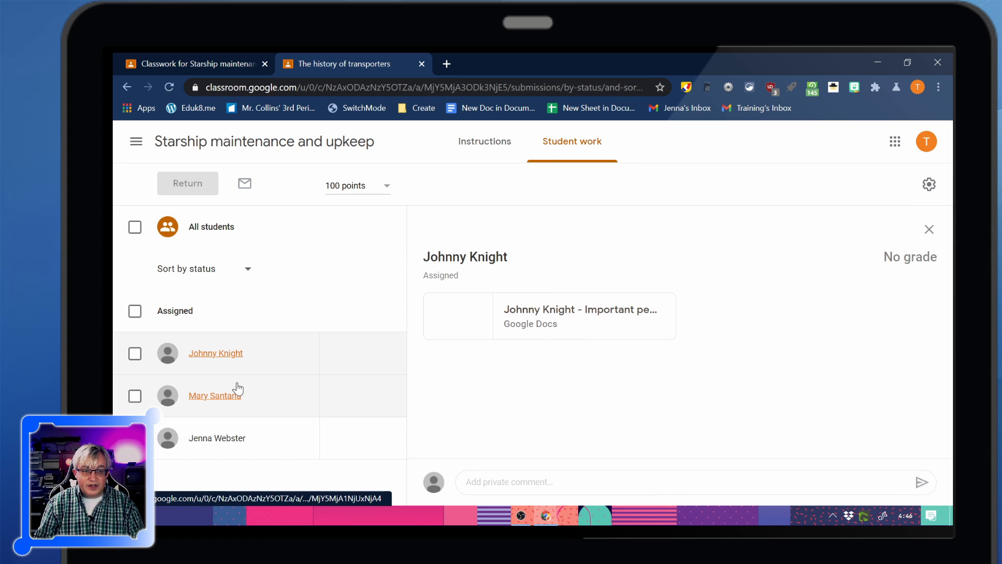
{"action": "left_click", "coordinate": [596, 313]}
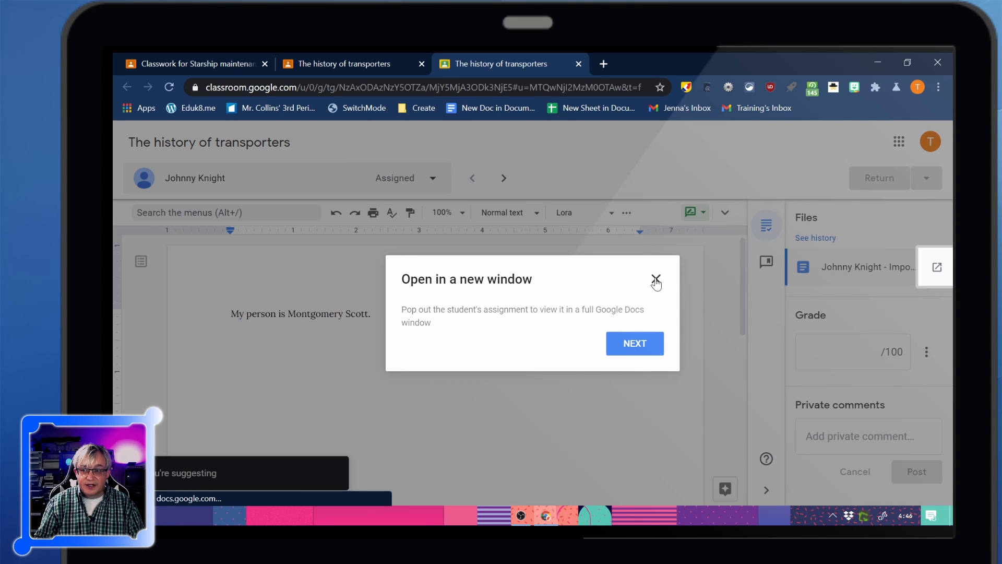
{"action": "left_click", "coordinate": [656, 278]}
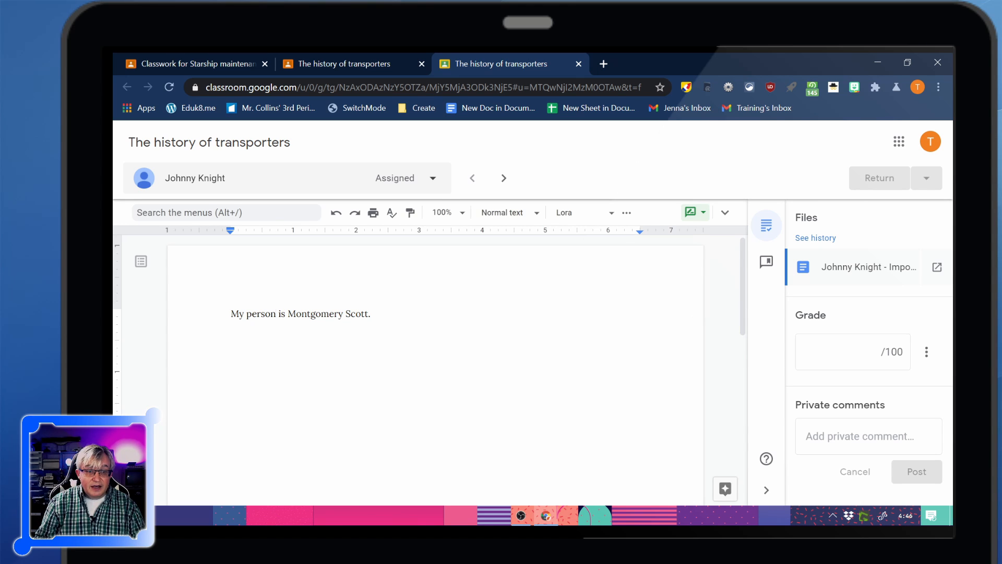
Suggest replacing "My person" with "The person I admire most" in the student's document
{"action": "left_click_drag", "start_coordinate": [231, 313], "coordinate": [276, 314]}
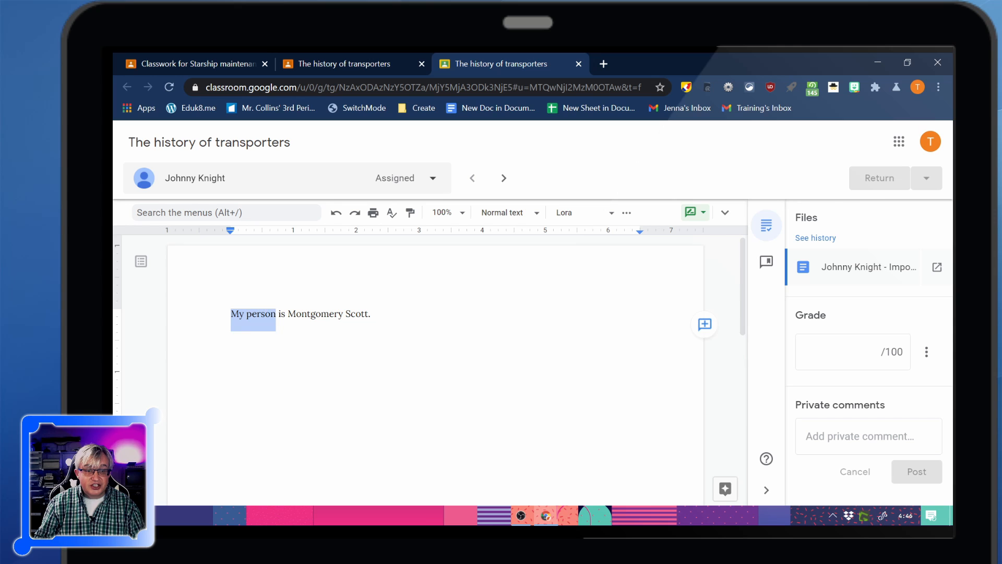
{"action": "type", "text": "The person I admire post ab"}
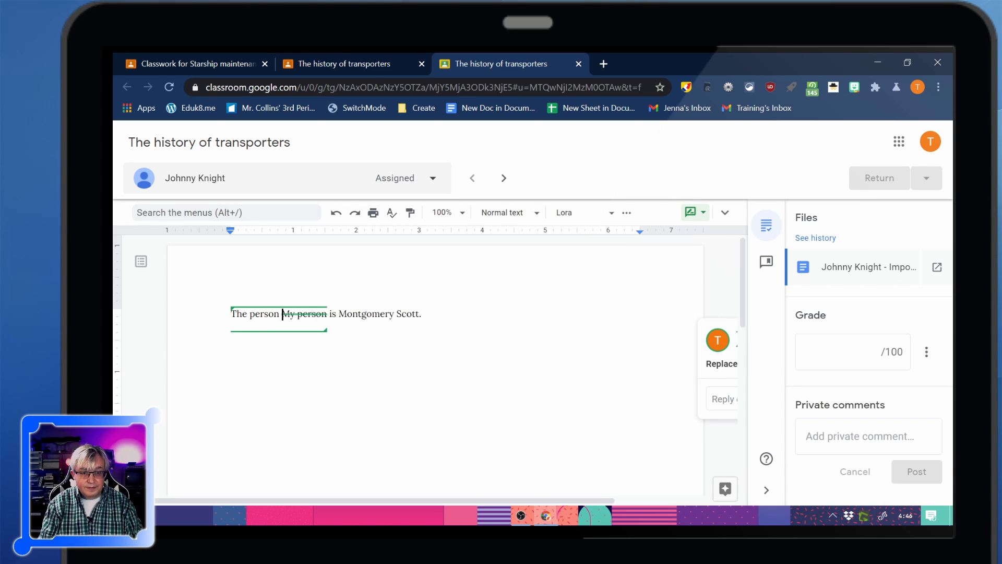
{"action": "key", "text": "BackSpace"}
{"action": "key", "text": "BackSpace"}
{"action": "key", "text": "BackSpace"}
{"action": "key", "text": "BackSpace"}
{"action": "key", "text": "BackSpace"}
{"action": "key", "text": "BackSpace"}
{"action": "key", "text": "BackSpace"}
{"action": "type", "text": "most"}
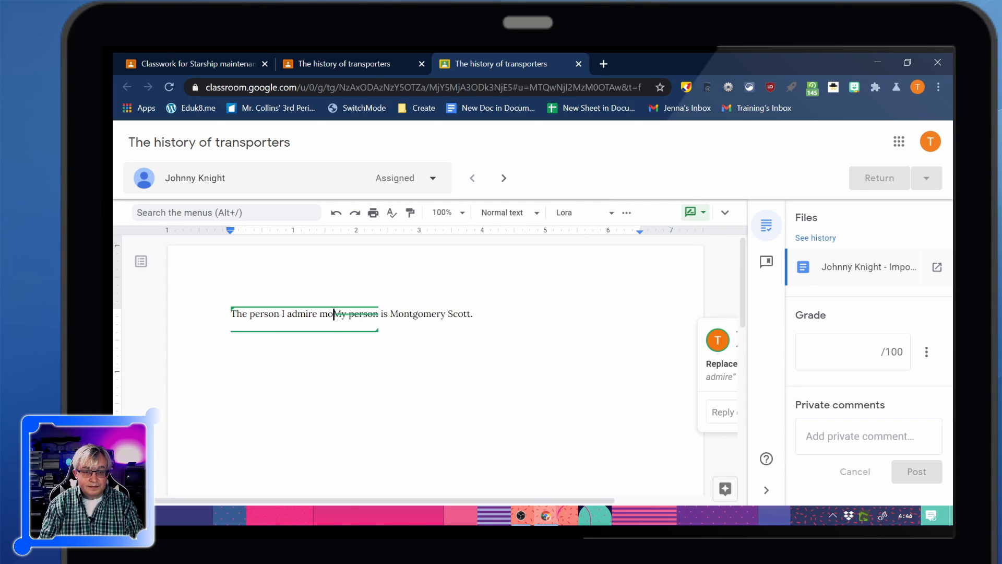
{"action": "key", "text": "End"}
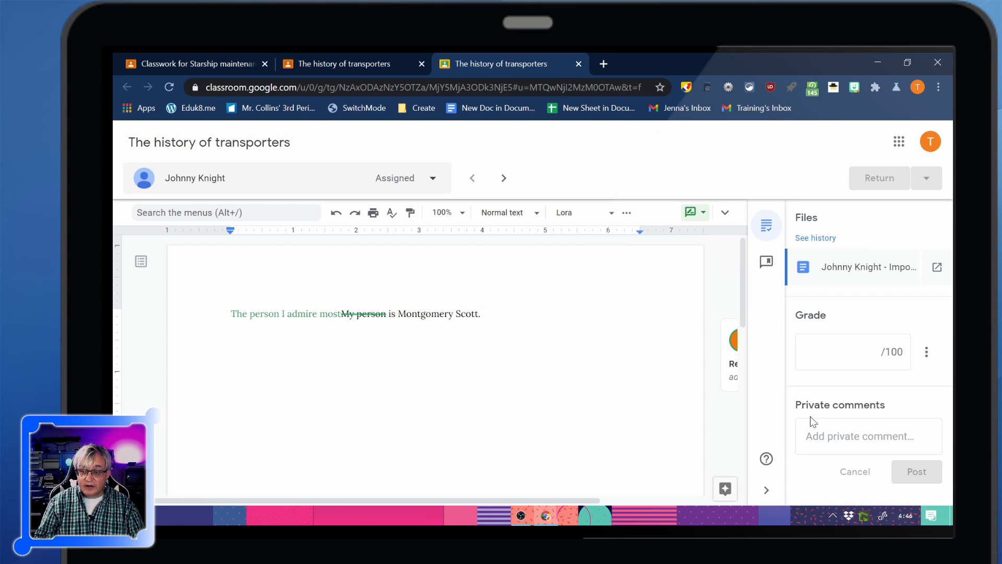
Examine the grade and private comment fields for the student's submission and close the grading view
{"action": "left_click", "coordinate": [847, 352]}
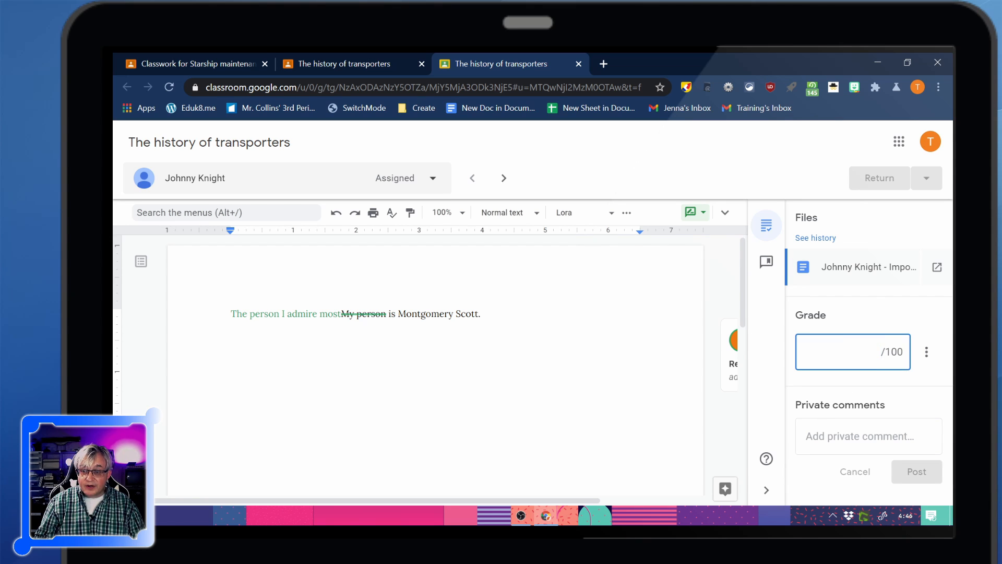
{"action": "left_click", "coordinate": [860, 436]}
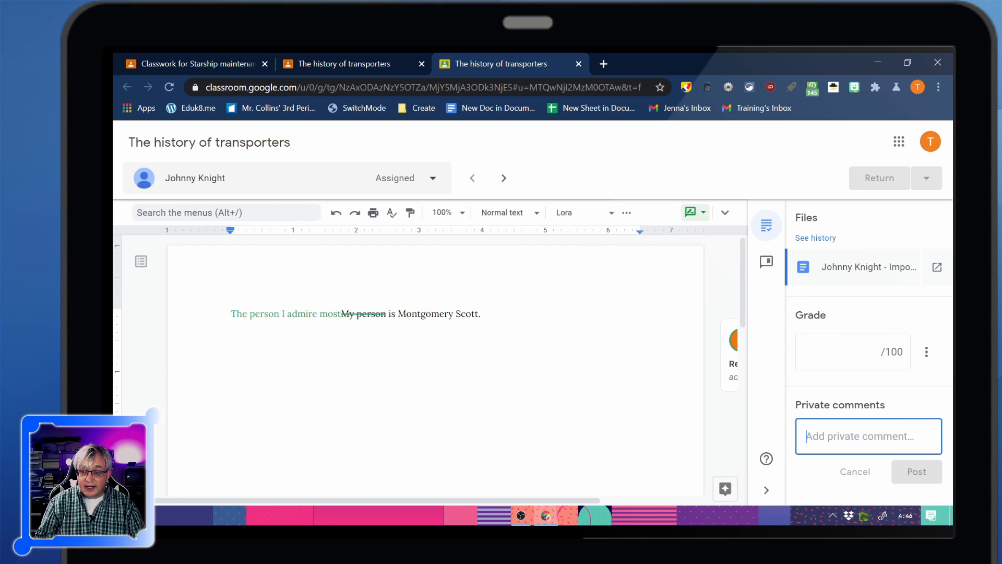
{"action": "left_click", "coordinate": [766, 489]}
{"action": "left_click", "coordinate": [932, 489]}
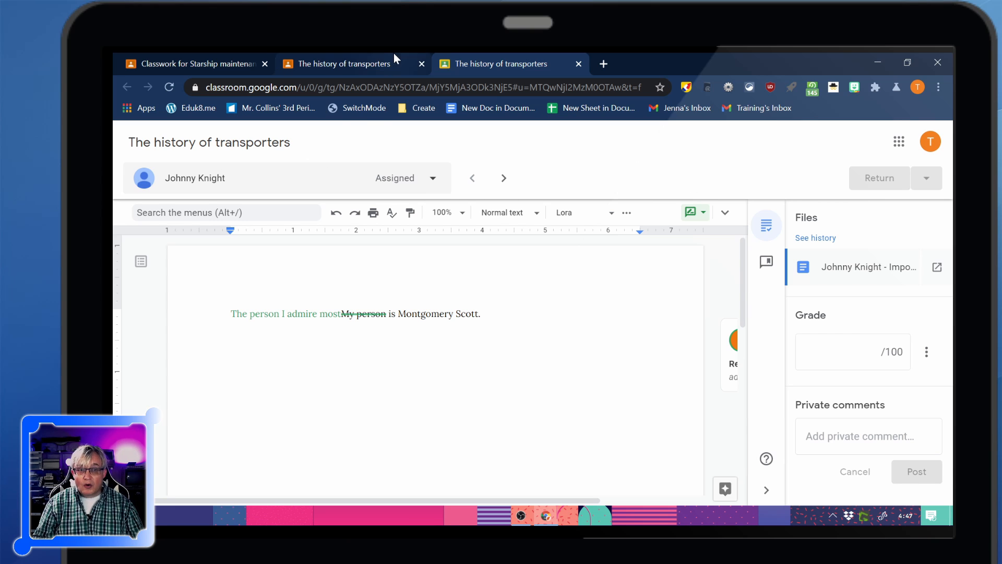
{"action": "left_click", "coordinate": [578, 64]}
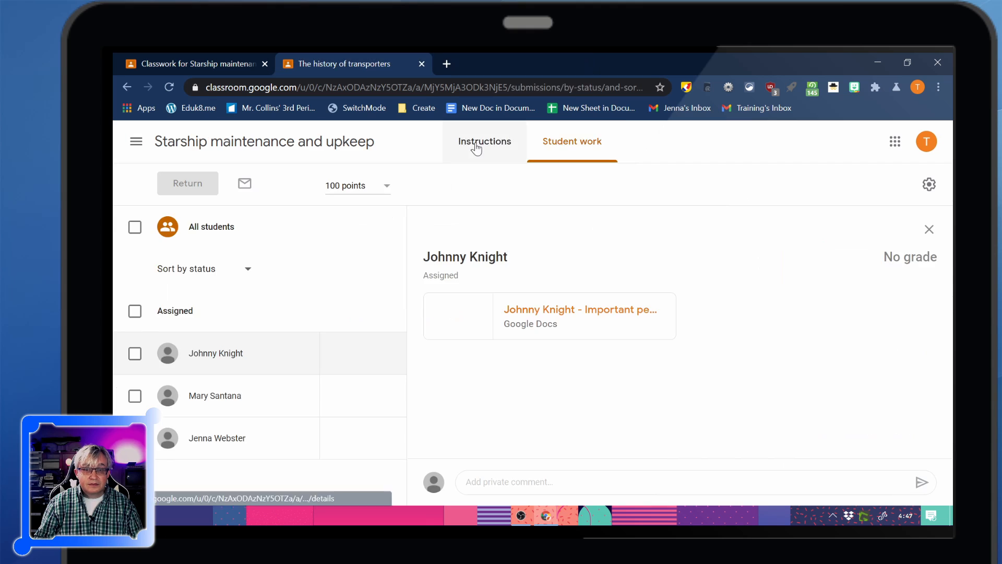
Open the assignment's Drive folder from the overview of all students and inspect the two files belonging to the same student
{"action": "left_click", "coordinate": [559, 143]}
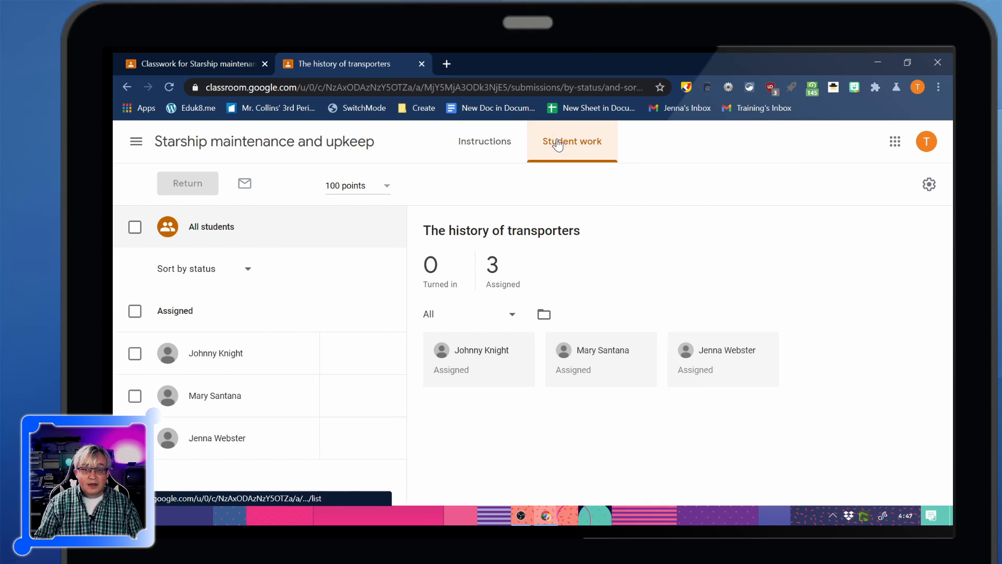
{"action": "left_click", "coordinate": [545, 315]}
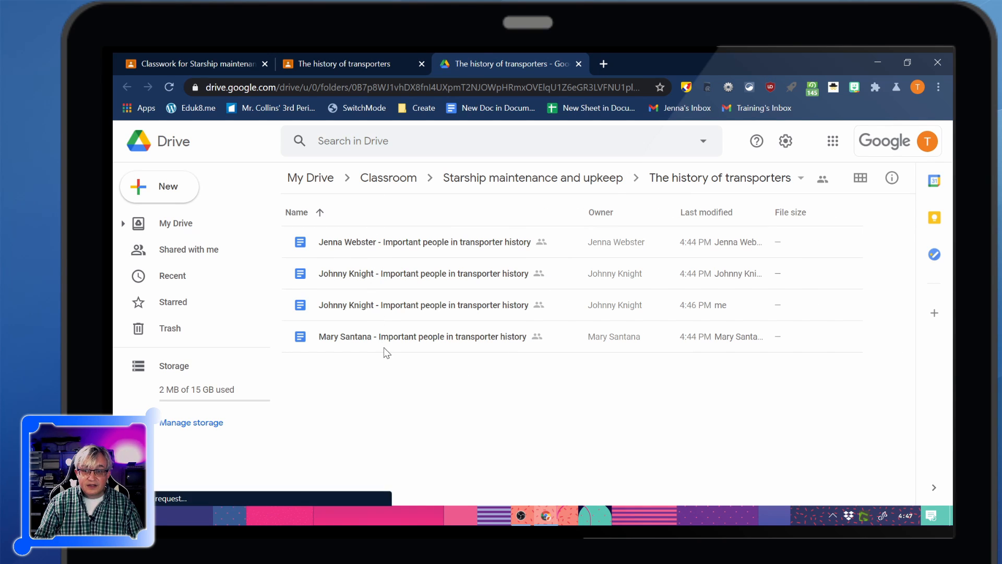
{"action": "double_click", "coordinate": [416, 310]}
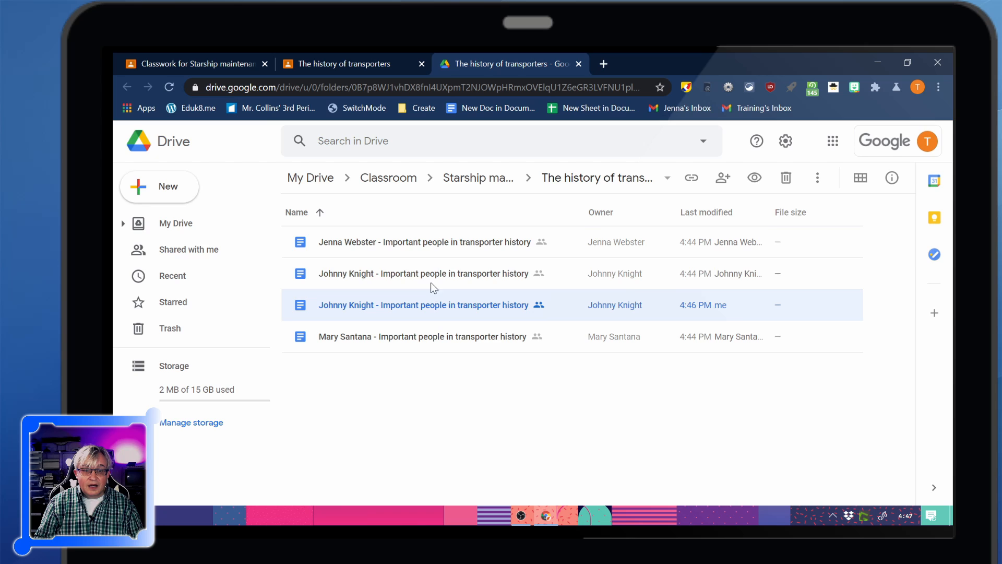
{"action": "double_click", "coordinate": [432, 283]}
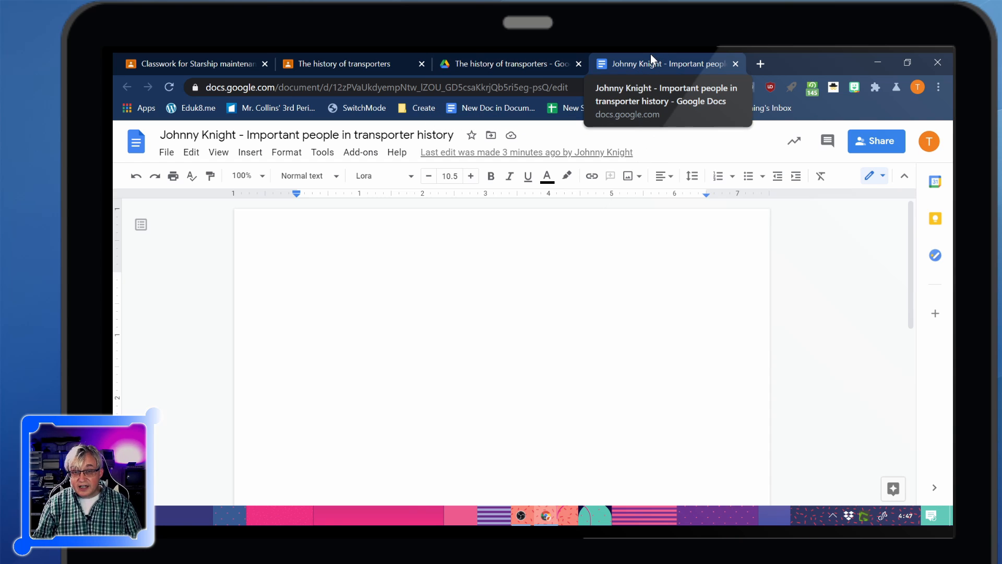
{"action": "left_click", "coordinate": [735, 63]}
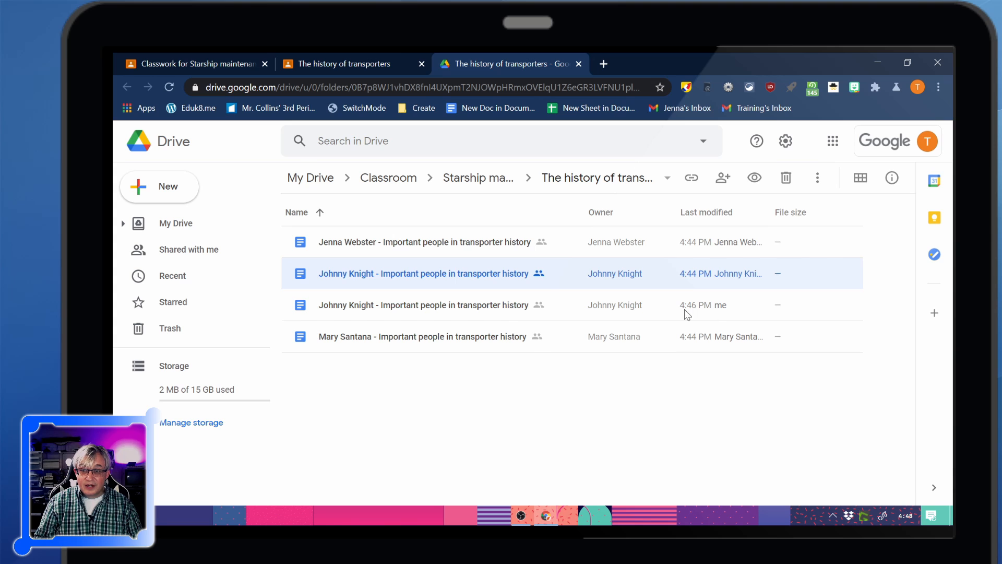
{"action": "left_click", "coordinate": [686, 312]}
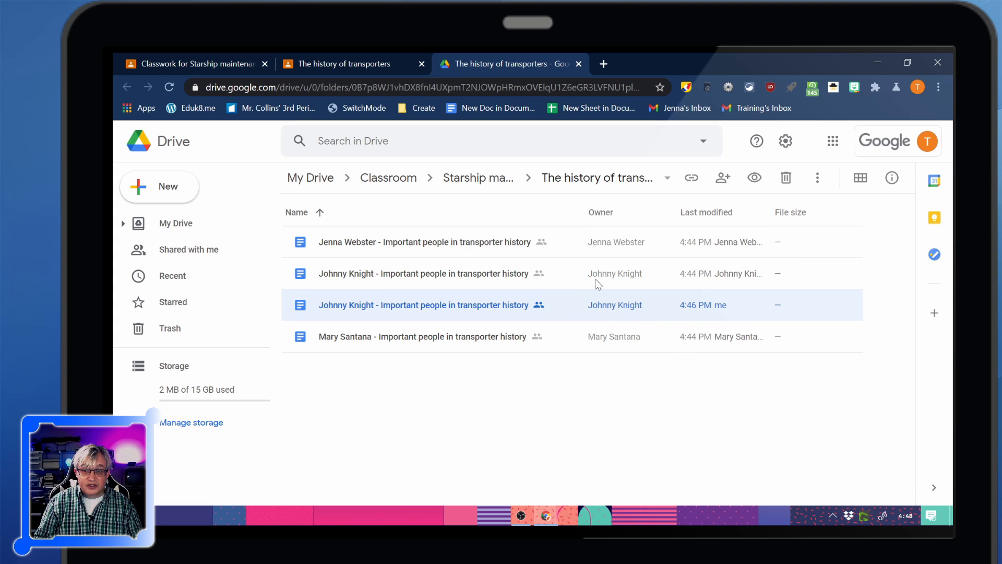
Switch to the student's browser window and check the posted assignment "The history of transporters"
{"action": "left_click", "coordinate": [917, 87]}
{"action": "left_click", "coordinate": [799, 351]}
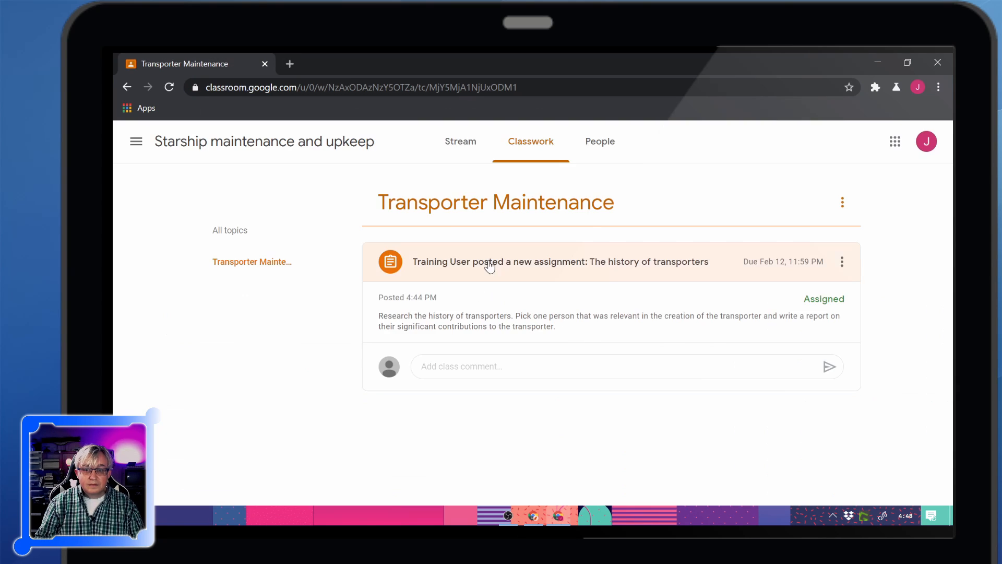
{"action": "left_click", "coordinate": [488, 261]}
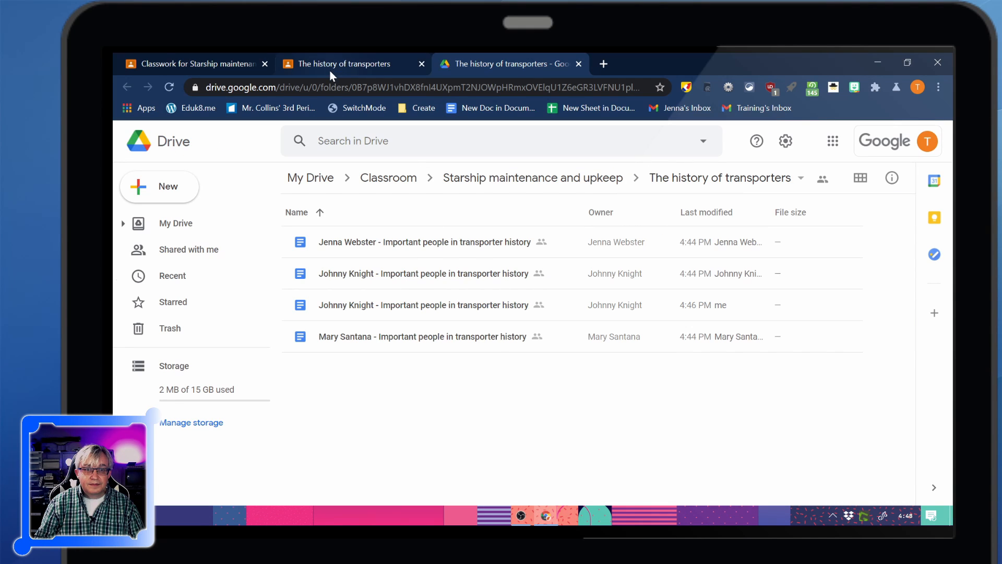
Reopen the assignment's Drive folder from the teacher's student work page and sort its files by last modified, oldest first
{"action": "left_click", "coordinate": [334, 66]}
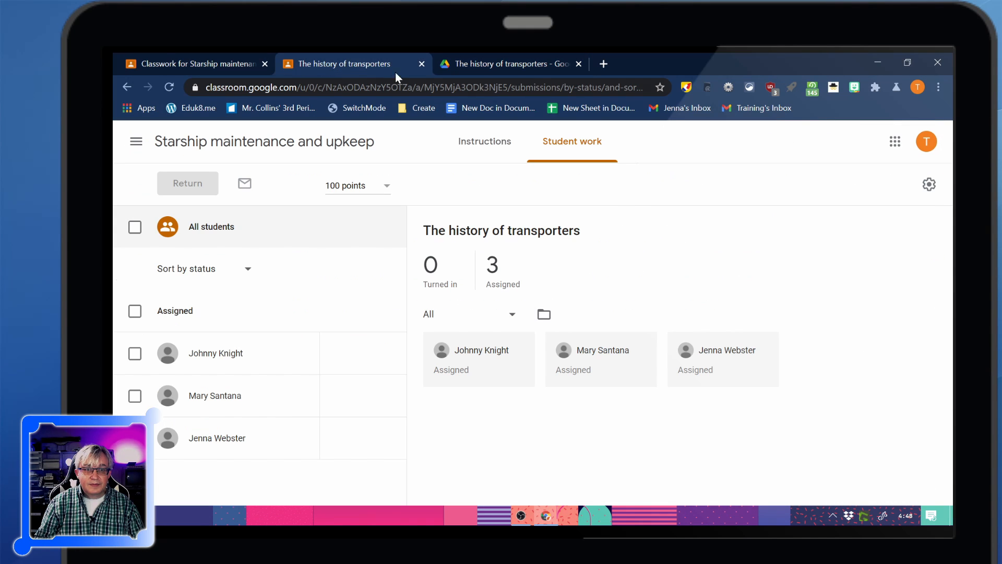
{"action": "left_click", "coordinate": [543, 314]}
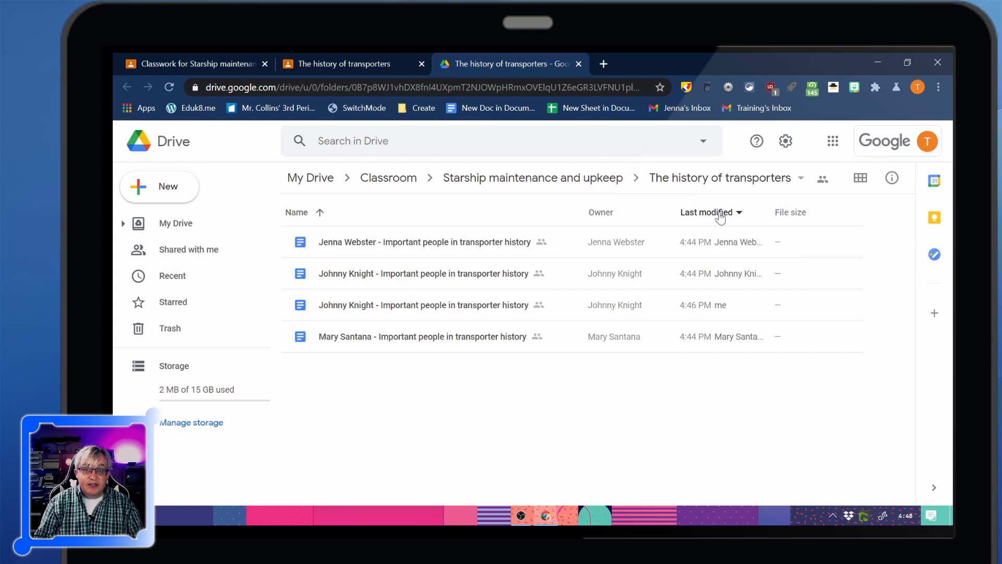
{"action": "left_click", "coordinate": [720, 217]}
{"action": "left_click", "coordinate": [744, 244]}
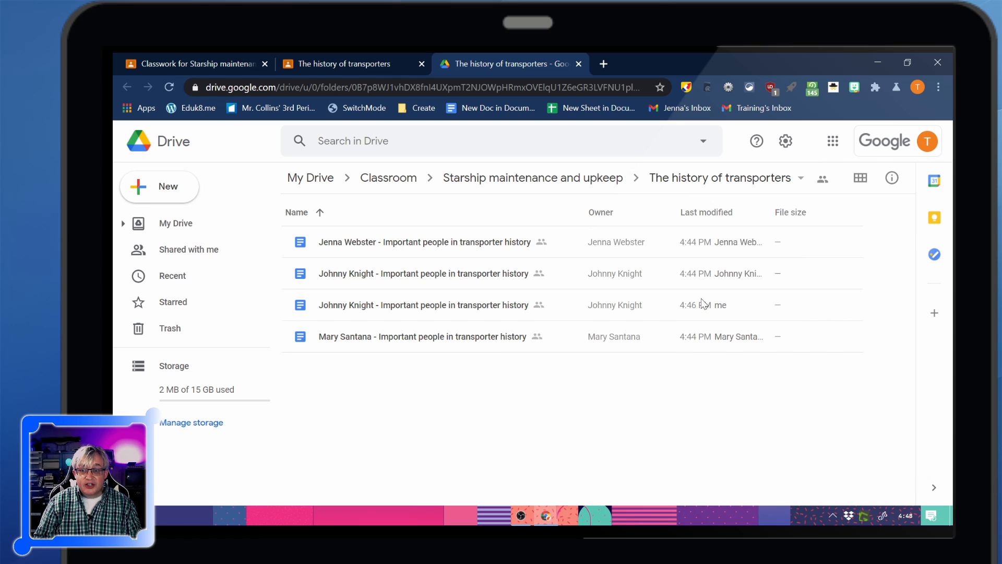
{"action": "left_click", "coordinate": [723, 213]}
{"action": "left_click", "coordinate": [726, 246]}
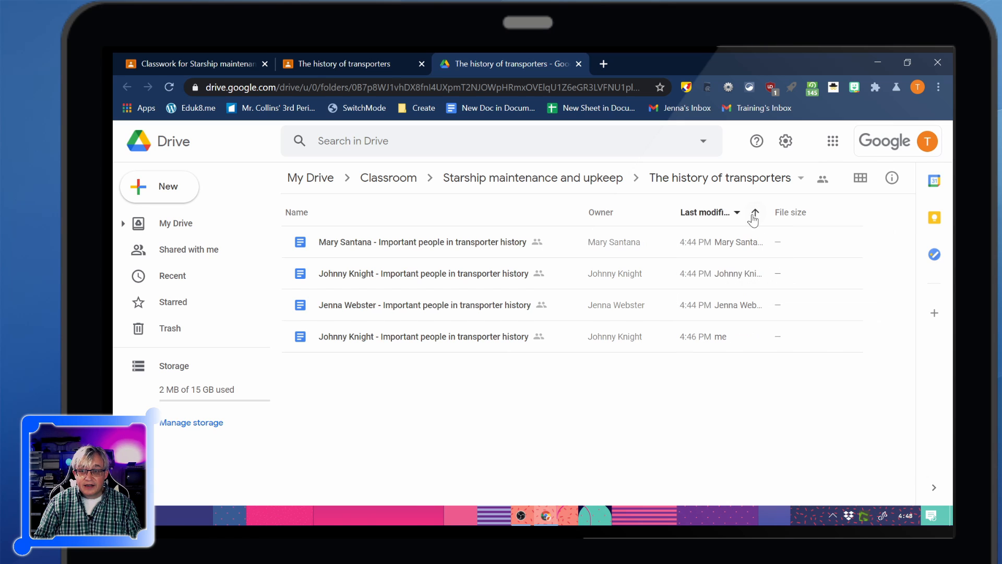
{"action": "left_click", "coordinate": [755, 212]}
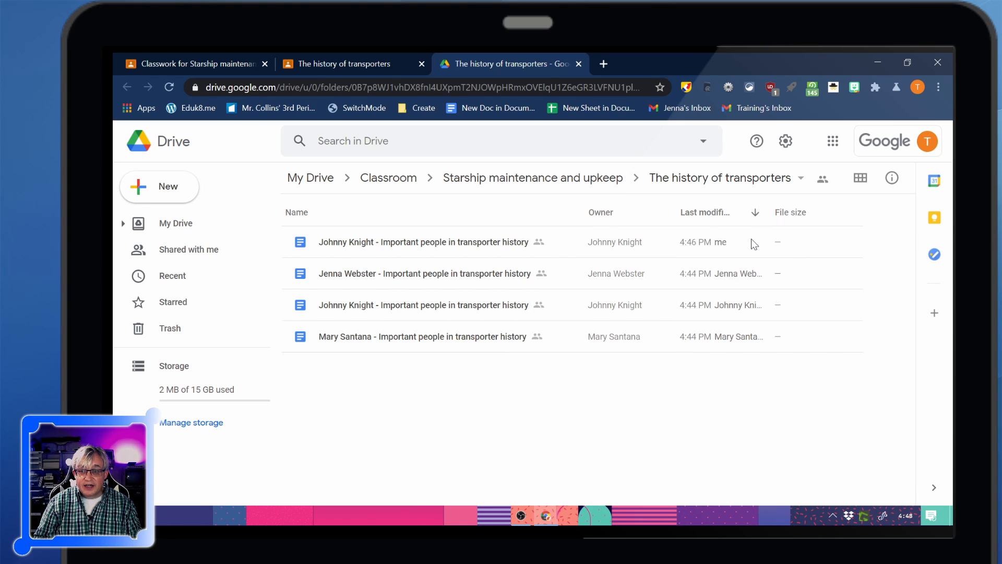
{"action": "left_click", "coordinate": [755, 212]}
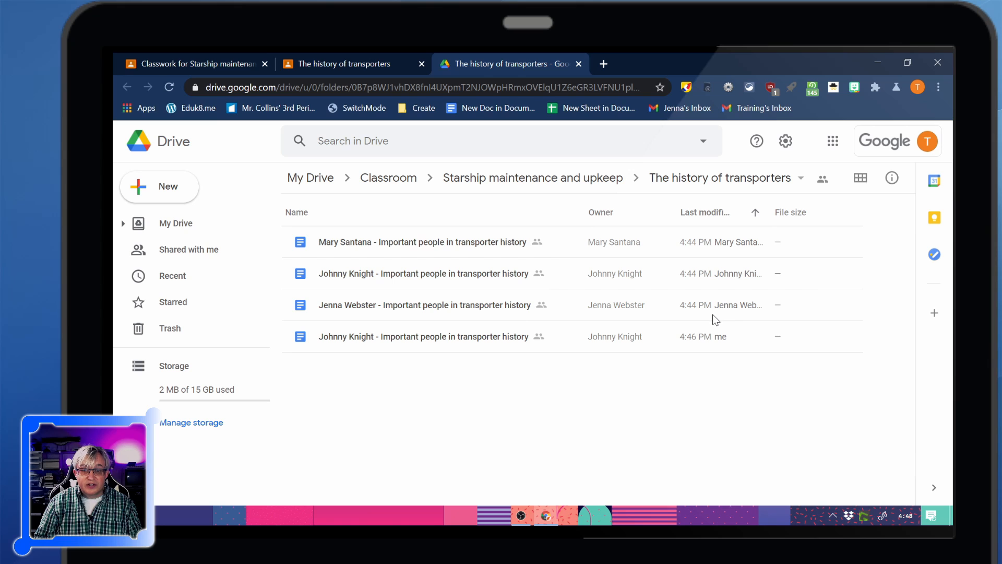
Remove the student's duplicate document last modified at 4:44 PM from the assignment folder and close the folder
{"action": "left_click", "coordinate": [467, 284]}
{"action": "right_click", "coordinate": [466, 284]}
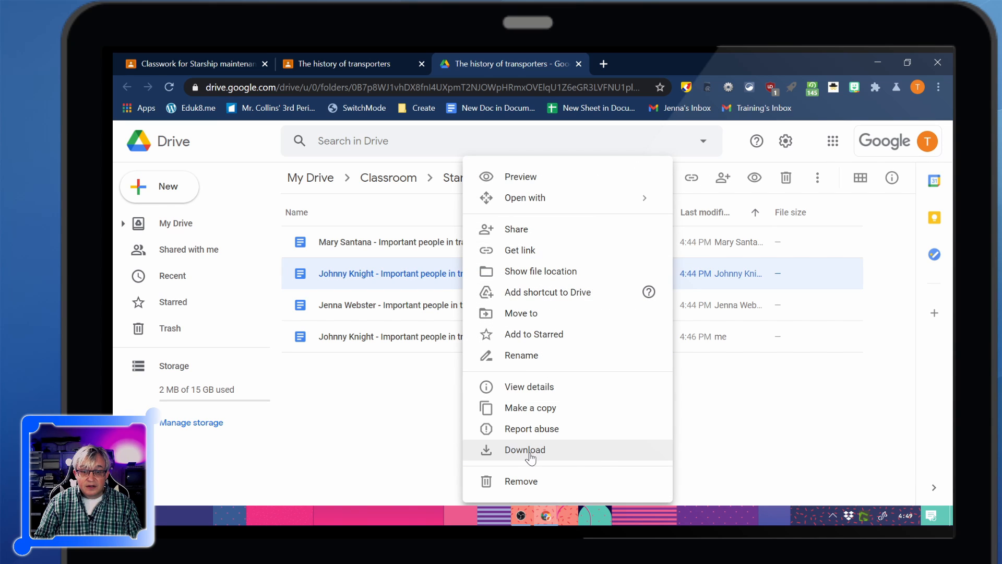
{"action": "left_click", "coordinate": [573, 482]}
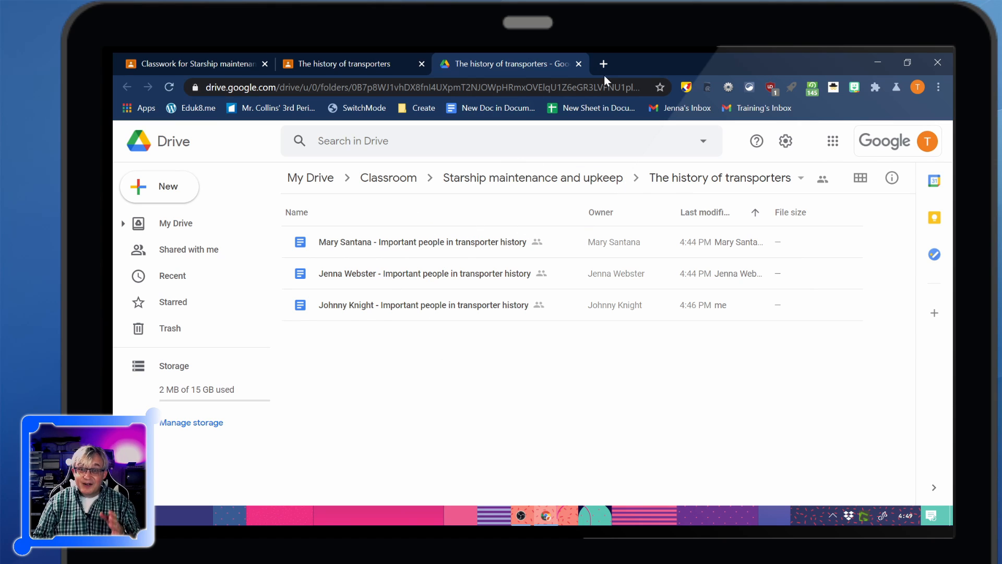
{"action": "left_click", "coordinate": [578, 63]}
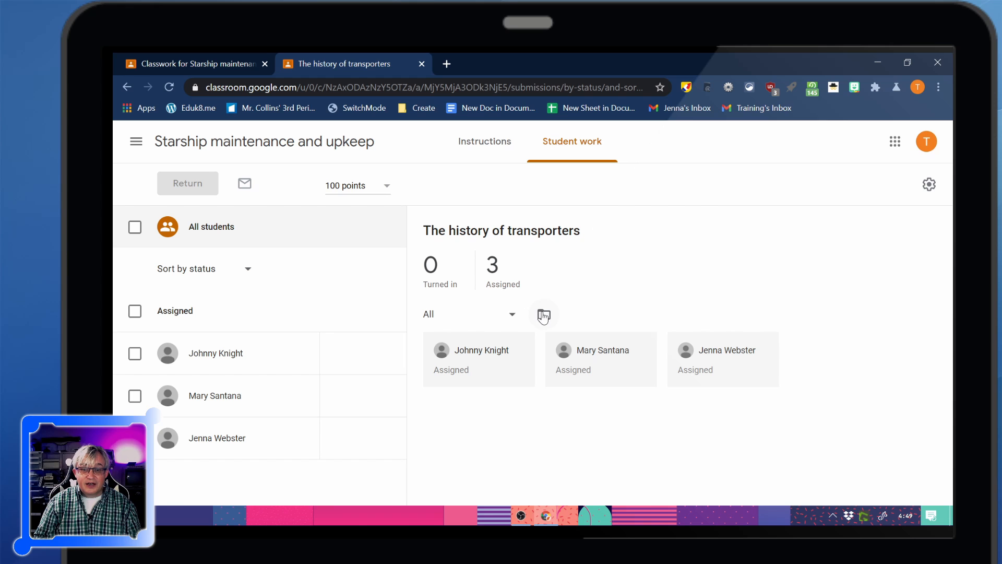
Return to the class's classwork page, then open Google Drive in a new tab and go to the Classroom folder in My Drive
{"action": "left_click", "coordinate": [245, 141]}
{"action": "left_click", "coordinate": [486, 149]}
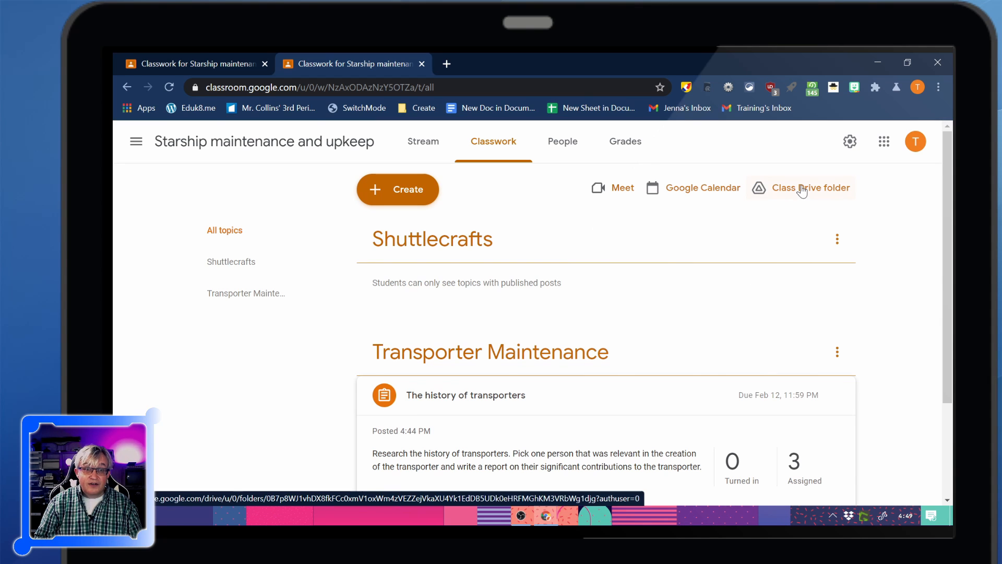
{"action": "left_click", "coordinate": [450, 65]}
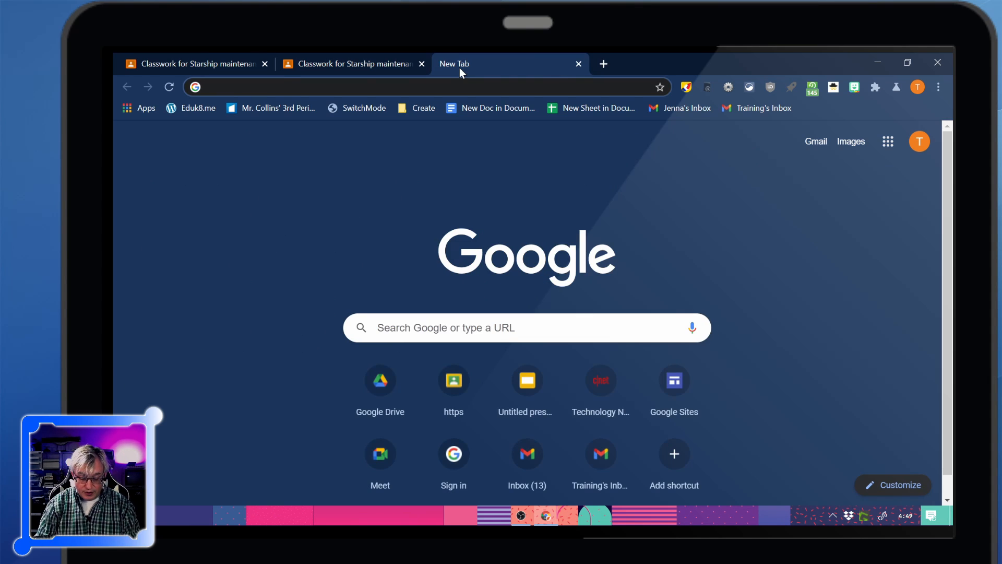
{"action": "type", "text": "drive"}
{"action": "key", "text": "Return"}
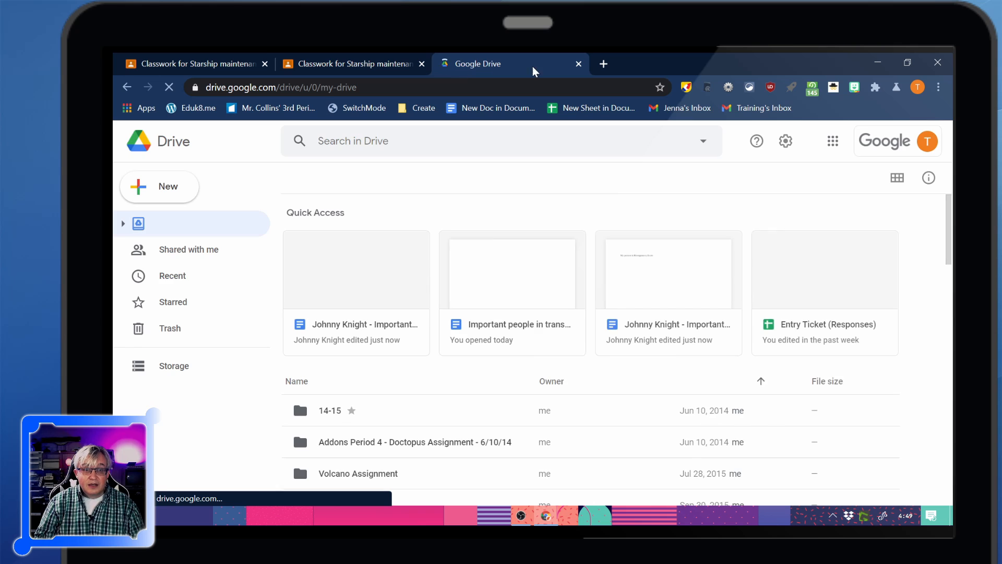
{"action": "left_click", "coordinate": [122, 224]}
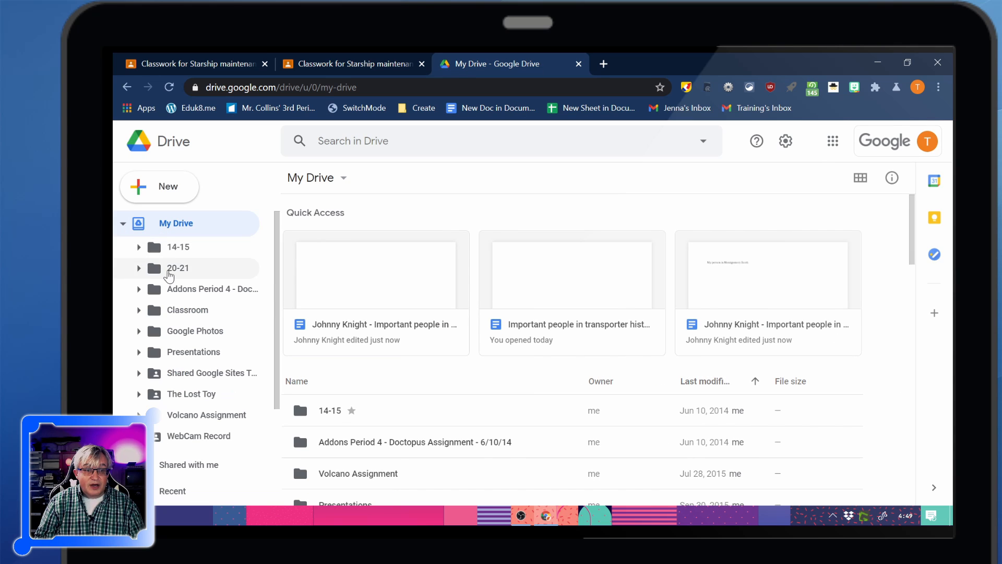
{"action": "left_click", "coordinate": [185, 311]}
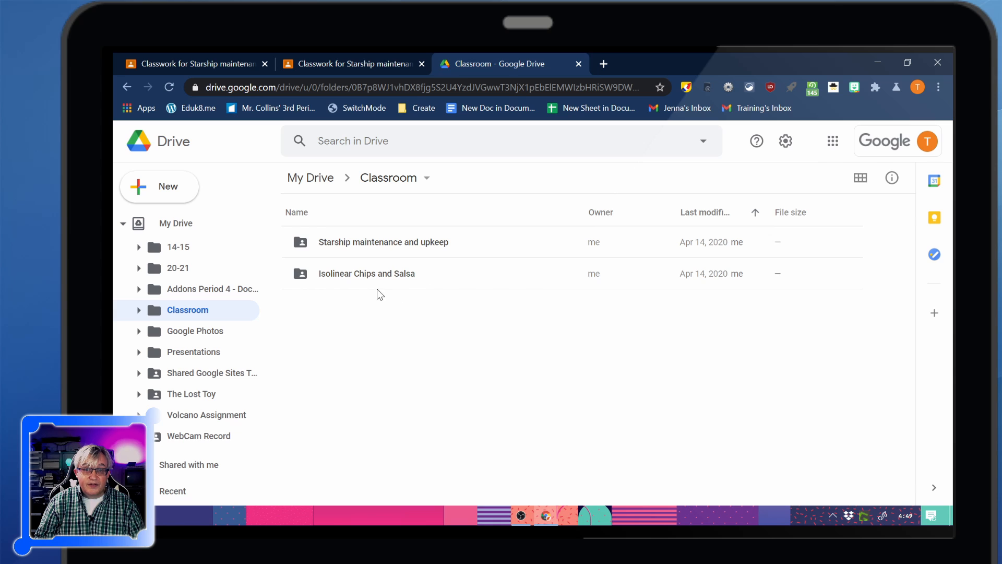
Check who the "Starship maintenance and upkeep" class folder is shared with, leaving its sharing settings as they are
{"action": "left_click", "coordinate": [309, 248]}
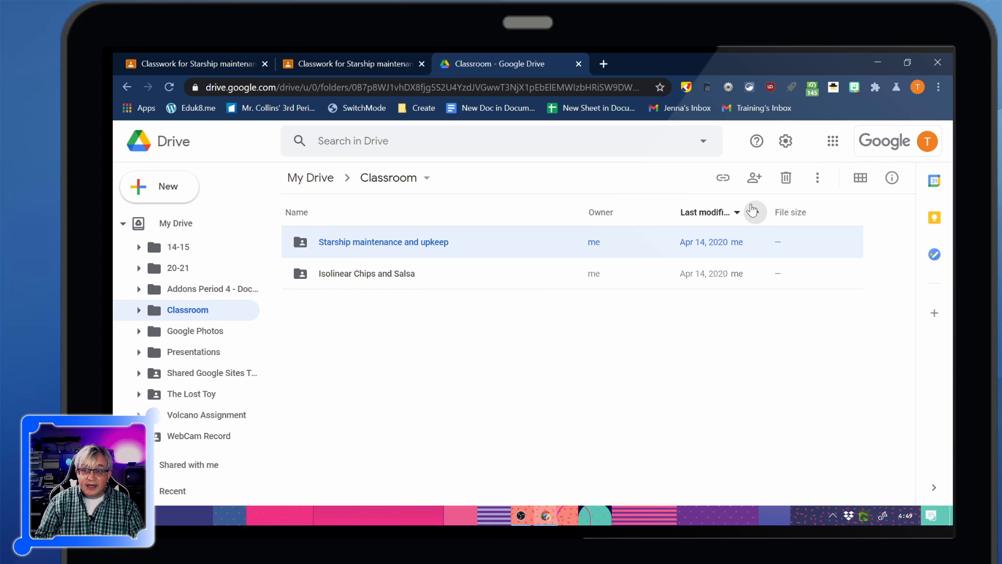
{"action": "left_click", "coordinate": [755, 178]}
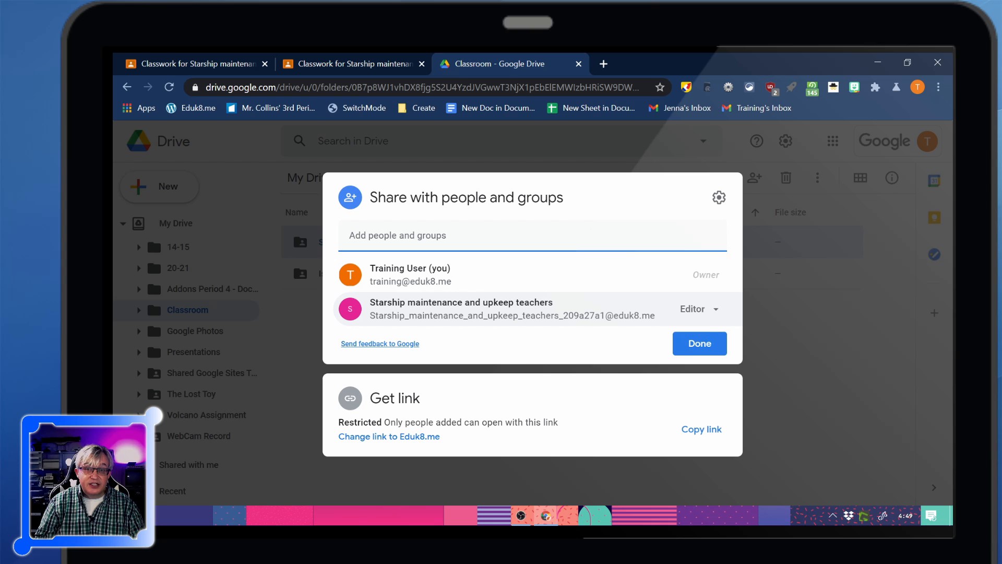
{"action": "mouse_move", "coordinate": [497, 315]}
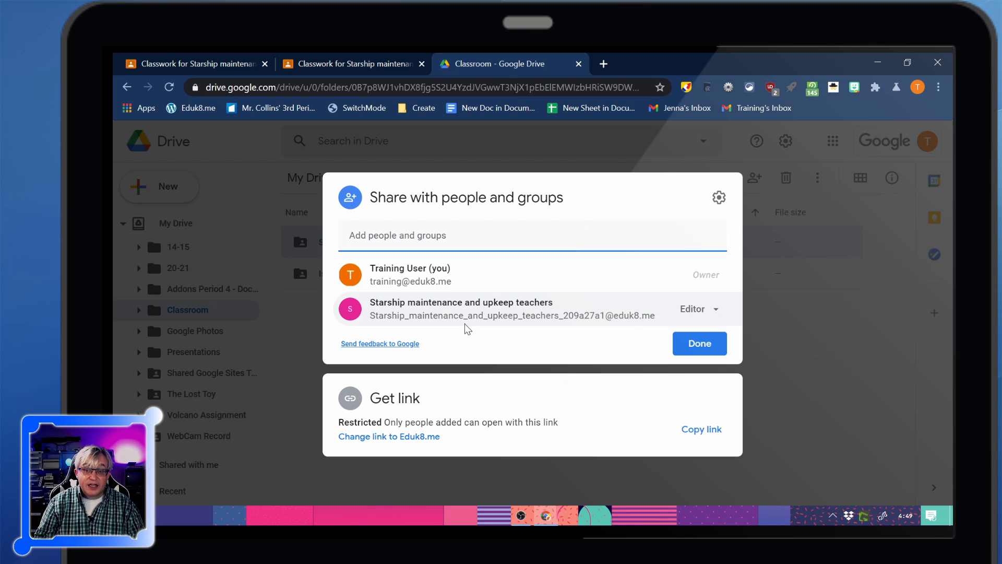
{"action": "key", "text": "Escape"}
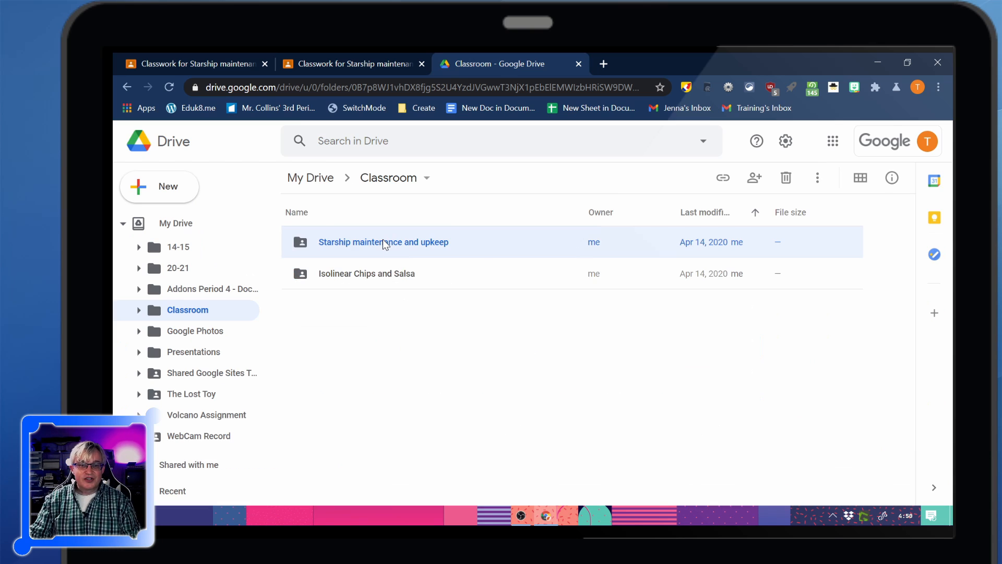
Open the "Starship maintenance and upkeep" folder, inspect the files in "The history of transporters" and return to the class folder
{"action": "double_click", "coordinate": [383, 240]}
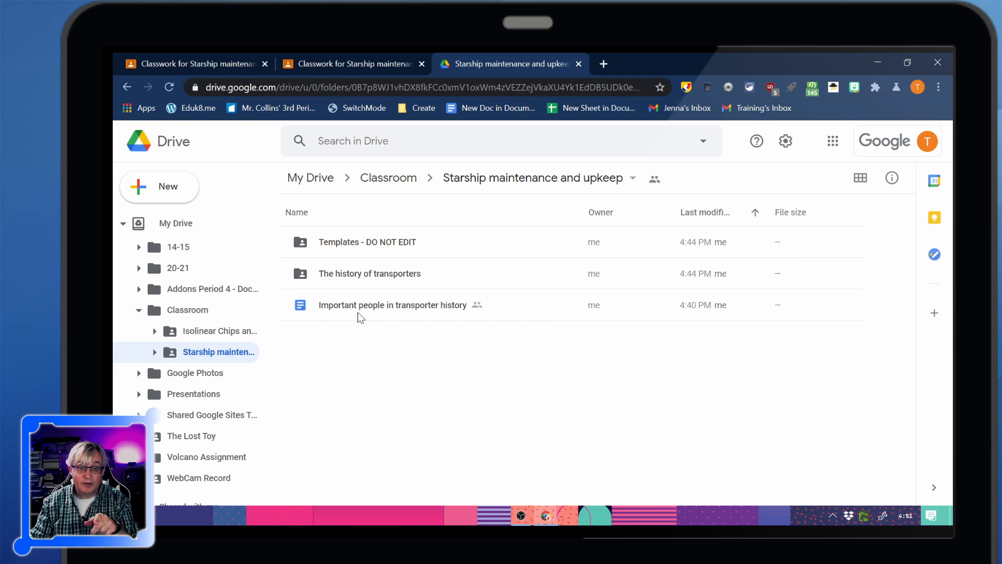
{"action": "double_click", "coordinate": [346, 274]}
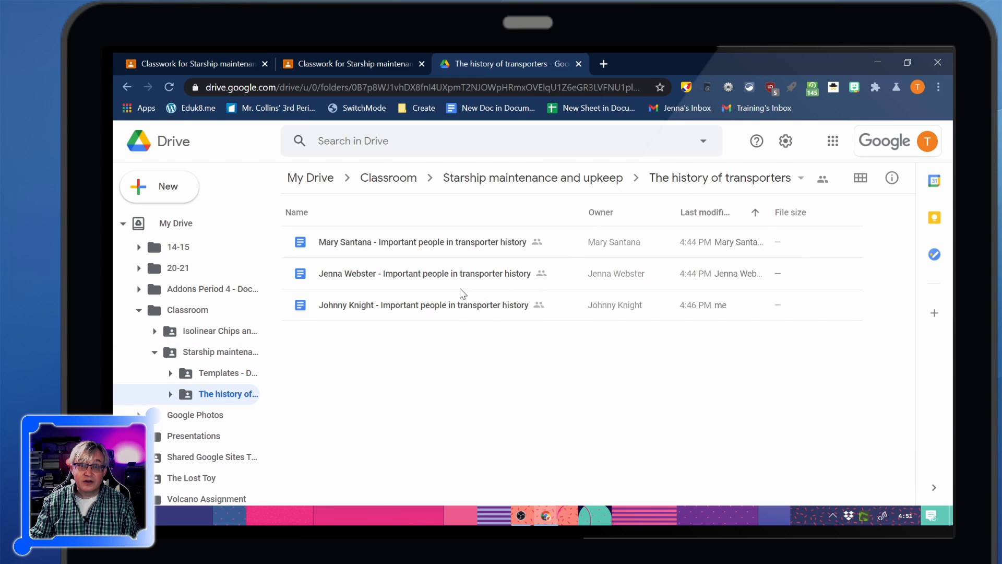
{"action": "left_click", "coordinate": [579, 180]}
Check who "The history of transporters" folder is shared with and close its sharing settings
{"action": "left_click", "coordinate": [360, 277]}
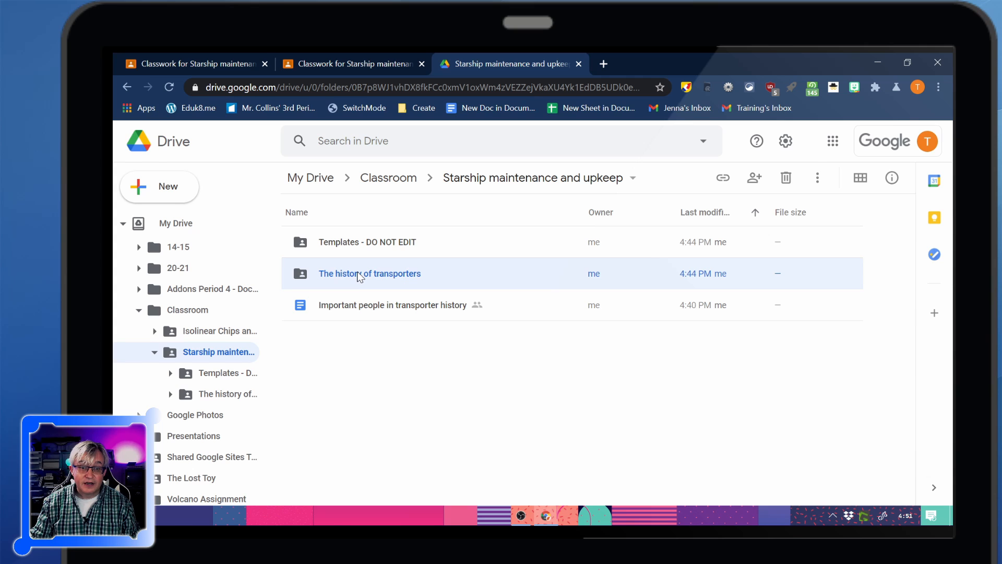
{"action": "right_click", "coordinate": [361, 276]}
{"action": "left_click", "coordinate": [441, 228]}
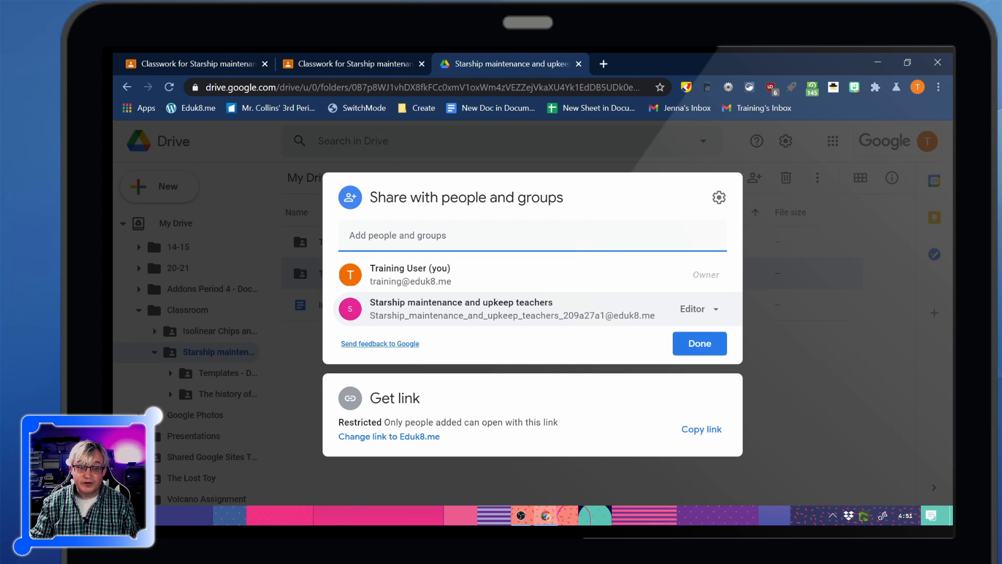
{"action": "left_click", "coordinate": [700, 343]}
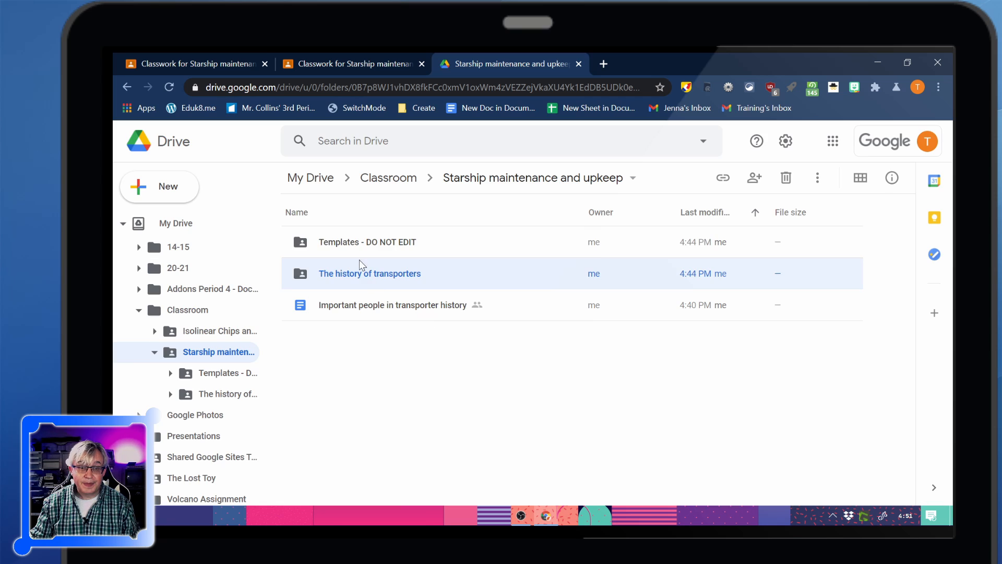
Check who the "Templates - DO NOT EDIT" folder is shared with, then close Drive to return to the classwork page
{"action": "left_click", "coordinate": [343, 240]}
{"action": "right_click", "coordinate": [351, 243]}
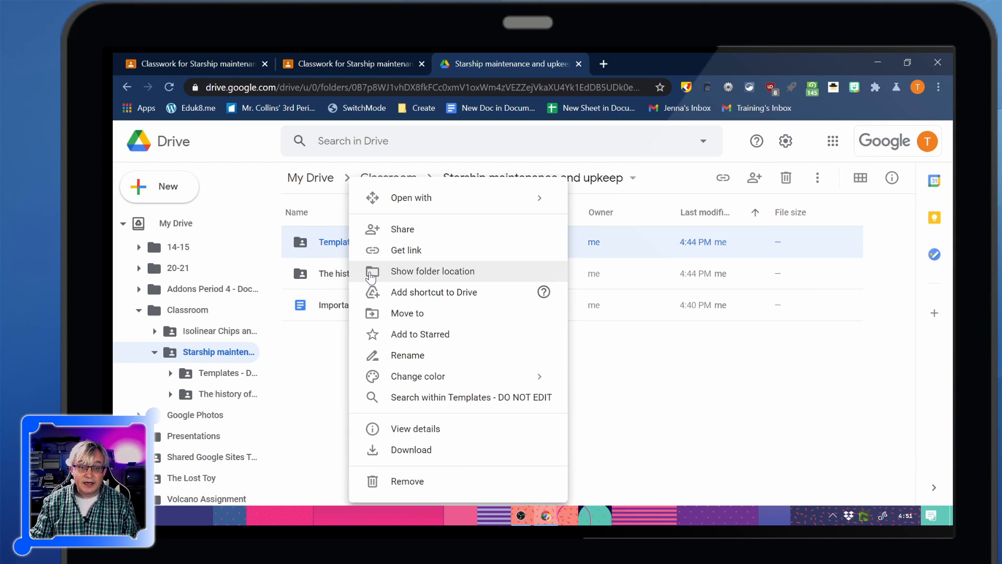
{"action": "left_click", "coordinate": [408, 233]}
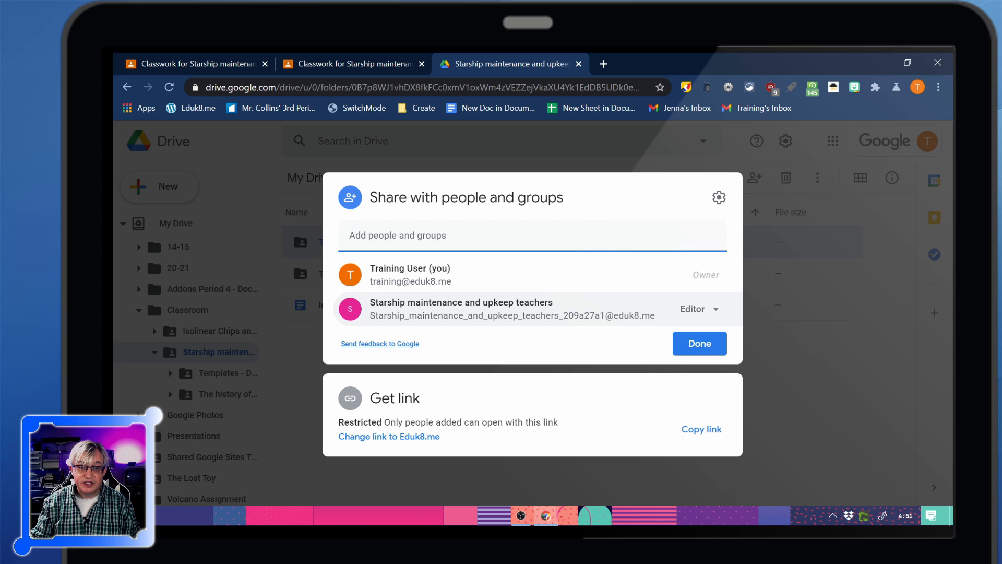
{"action": "left_click", "coordinate": [719, 350]}
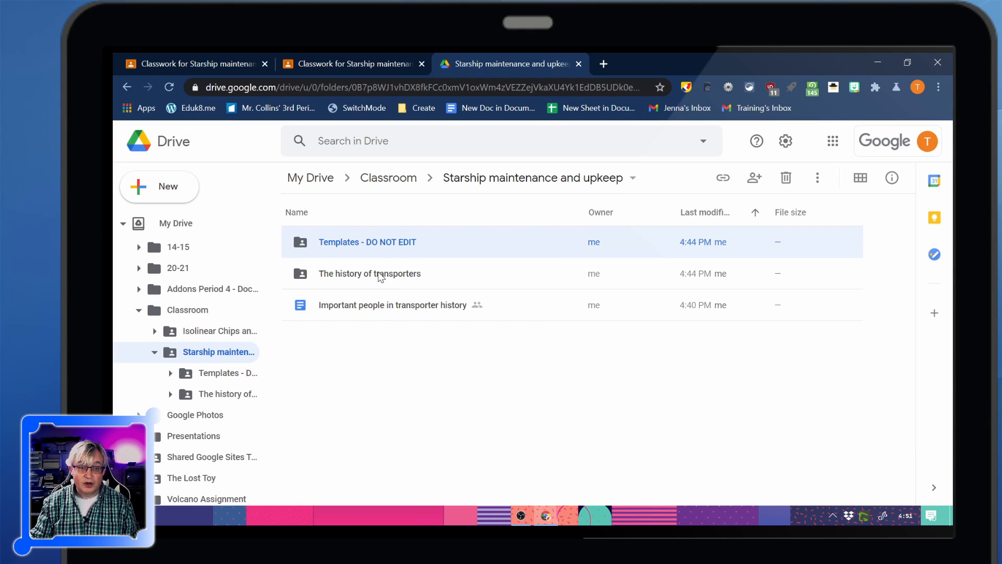
{"action": "key", "text": "ctrl+w"}
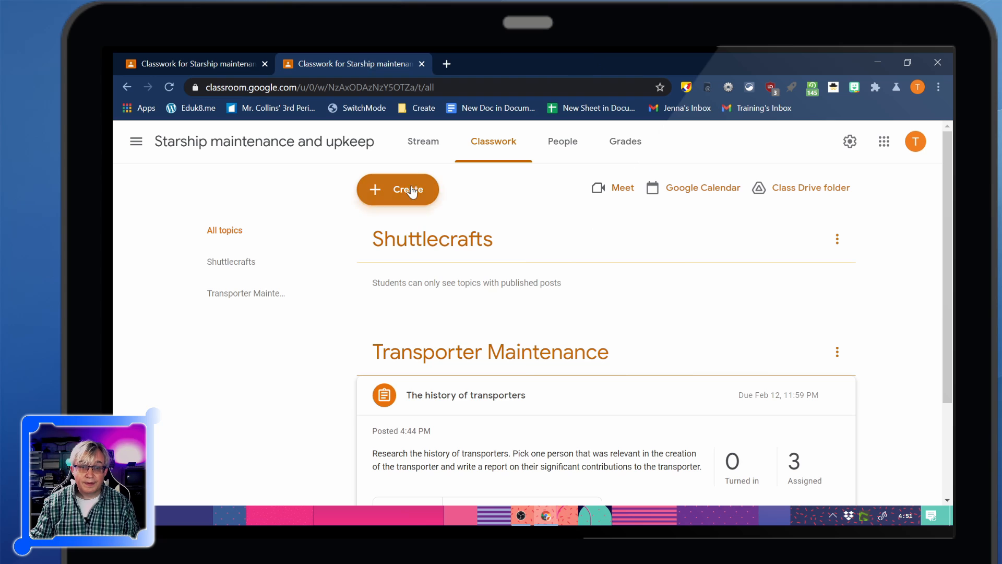
Create a new classwork question reading "Why are transporters important?"
{"action": "left_click", "coordinate": [412, 192]}
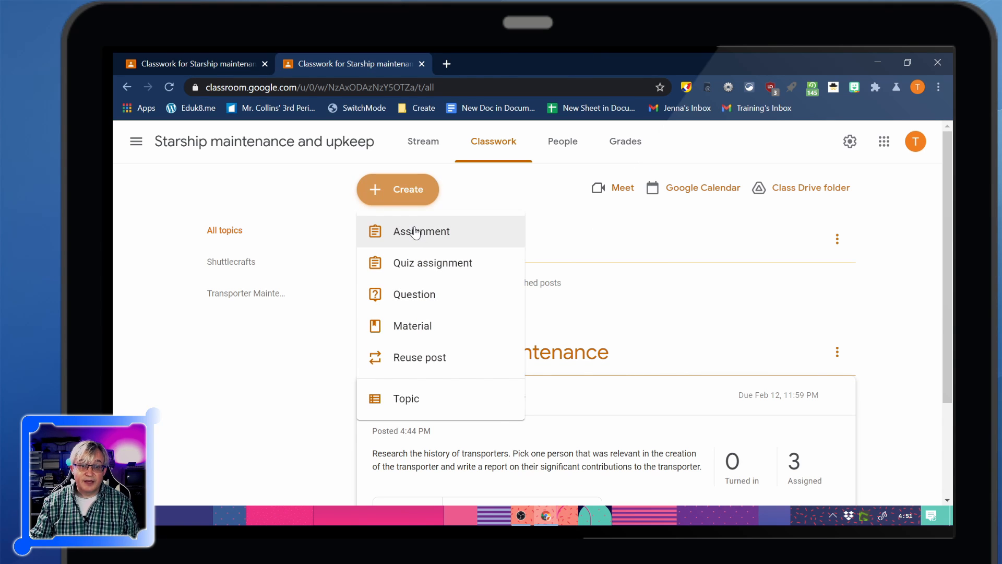
{"action": "left_click", "coordinate": [406, 306]}
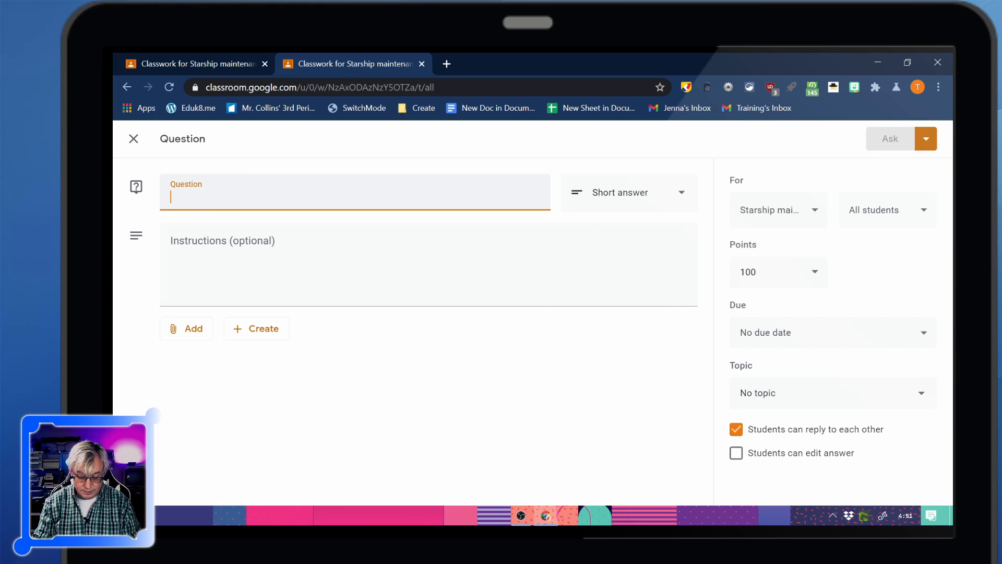
{"action": "type", "text": "Why are transporters important?"}
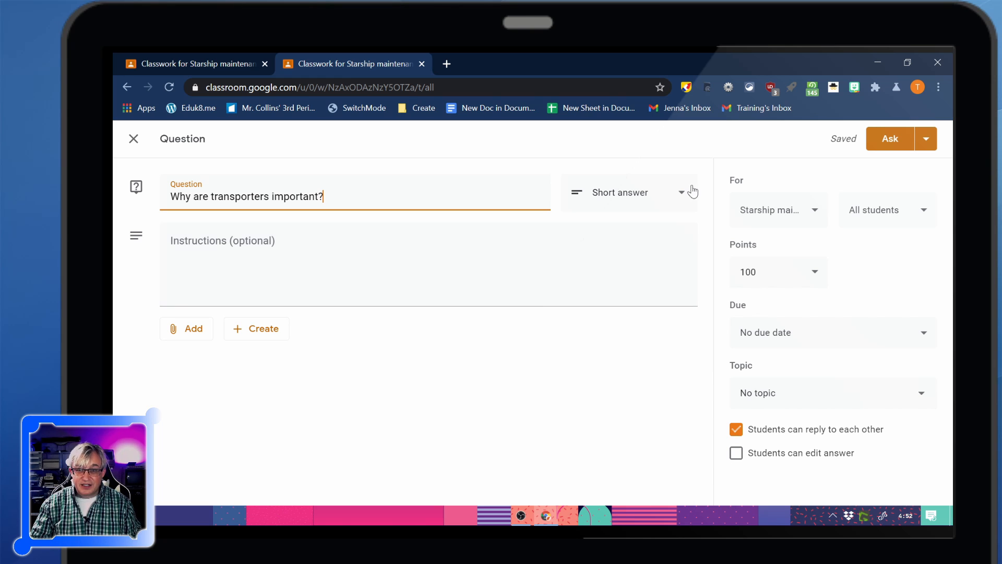
Try the Multiple choice type for the question and return it to Short answer
{"action": "left_click", "coordinate": [657, 199]}
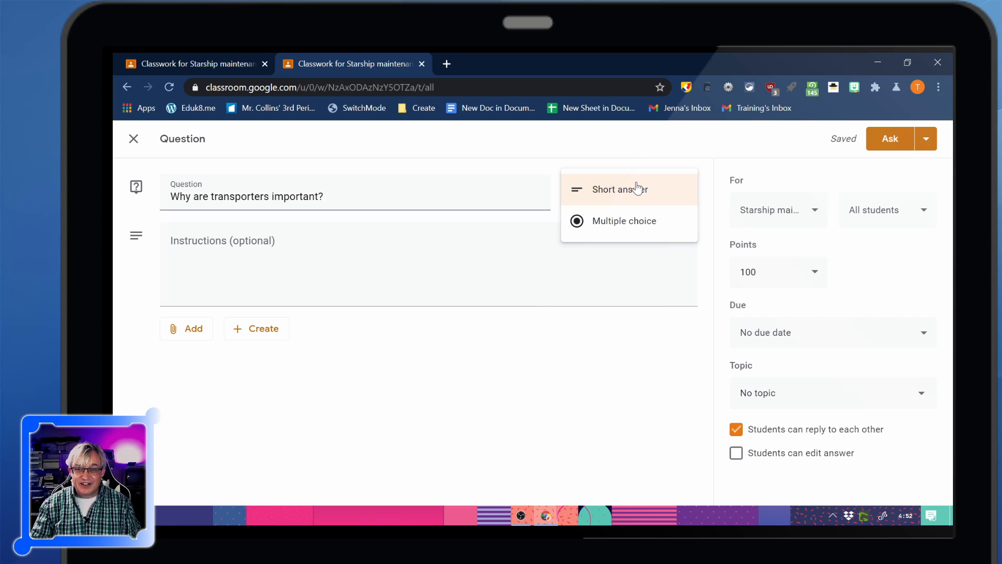
{"action": "left_click", "coordinate": [627, 222]}
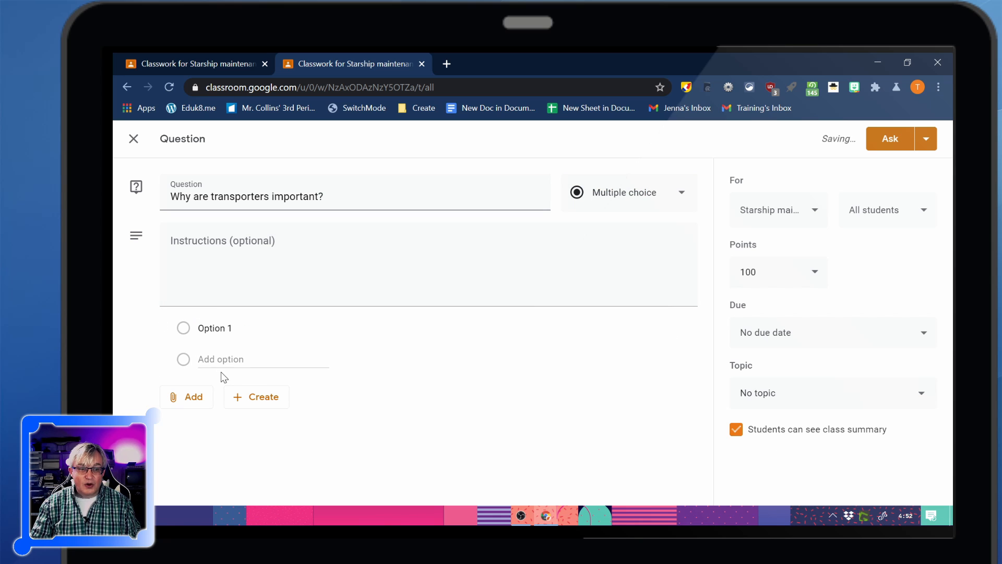
{"action": "left_click", "coordinate": [619, 194]}
{"action": "left_click", "coordinate": [619, 160]}
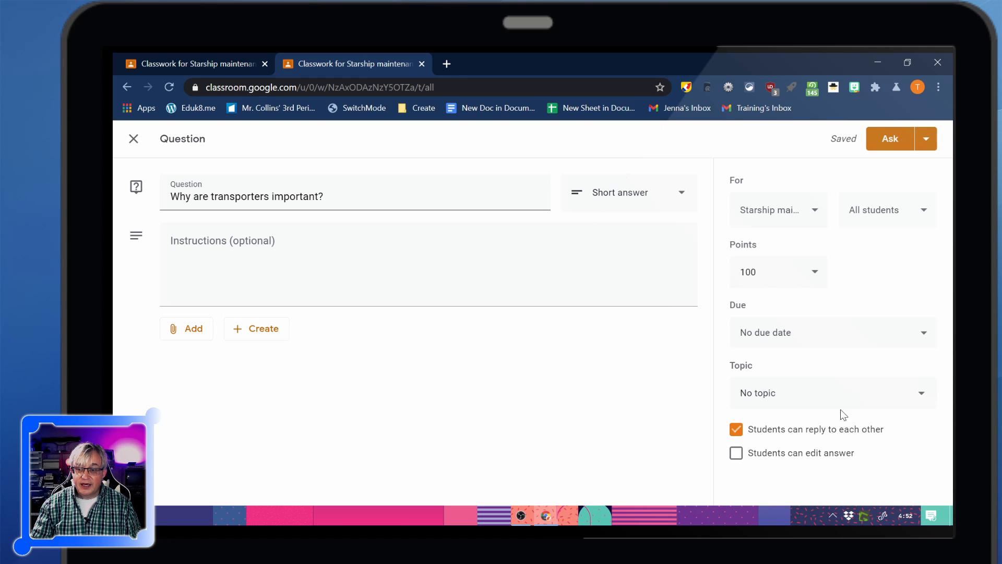
Post the short-answer question to all students, with students allowed to reply to each other
{"action": "left_click", "coordinate": [735, 439]}
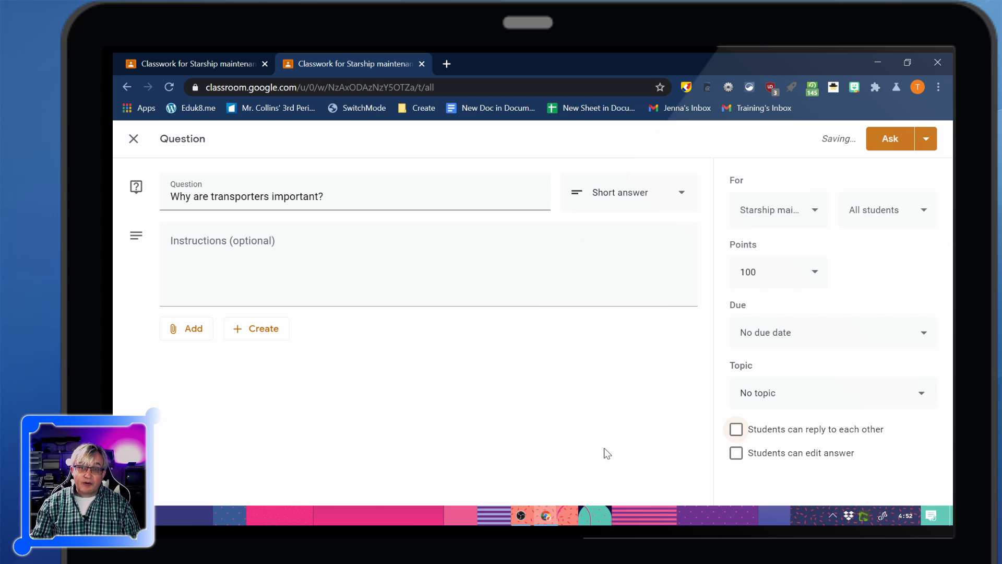
{"action": "left_click", "coordinate": [735, 429]}
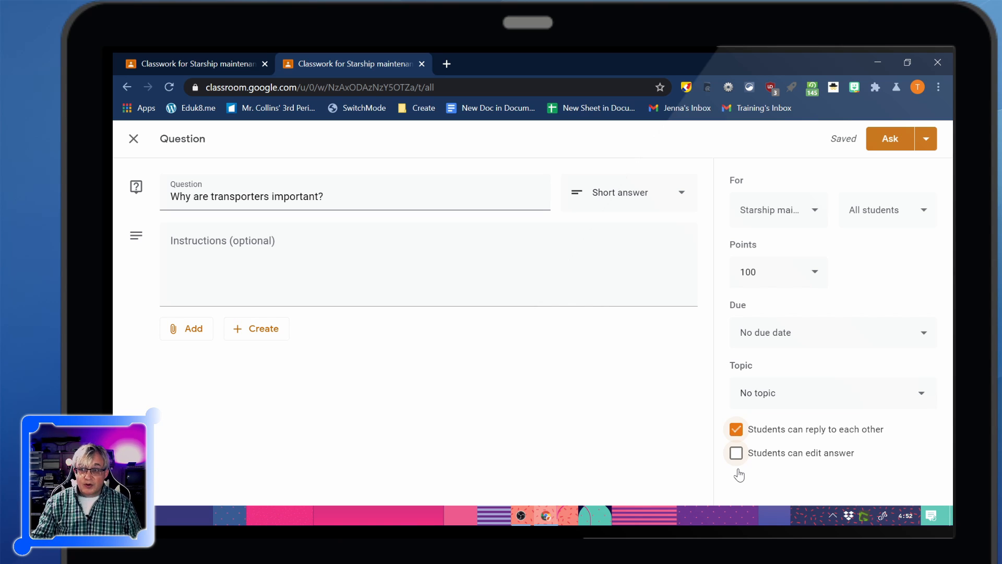
{"action": "left_click", "coordinate": [893, 149]}
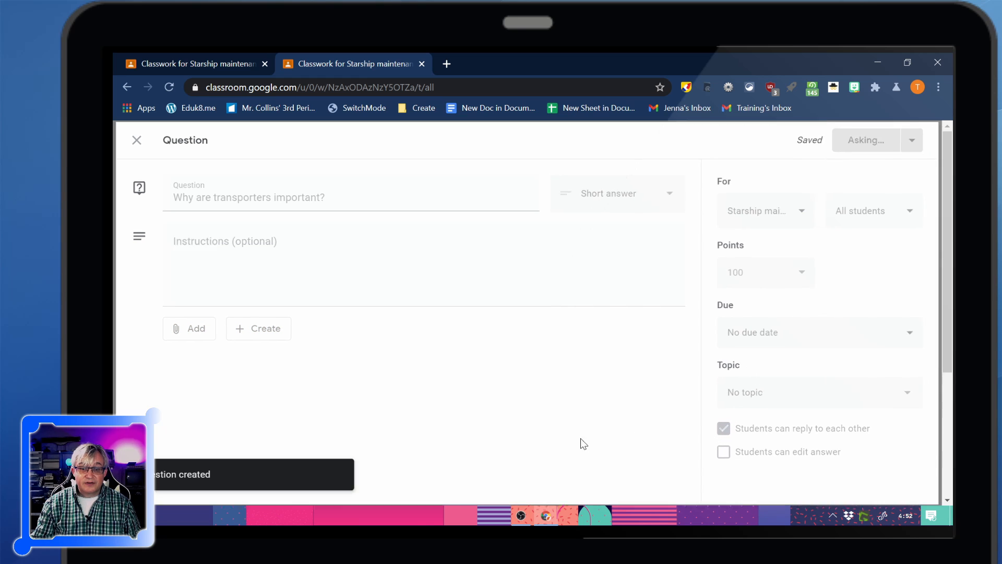
Switch to the student's browser profile, open the question "Why are transporters important?" and draft the class comment "Because I hate to walk."
{"action": "left_click", "coordinate": [921, 86]}
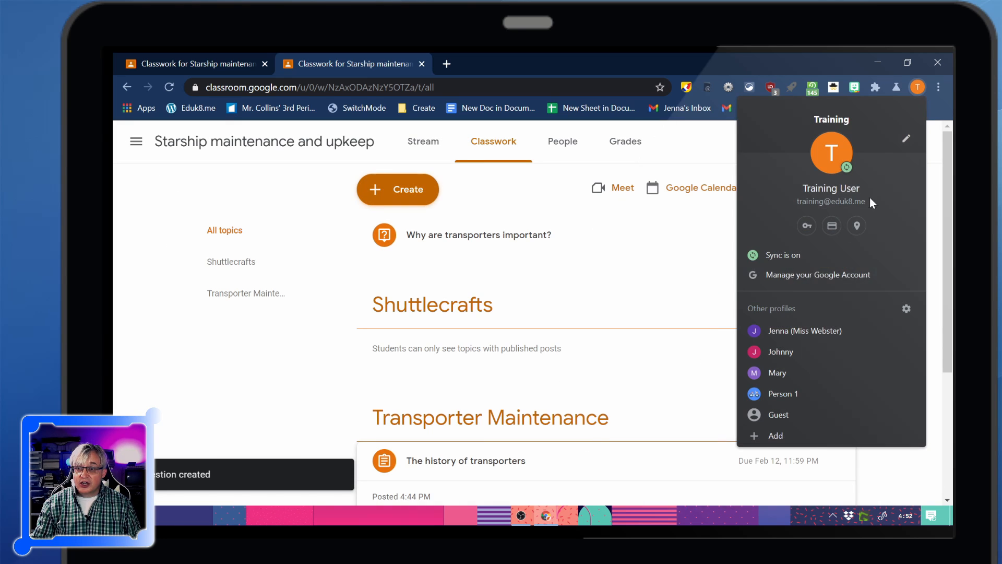
{"action": "left_click", "coordinate": [795, 346]}
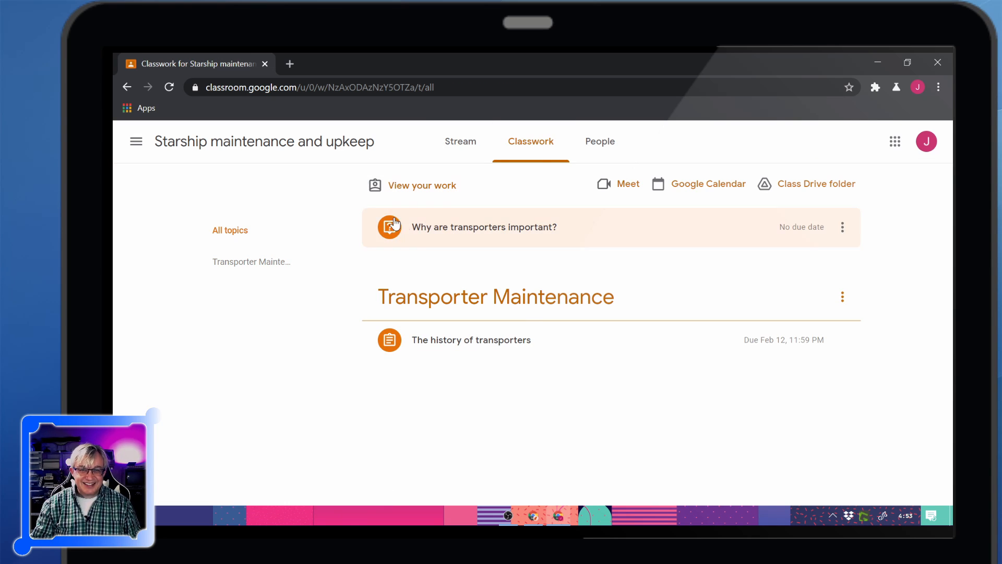
{"action": "left_click", "coordinate": [429, 228]}
{"action": "left_click", "coordinate": [423, 314]}
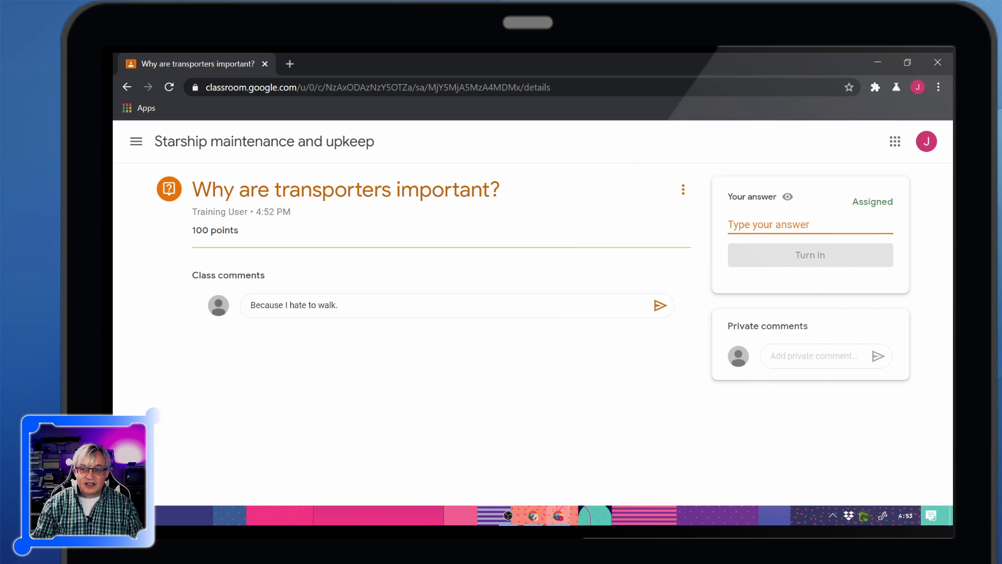
Copy the drafted comment "Because I hate to walk." into the student's answer and turn it in
{"action": "left_click_drag", "start_coordinate": [343, 306], "coordinate": [204, 309]}
{"action": "key", "text": "ctrl+c"}
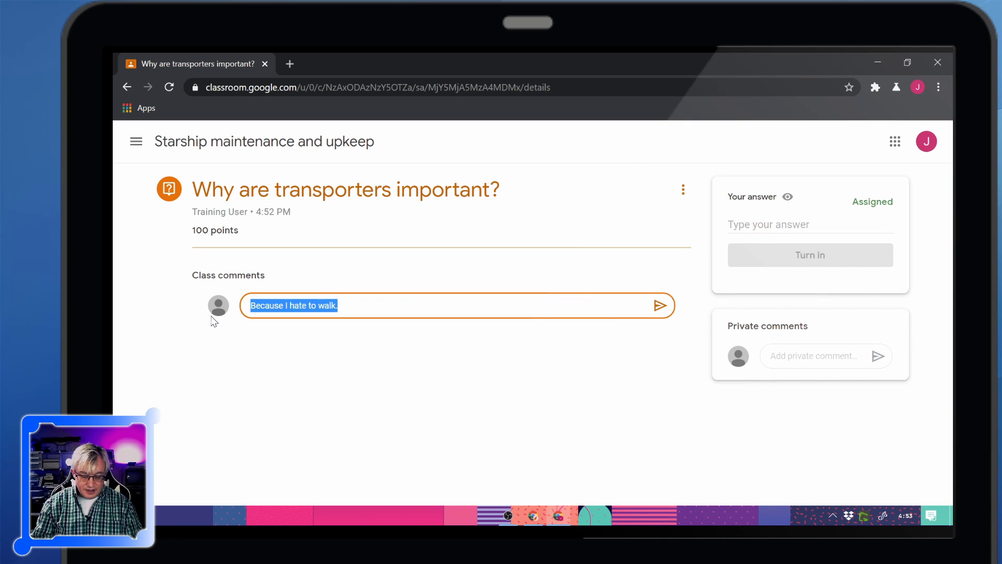
{"action": "left_click", "coordinate": [767, 225]}
{"action": "key", "text": "ctrl+v"}
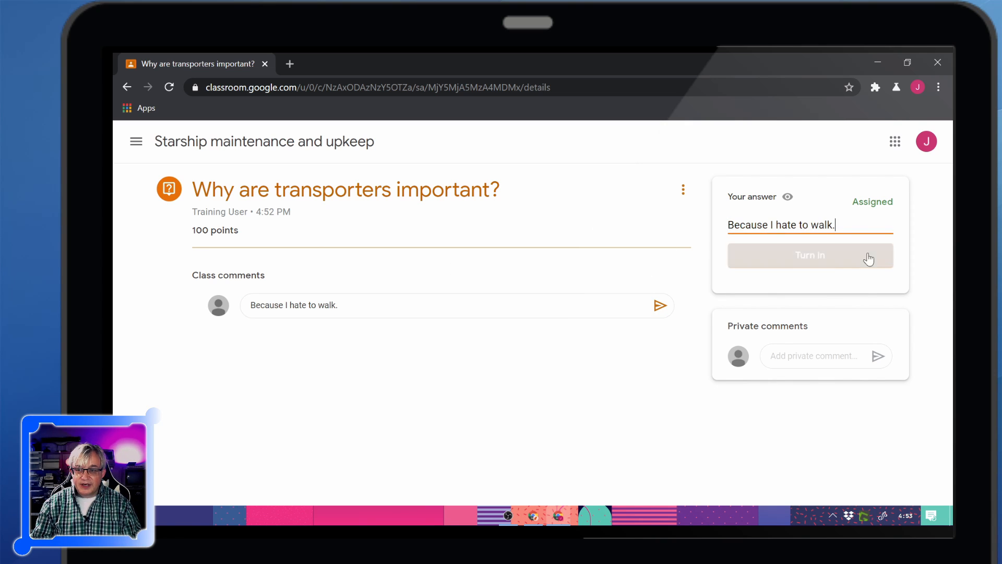
{"action": "left_click", "coordinate": [826, 265]}
{"action": "key", "text": "Return"}
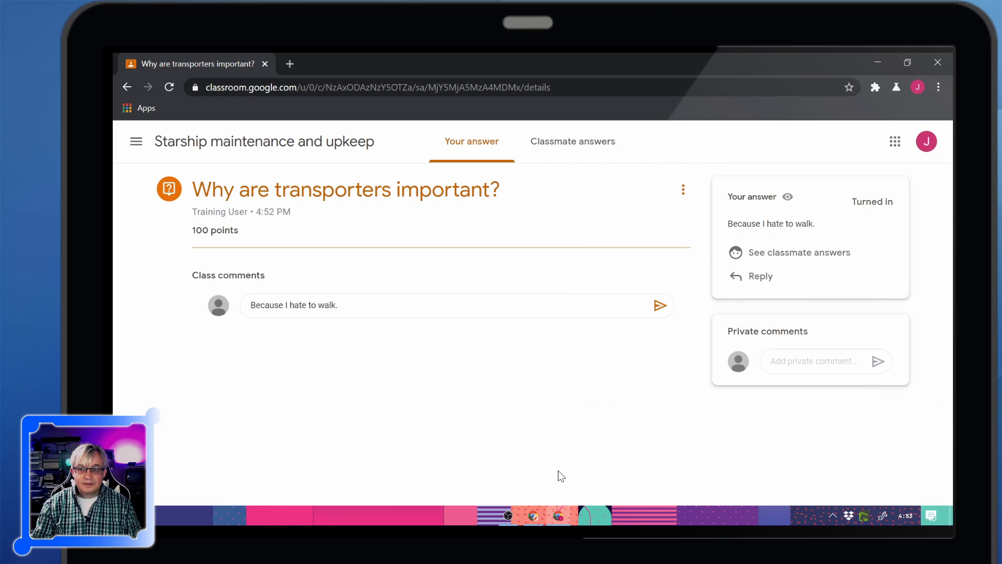
Open the classmate answers for the question, discarding the unsent class comment
{"action": "left_click", "coordinate": [772, 257]}
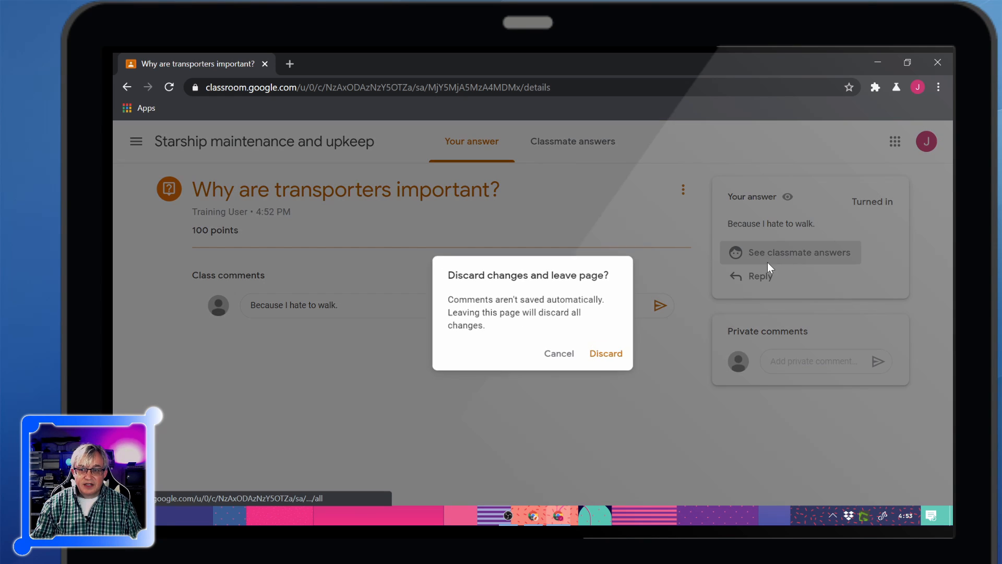
{"action": "left_click", "coordinate": [610, 356]}
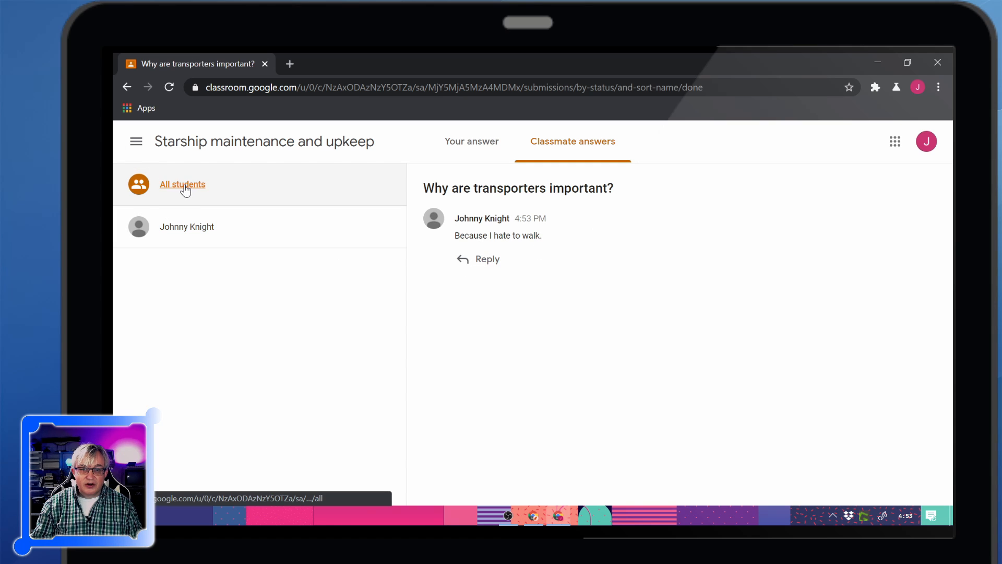
View the classmate's individual answer to the transporter question and return to the student's own answer
{"action": "left_click", "coordinate": [195, 227]}
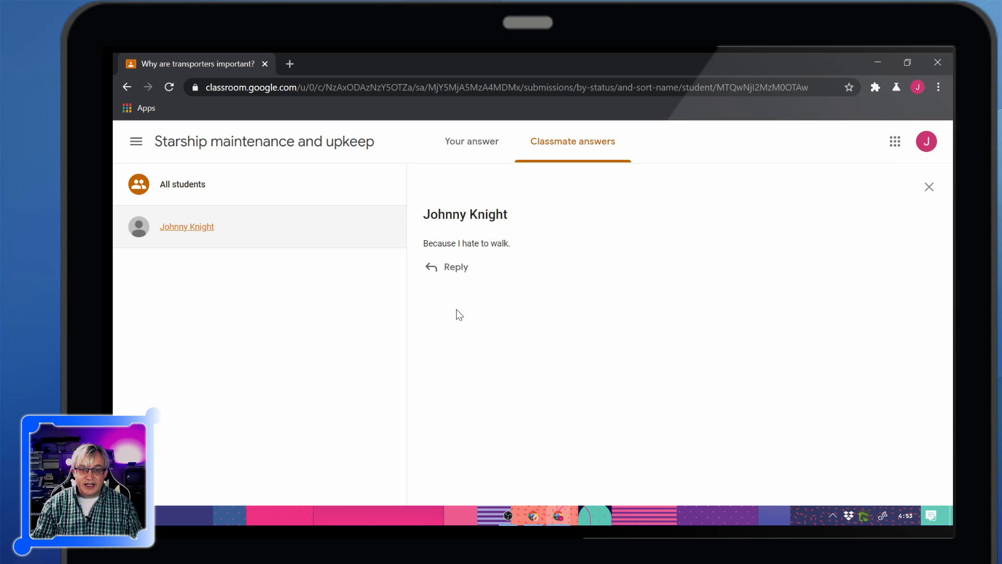
{"action": "left_click", "coordinate": [466, 144]}
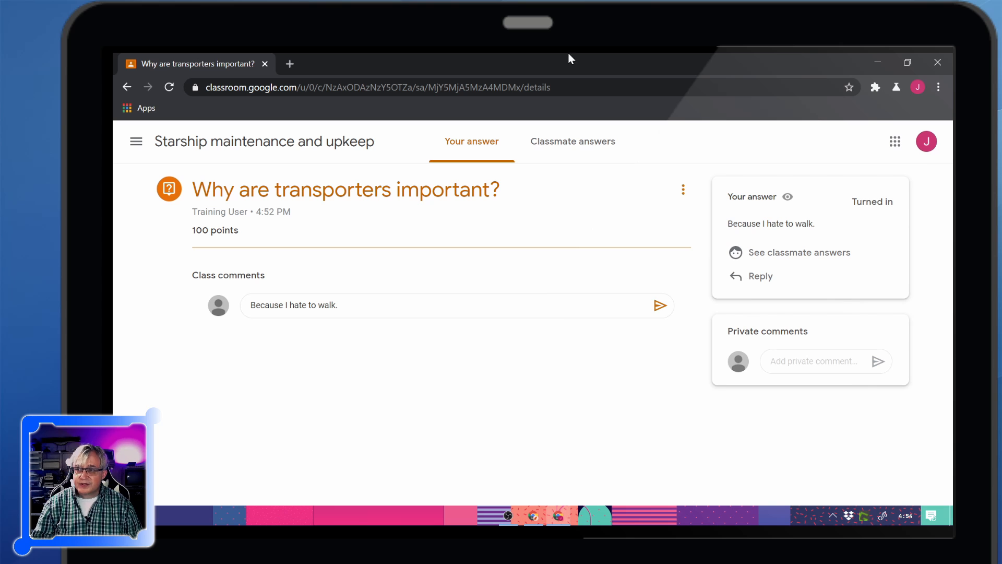
Switch to the second student's browser profile and load classroom.google.com
{"action": "left_click", "coordinate": [918, 87]}
{"action": "left_click", "coordinate": [783, 351]}
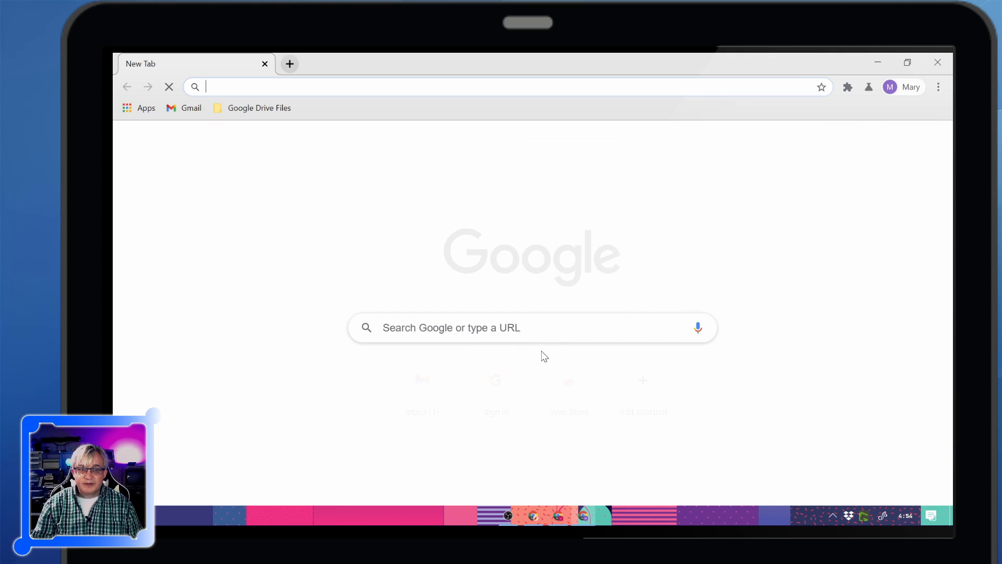
{"action": "type", "text": "classroom.com"}
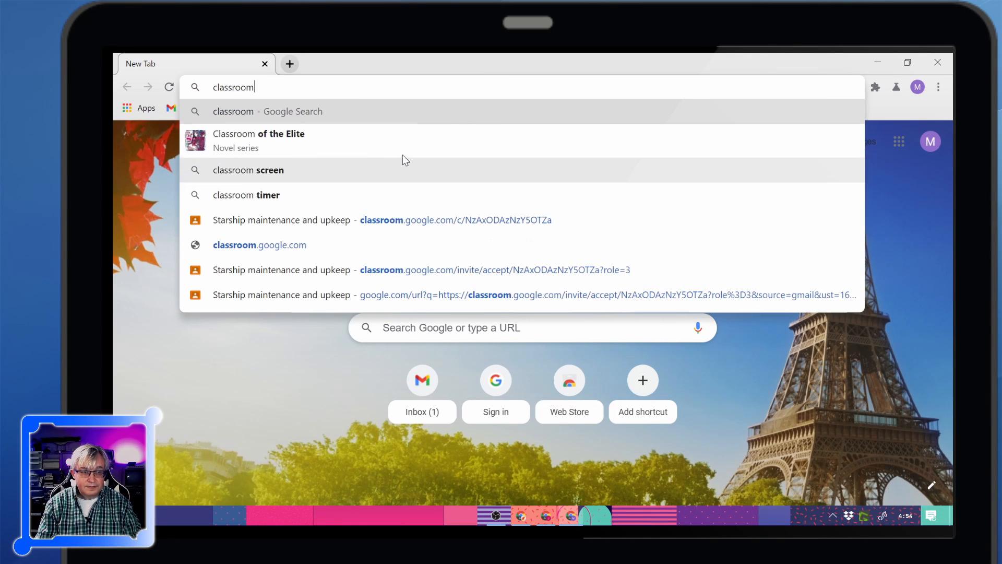
{"action": "key", "text": "Return"}
{"action": "left_click", "coordinate": [295, 89]}
{"action": "type", "text": "class"}
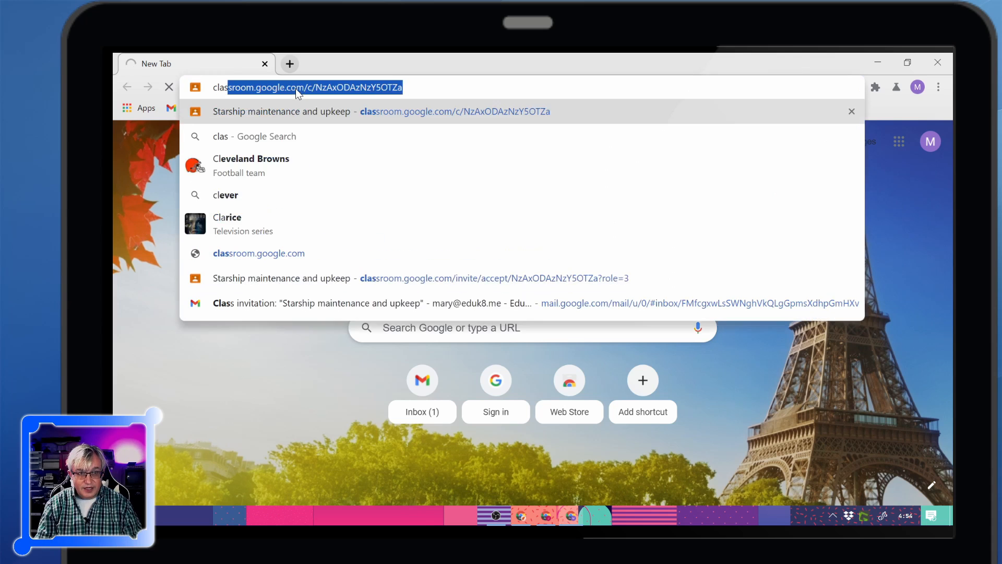
{"action": "type", "text": "room.google.com"}
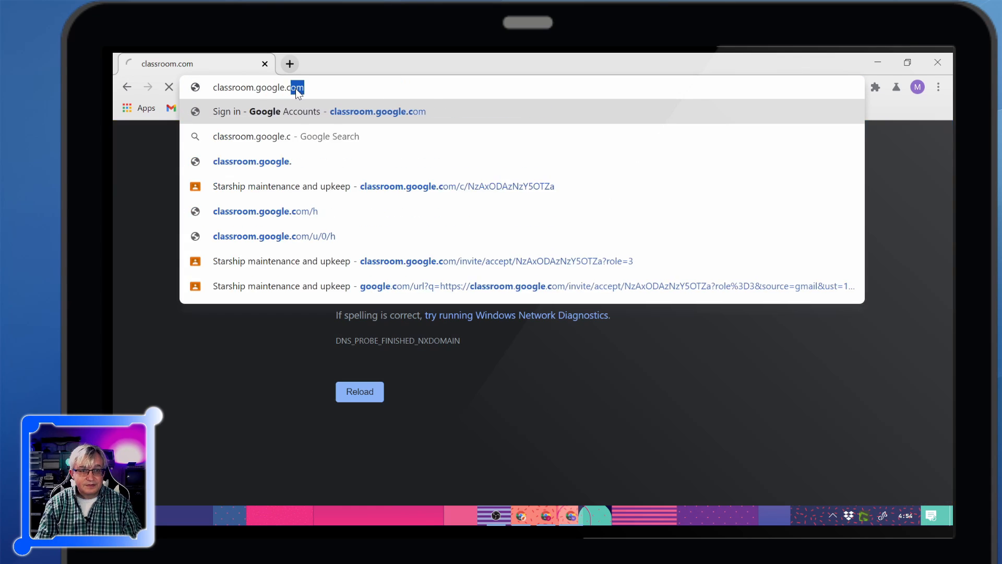
{"action": "key", "text": "Return"}
Open the classwork of Starship maintenance and upkeep and view the question "Why are transporters important?"
{"action": "left_click", "coordinate": [243, 239]}
{"action": "left_click", "coordinate": [687, 448]}
{"action": "left_click", "coordinate": [530, 141]}
{"action": "left_click", "coordinate": [568, 299]}
{"action": "left_click", "coordinate": [484, 226]}
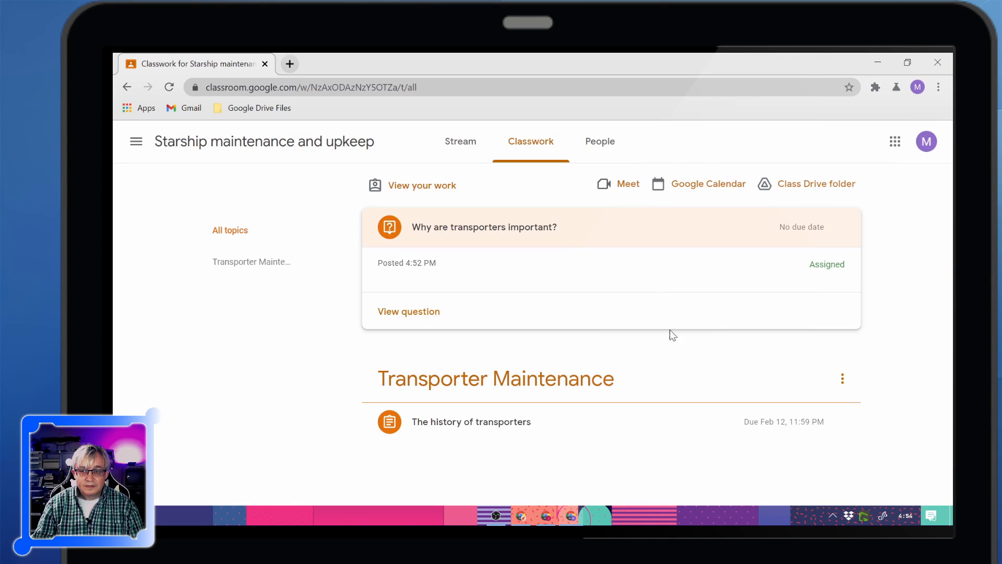
{"action": "left_click", "coordinate": [410, 311]}
Answer the question with "I like food." and turn it in
{"action": "left_click", "coordinate": [746, 236]}
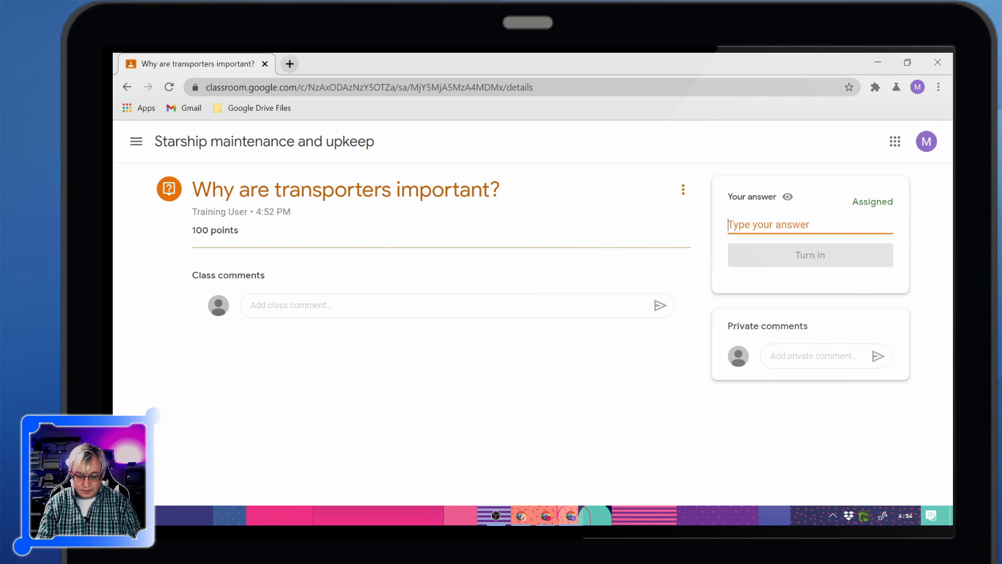
{"action": "type", "text": "I like food."}
{"action": "left_click", "coordinate": [783, 254]}
{"action": "left_click", "coordinate": [595, 346]}
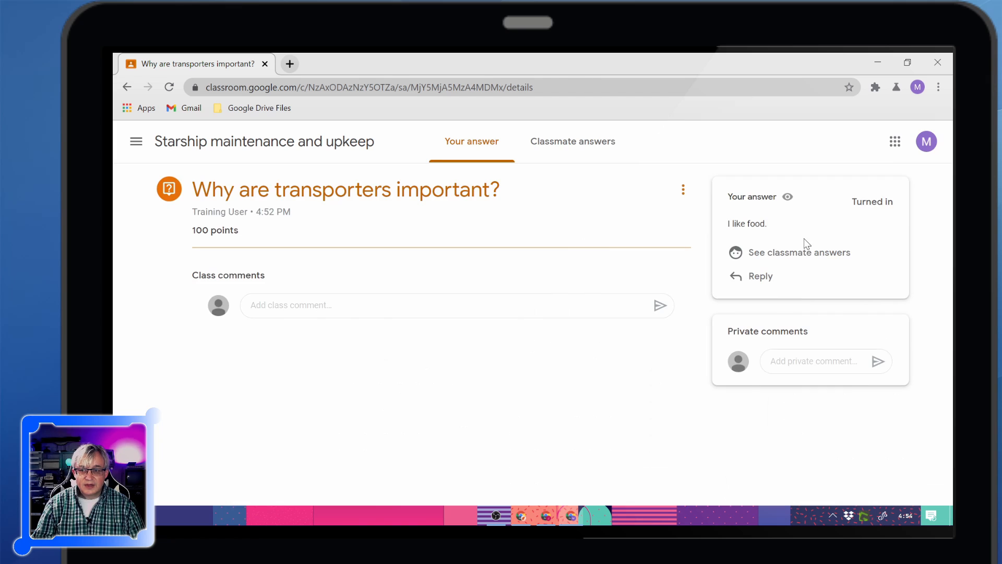
View the classmate answers, open a reply to "Because I hate to walk." and return to the student's own answer without posting
{"action": "left_click", "coordinate": [741, 252]}
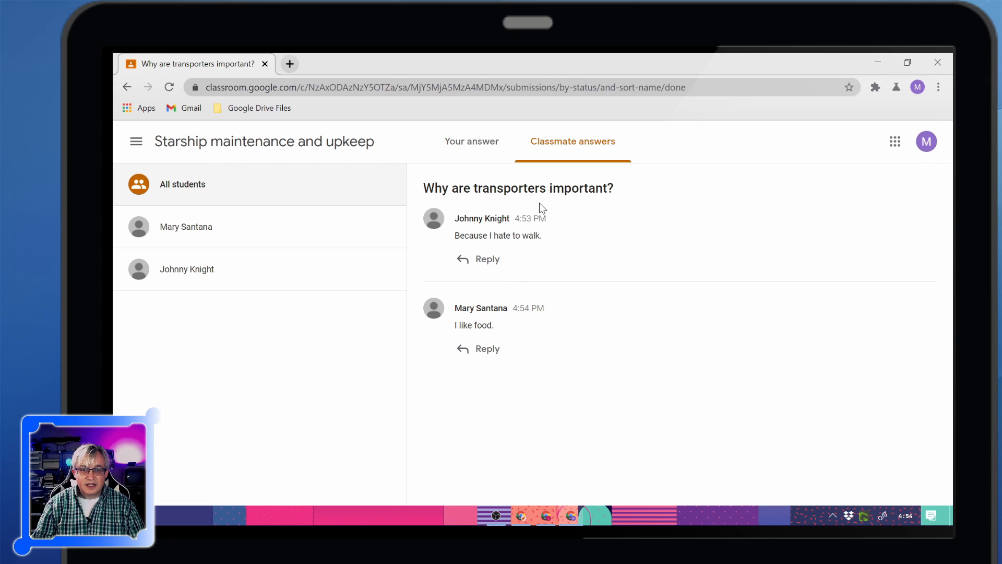
{"action": "left_click", "coordinate": [478, 259]}
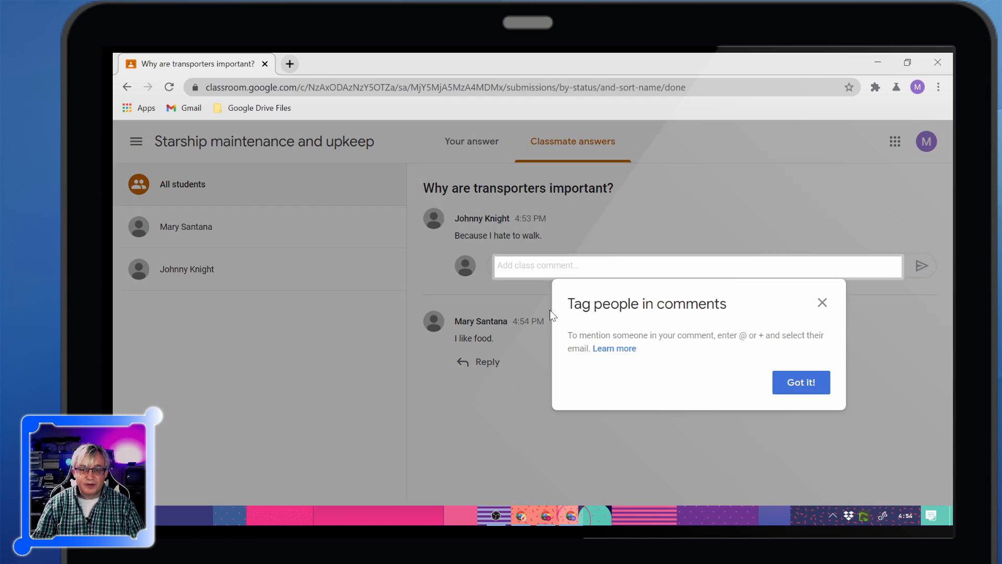
{"action": "left_click", "coordinate": [822, 303]}
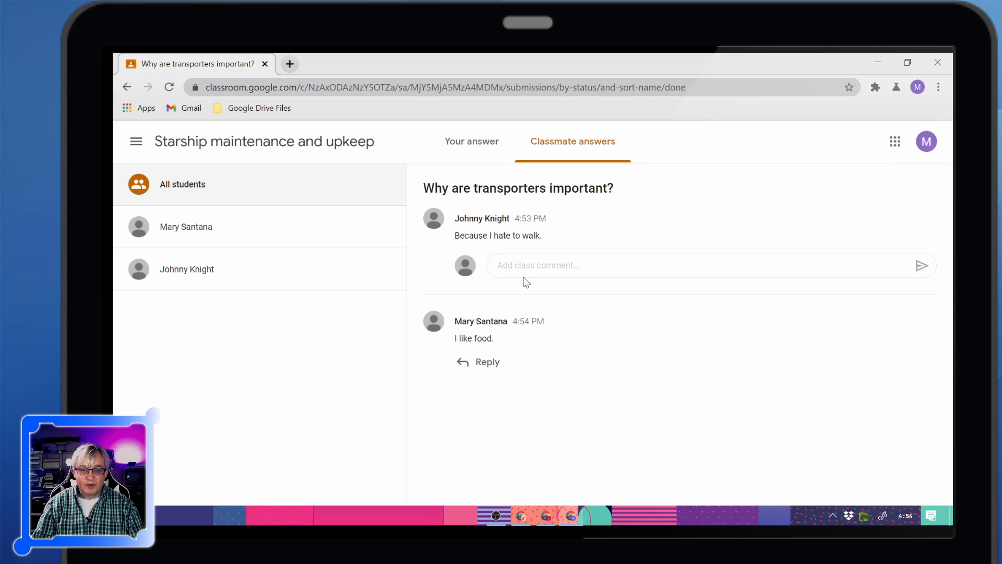
{"action": "left_click", "coordinate": [522, 266]}
{"action": "left_click", "coordinate": [481, 157]}
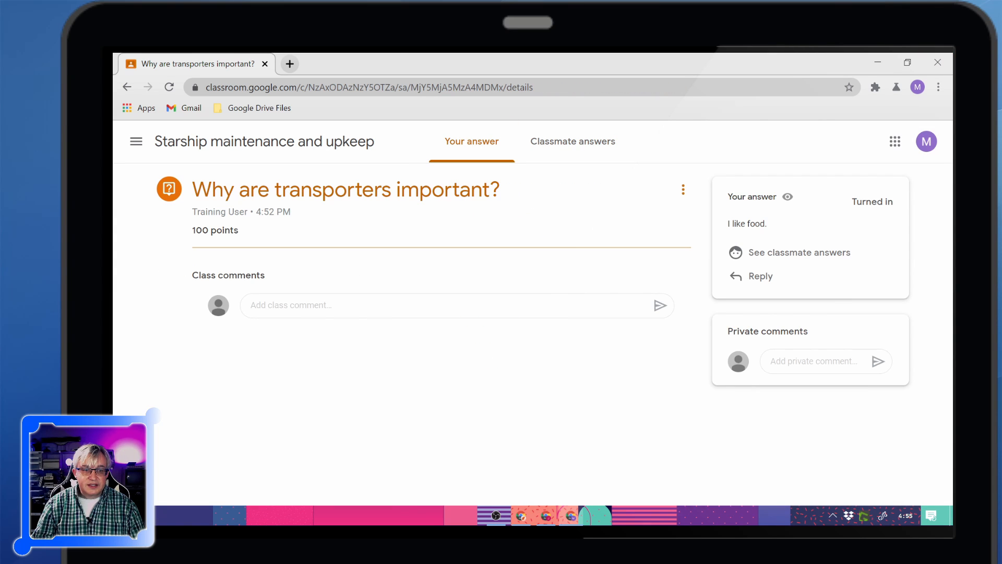
Close the student browser windows and open the student answers to "Why are transporters important?" from the teacher's classwork
{"action": "left_click", "coordinate": [312, 308]}
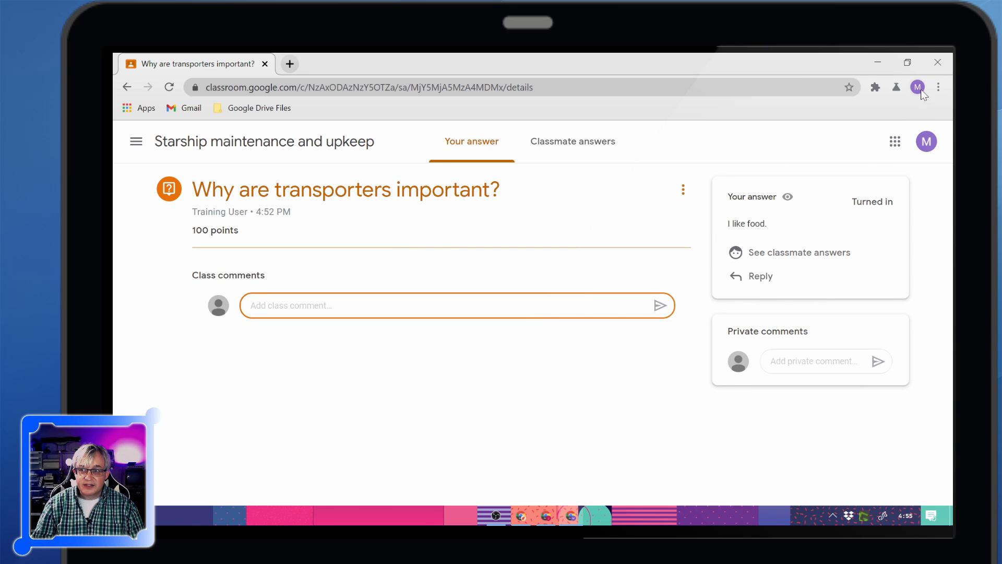
{"action": "left_click", "coordinate": [938, 61]}
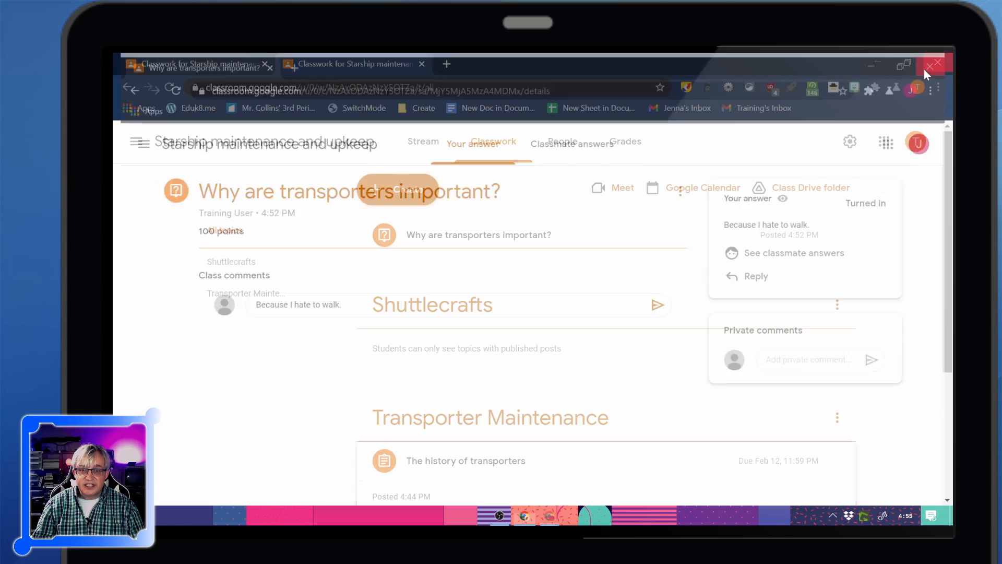
{"action": "left_click", "coordinate": [411, 237]}
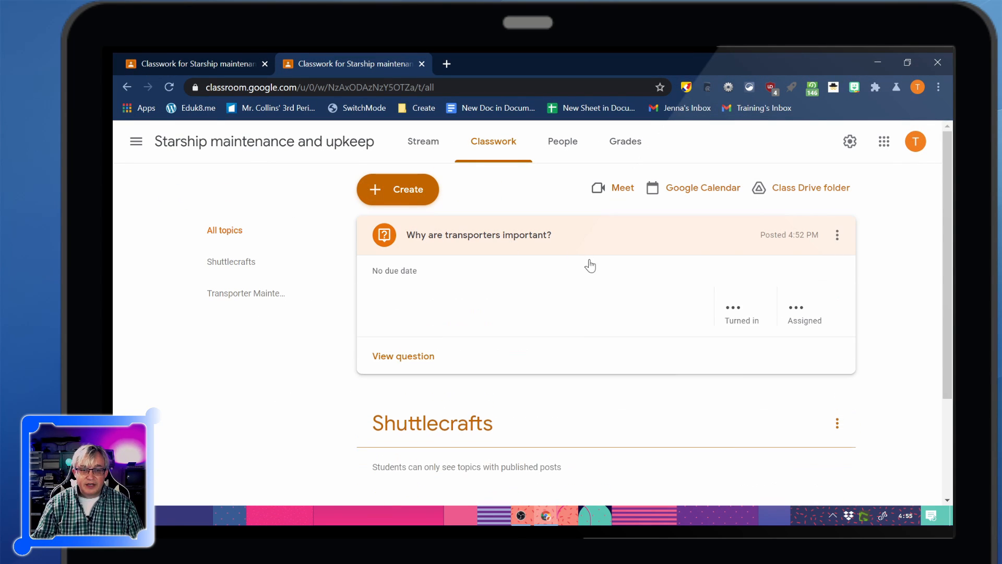
{"action": "left_click", "coordinate": [414, 360]}
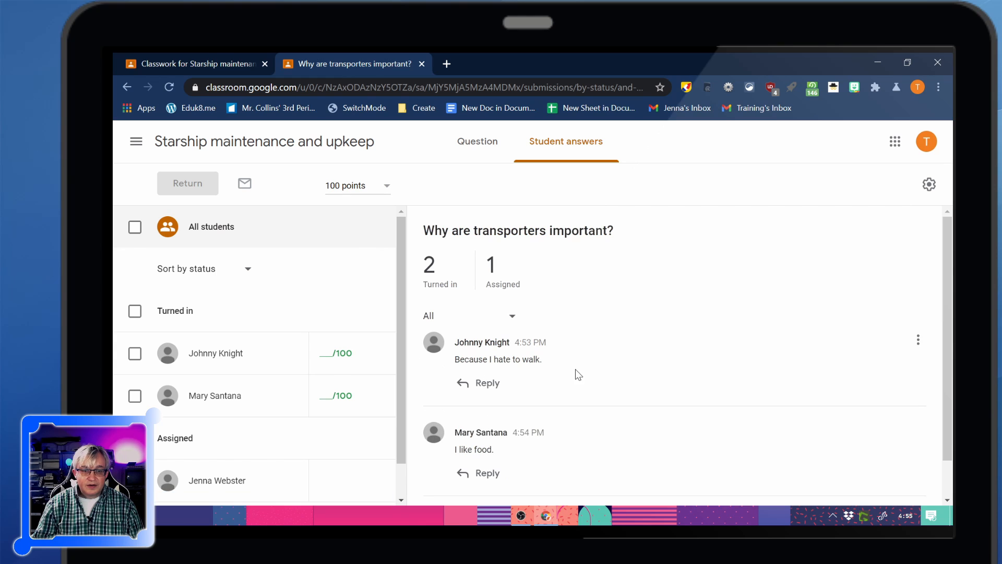
{"action": "scroll", "coordinate": [307, 312], "scroll_direction": "down", "scroll_amount": 1}
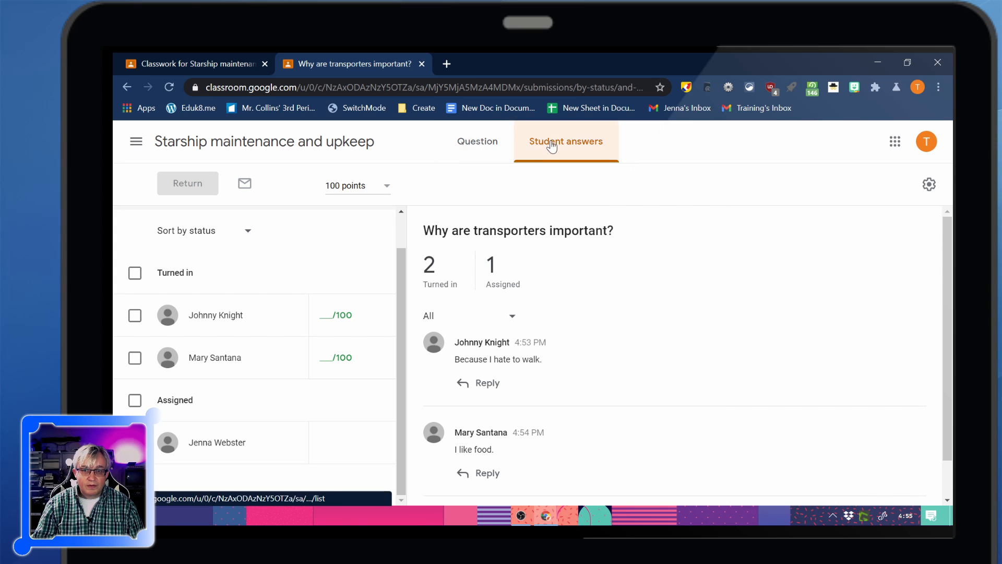
Edit the question to assign it to the Transporter Maintenance topic and save it
{"action": "left_click", "coordinate": [477, 142]}
{"action": "left_click", "coordinate": [792, 196]}
{"action": "left_click", "coordinate": [763, 216]}
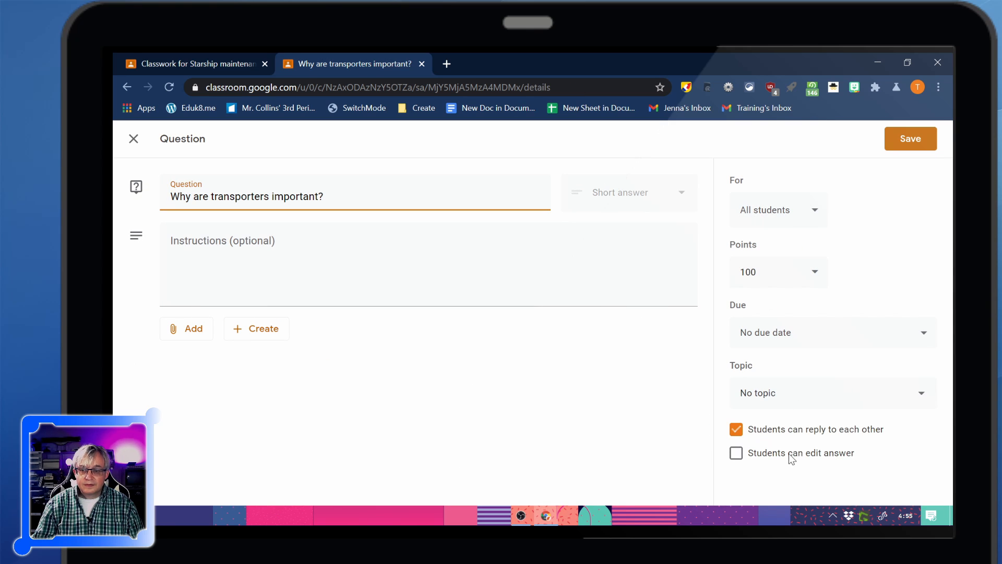
{"action": "left_click", "coordinate": [799, 397]}
{"action": "left_click", "coordinate": [832, 414]}
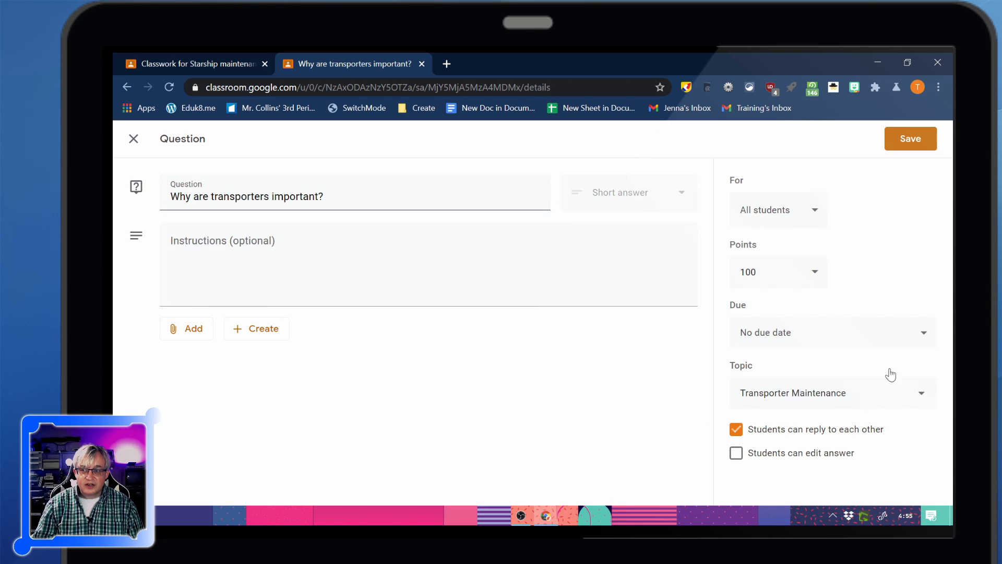
{"action": "left_click", "coordinate": [914, 142]}
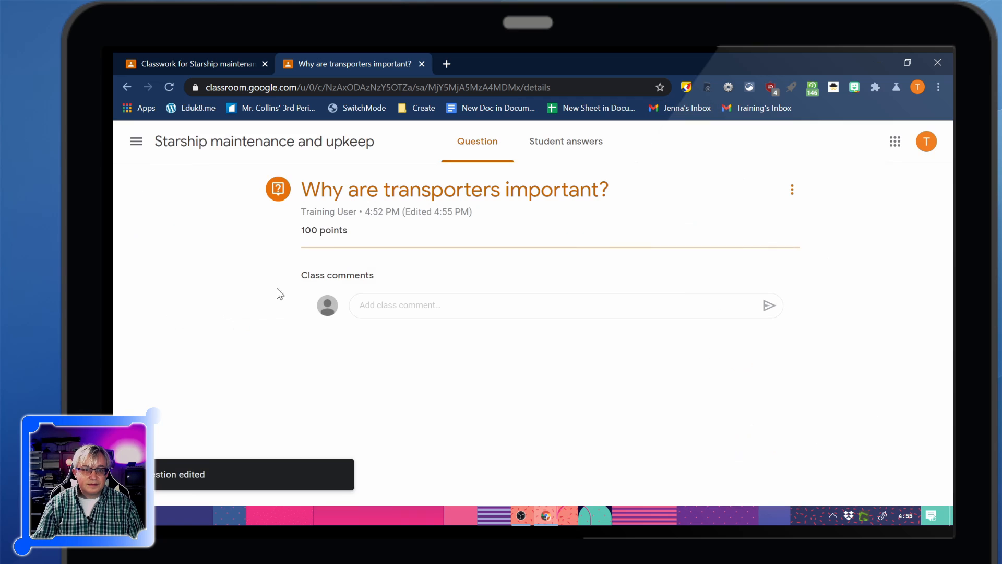
Return to the class's classwork and examine the Google Drive attachment option in a new material, discarding the draft
{"action": "left_click", "coordinate": [310, 146]}
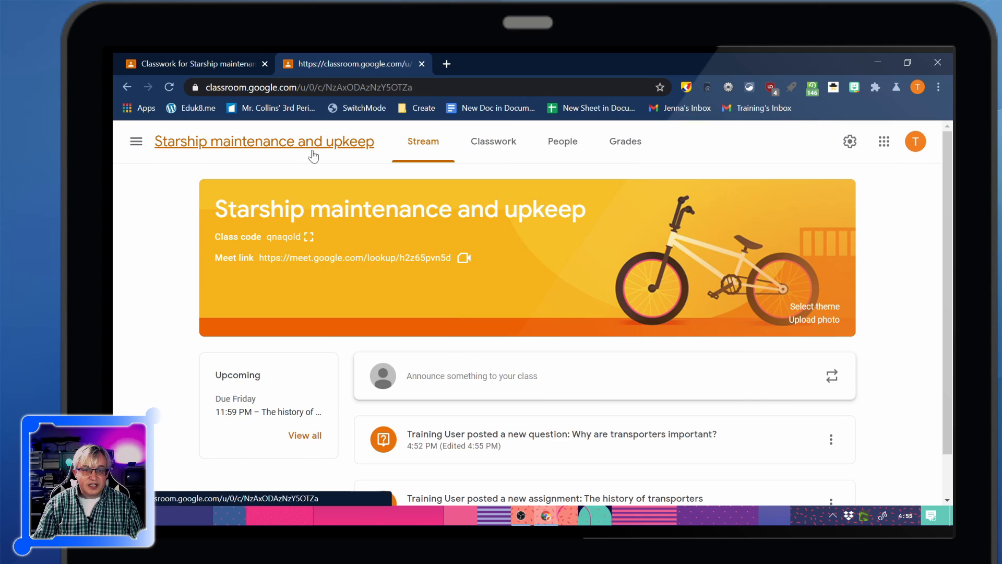
{"action": "left_click", "coordinate": [495, 142]}
{"action": "left_click", "coordinate": [431, 195]}
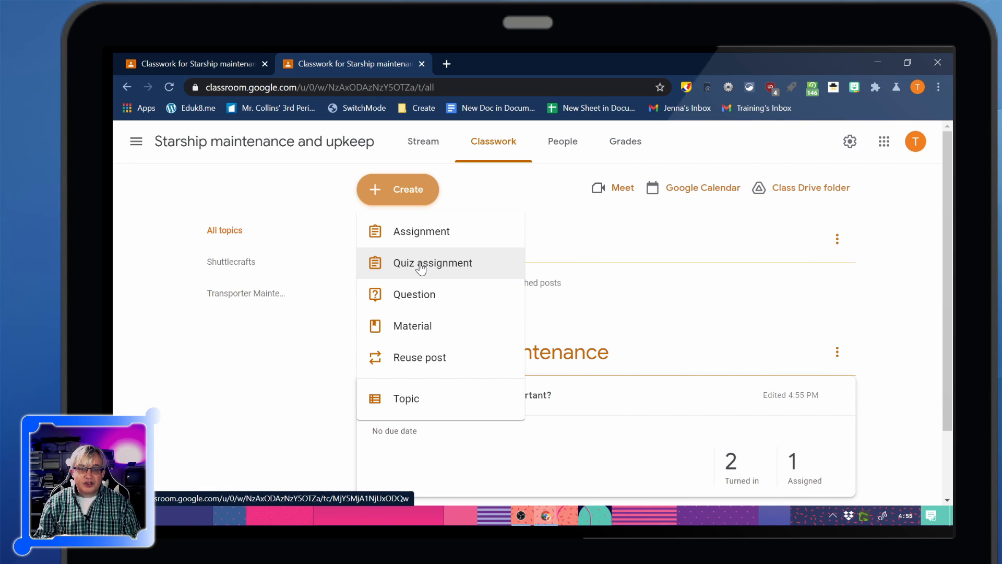
{"action": "left_click", "coordinate": [407, 327]}
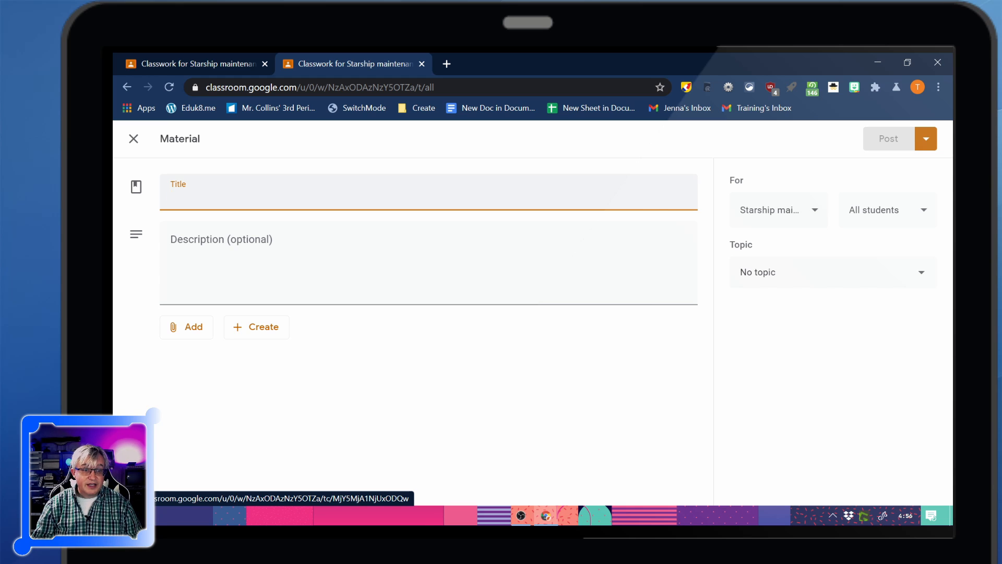
{"action": "left_click", "coordinate": [189, 330]}
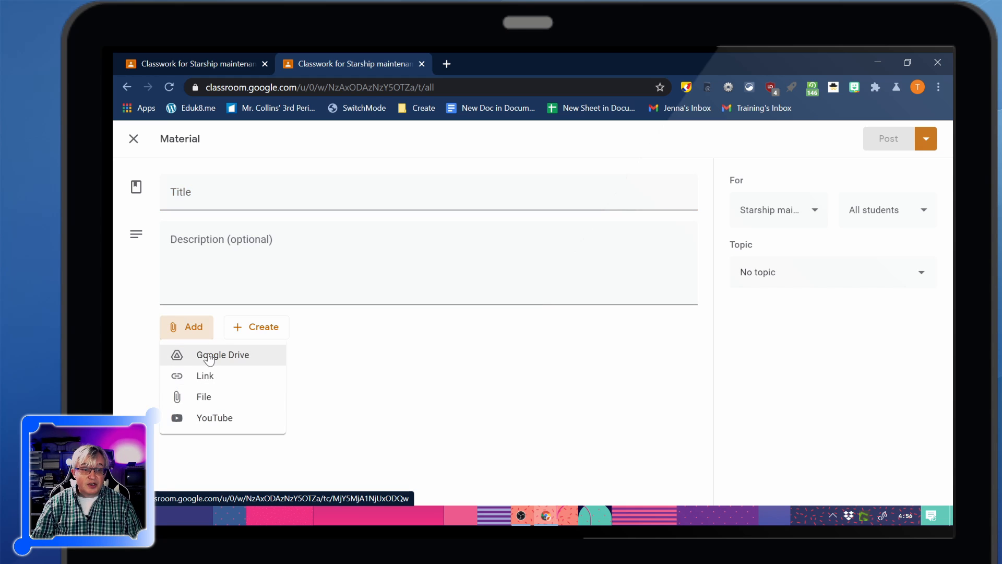
{"action": "left_click", "coordinate": [277, 358]}
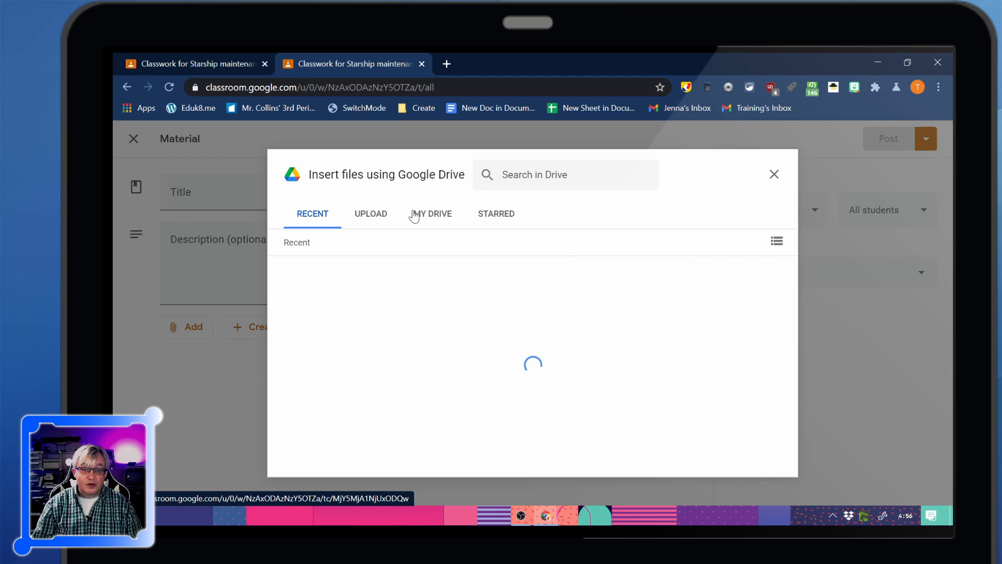
{"action": "left_click", "coordinate": [775, 174]}
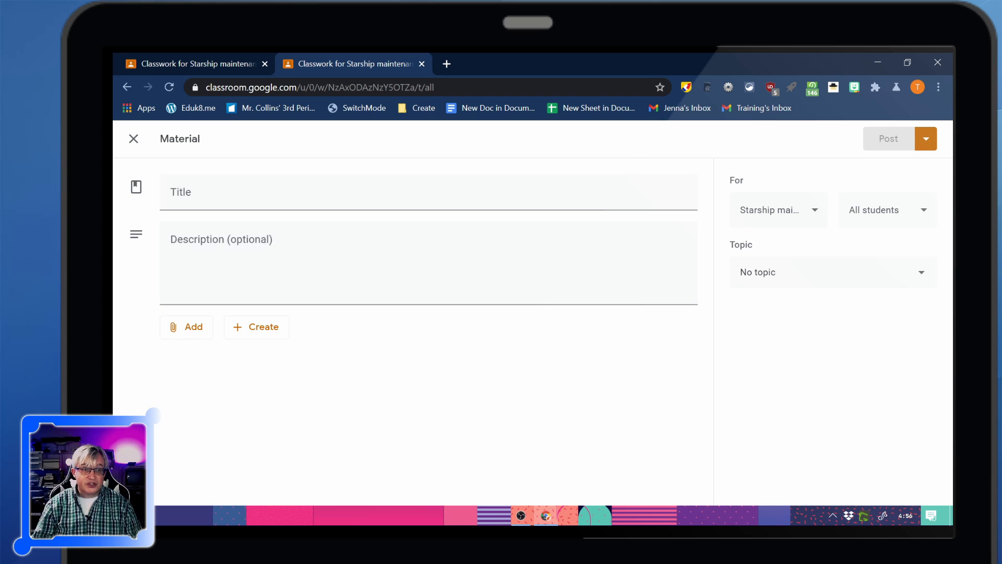
{"action": "left_click", "coordinate": [134, 140]}
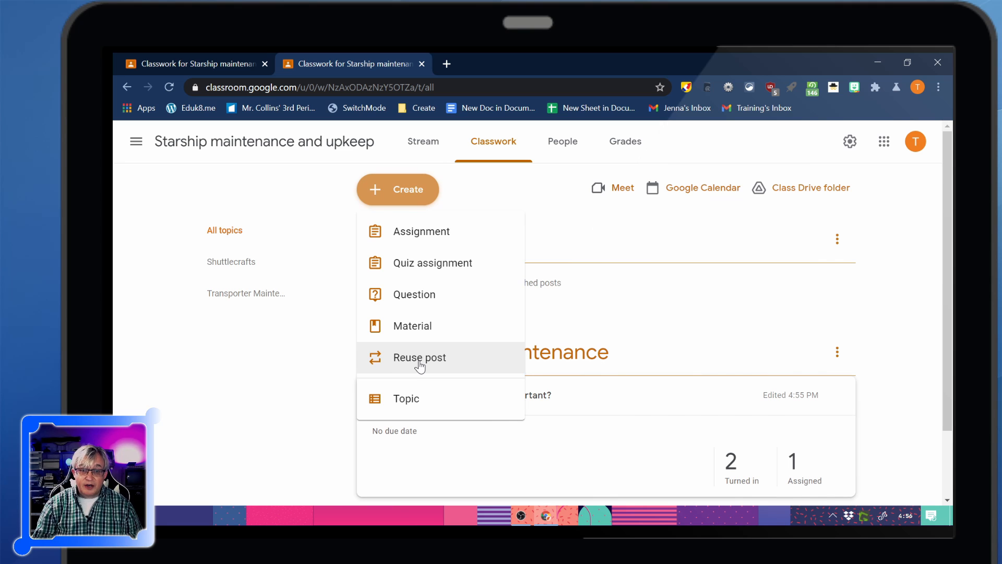
Examine the reusable posts from Starship maintenance and upkeep and from Isolinear Chips and Salsa, closing the picker without reusing any
{"action": "left_click", "coordinate": [421, 365]}
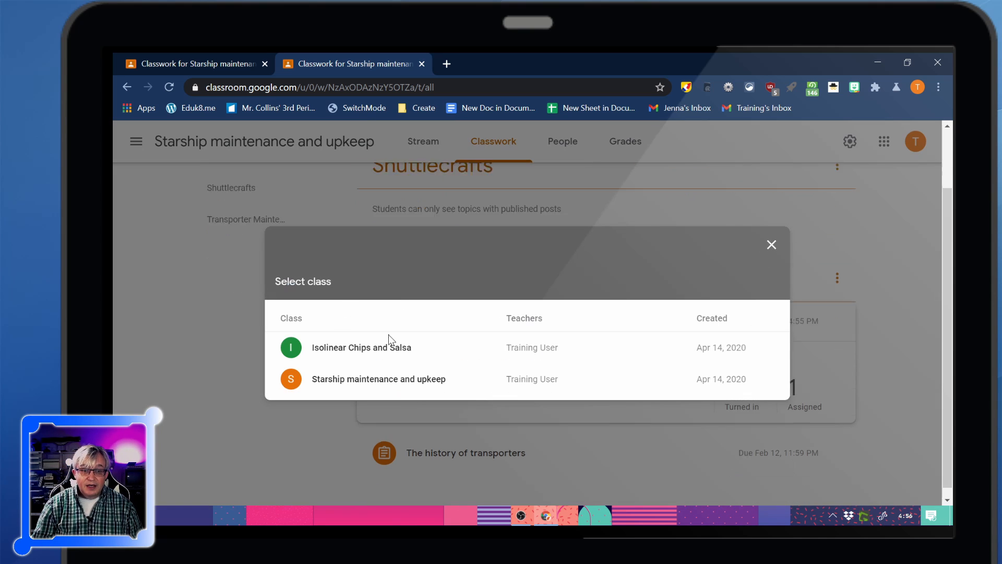
{"action": "left_click", "coordinate": [479, 375]}
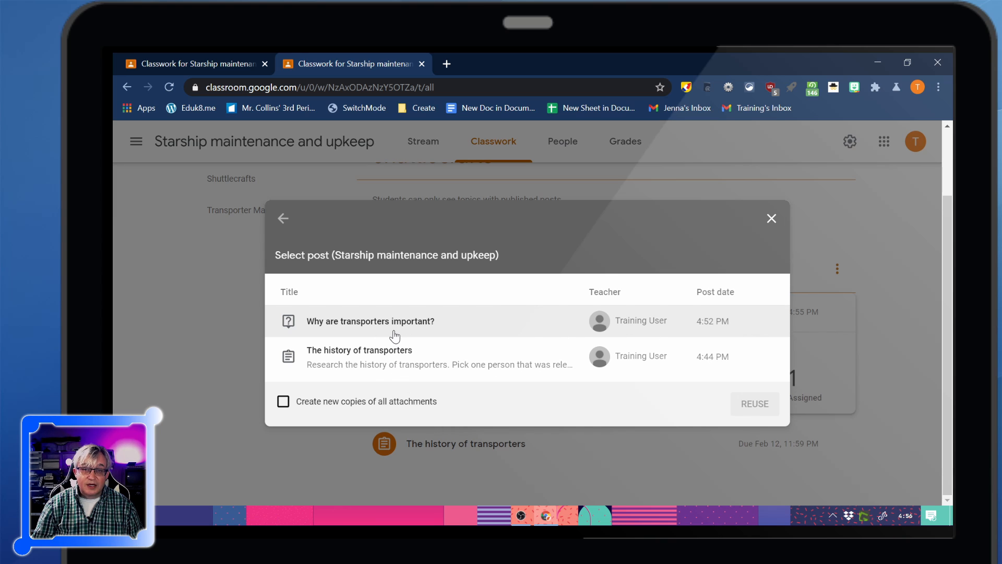
{"action": "left_click", "coordinate": [283, 217]}
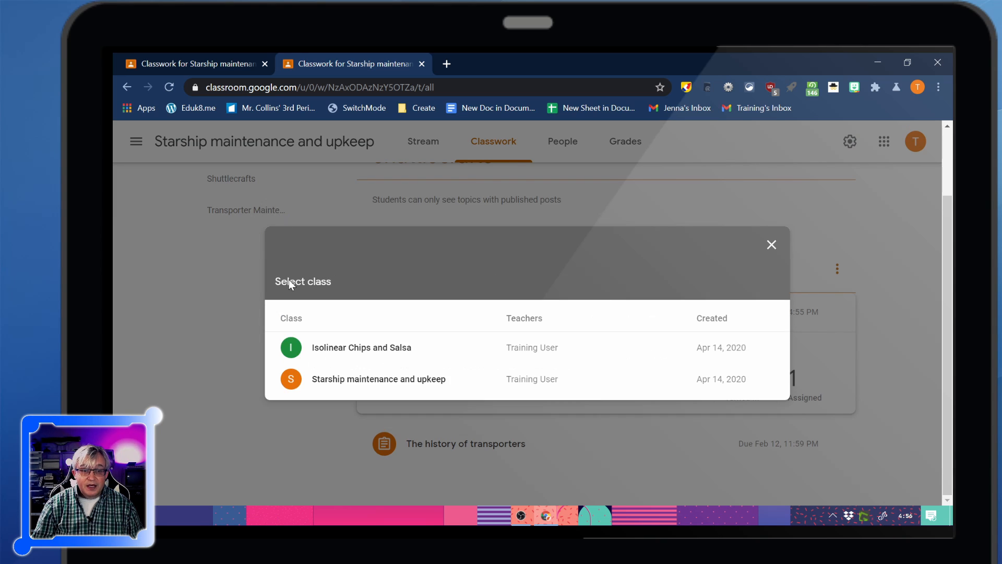
{"action": "left_click", "coordinate": [362, 346]}
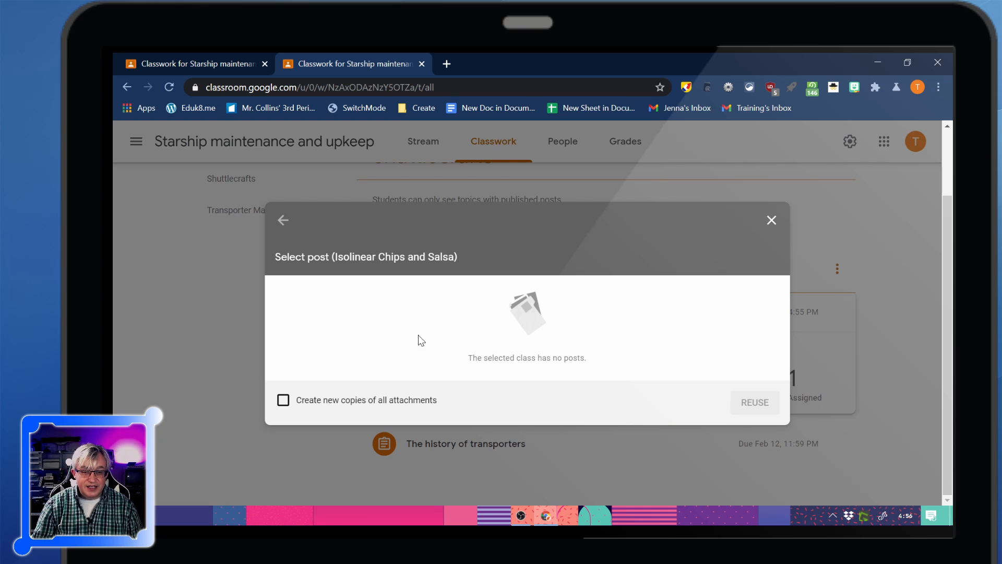
{"action": "left_click", "coordinate": [771, 220]}
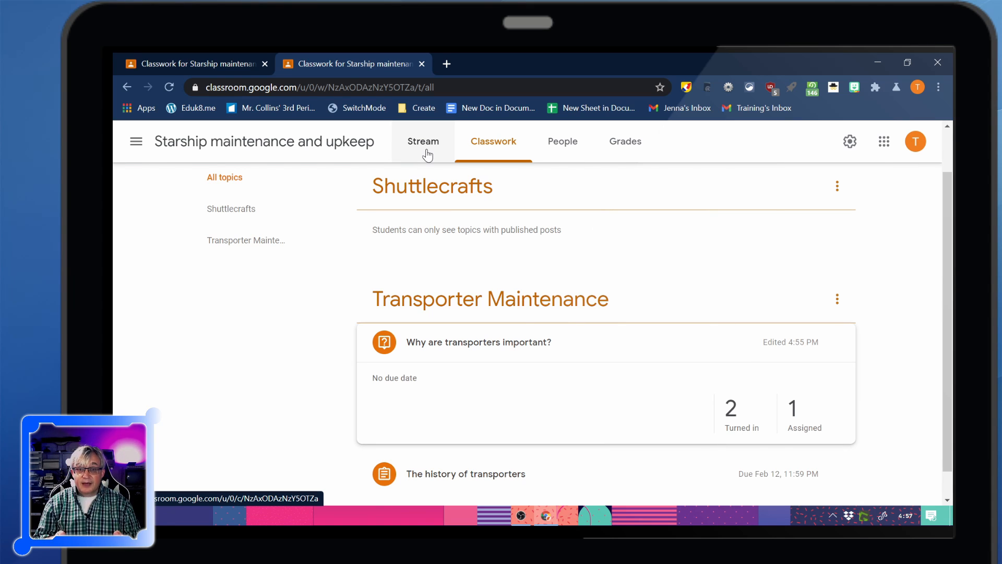
Start a new assignment addressed to both Starship maintenance and upkeep and Isolinear Chips and Salsa
{"action": "scroll", "coordinate": [432, 226], "scroll_direction": "up", "scroll_amount": 1}
{"action": "left_click", "coordinate": [410, 188]}
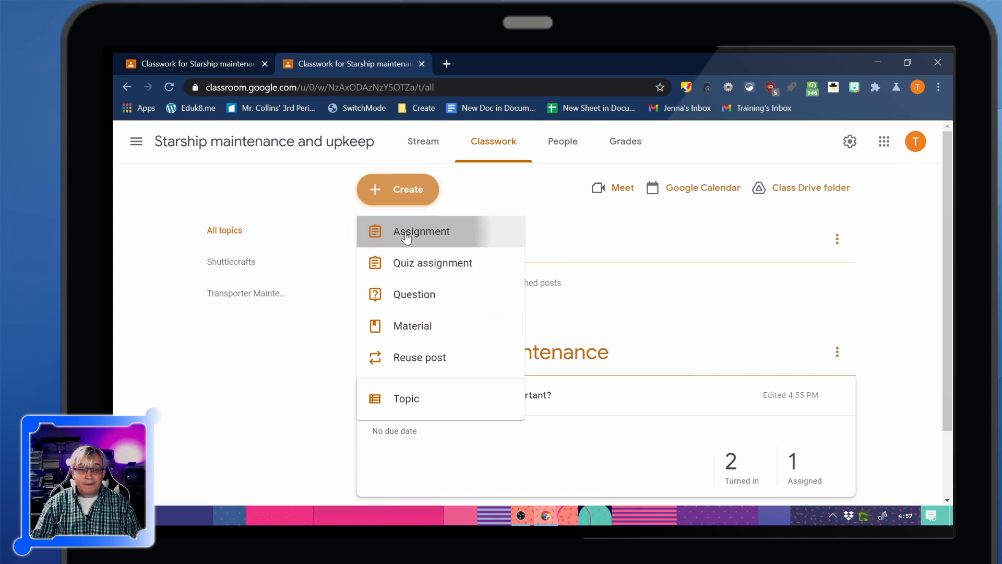
{"action": "left_click", "coordinate": [424, 230]}
{"action": "left_click", "coordinate": [736, 286]}
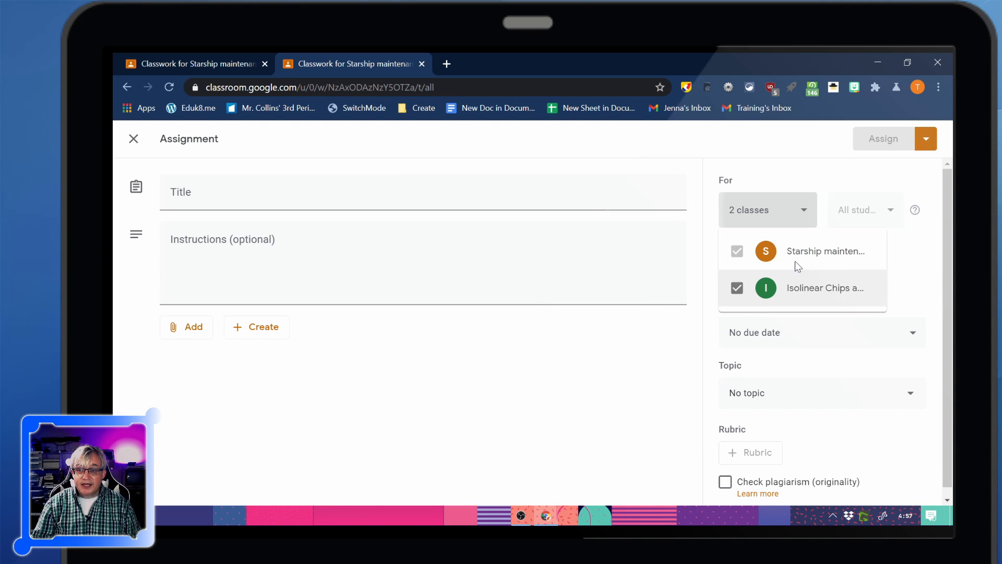
Close the new assignment without assigning it and switch to the Isolinear Chips and Salsa class's classwork
{"action": "left_click", "coordinate": [816, 157]}
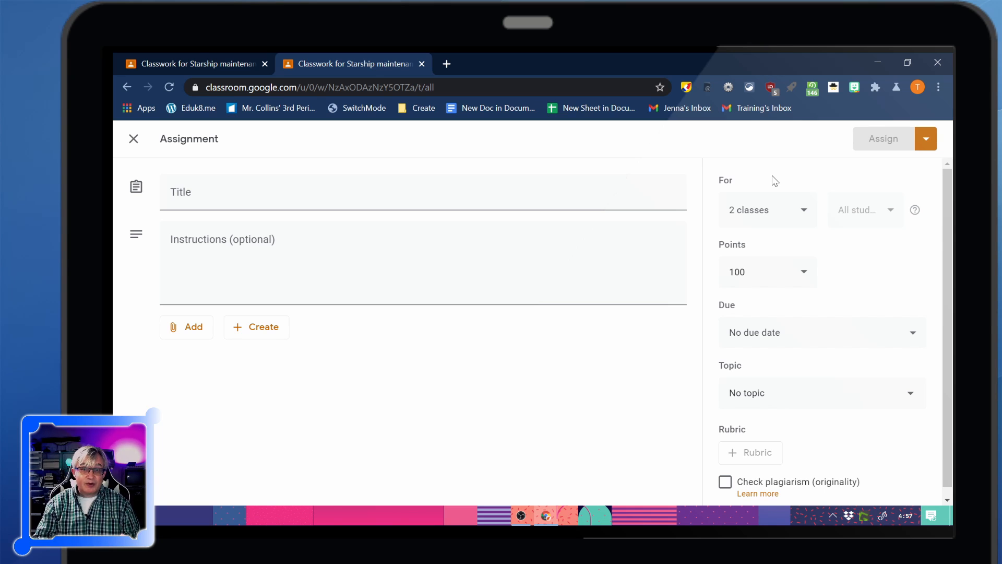
{"action": "left_click", "coordinate": [132, 139]}
{"action": "left_click", "coordinate": [136, 142]}
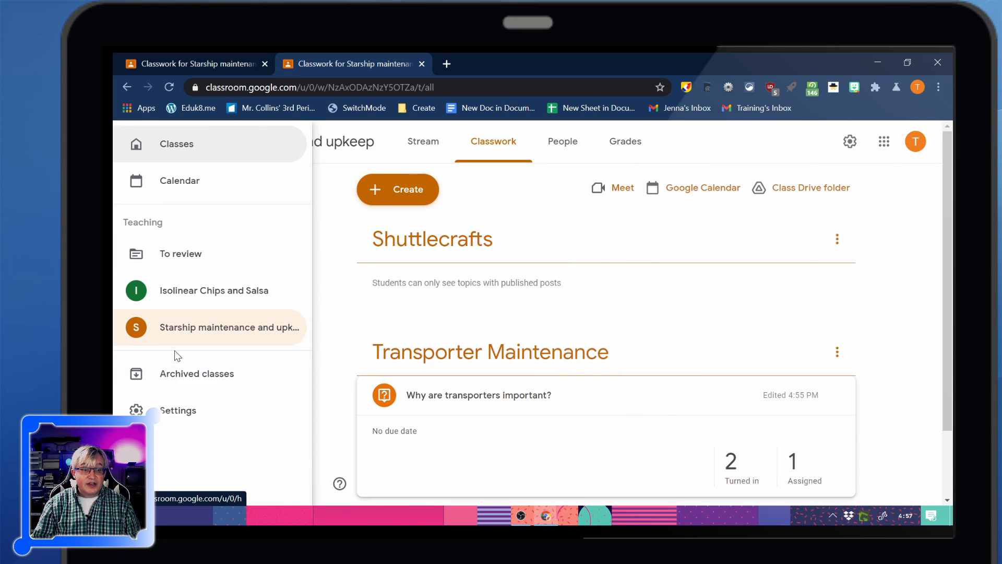
{"action": "left_click", "coordinate": [191, 291]}
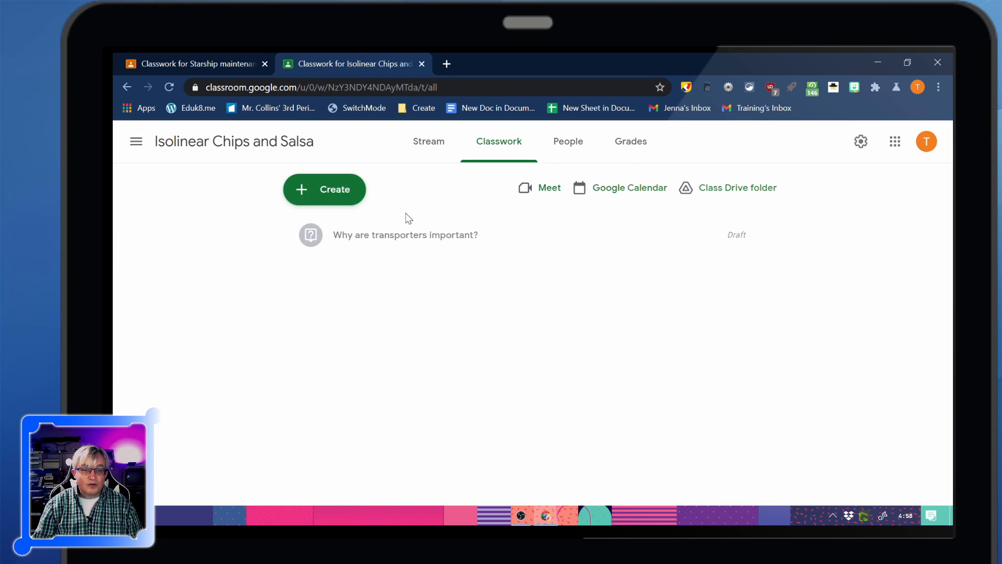
Reuse the post "The history of transporters" from Starship maintenance and upkeep in this class, without creating new copies of attachments
{"action": "left_click", "coordinate": [338, 192]}
{"action": "left_click", "coordinate": [333, 365]}
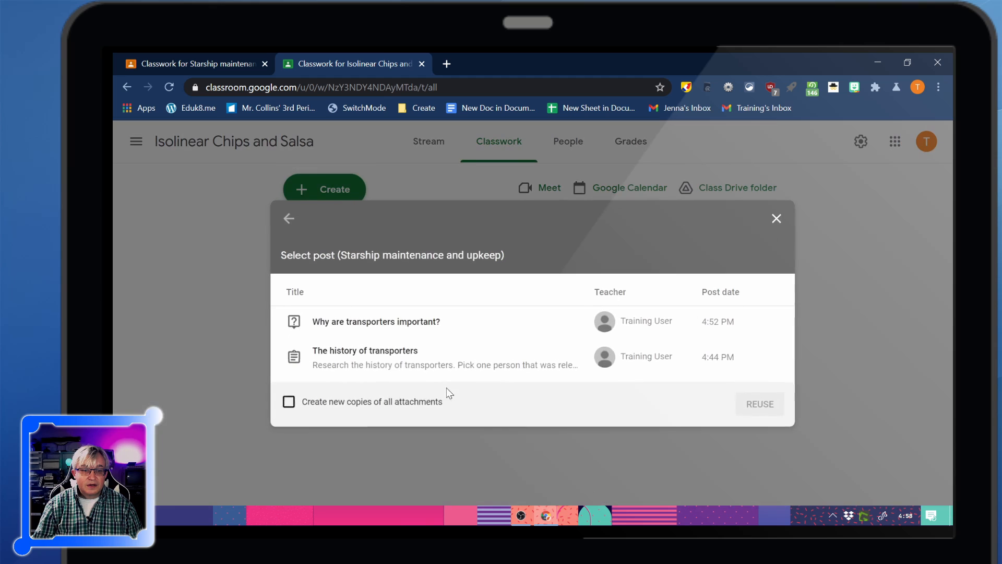
{"action": "left_click", "coordinate": [387, 358]}
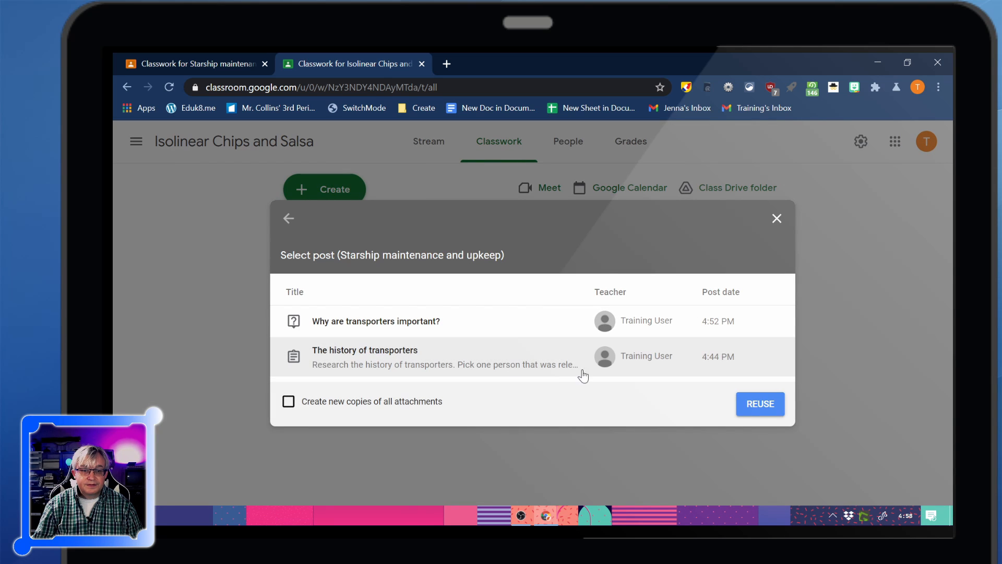
{"action": "left_click", "coordinate": [759, 404]}
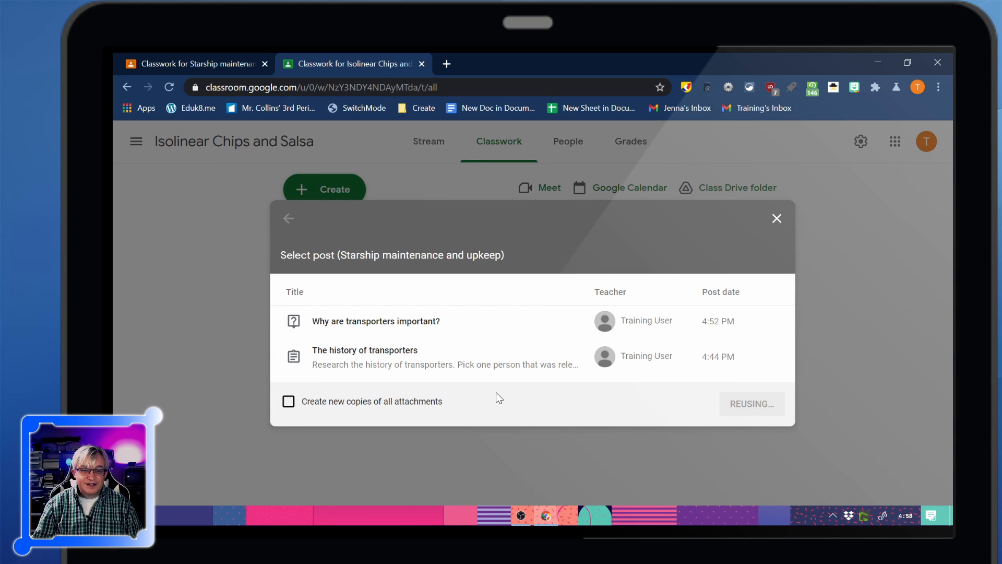